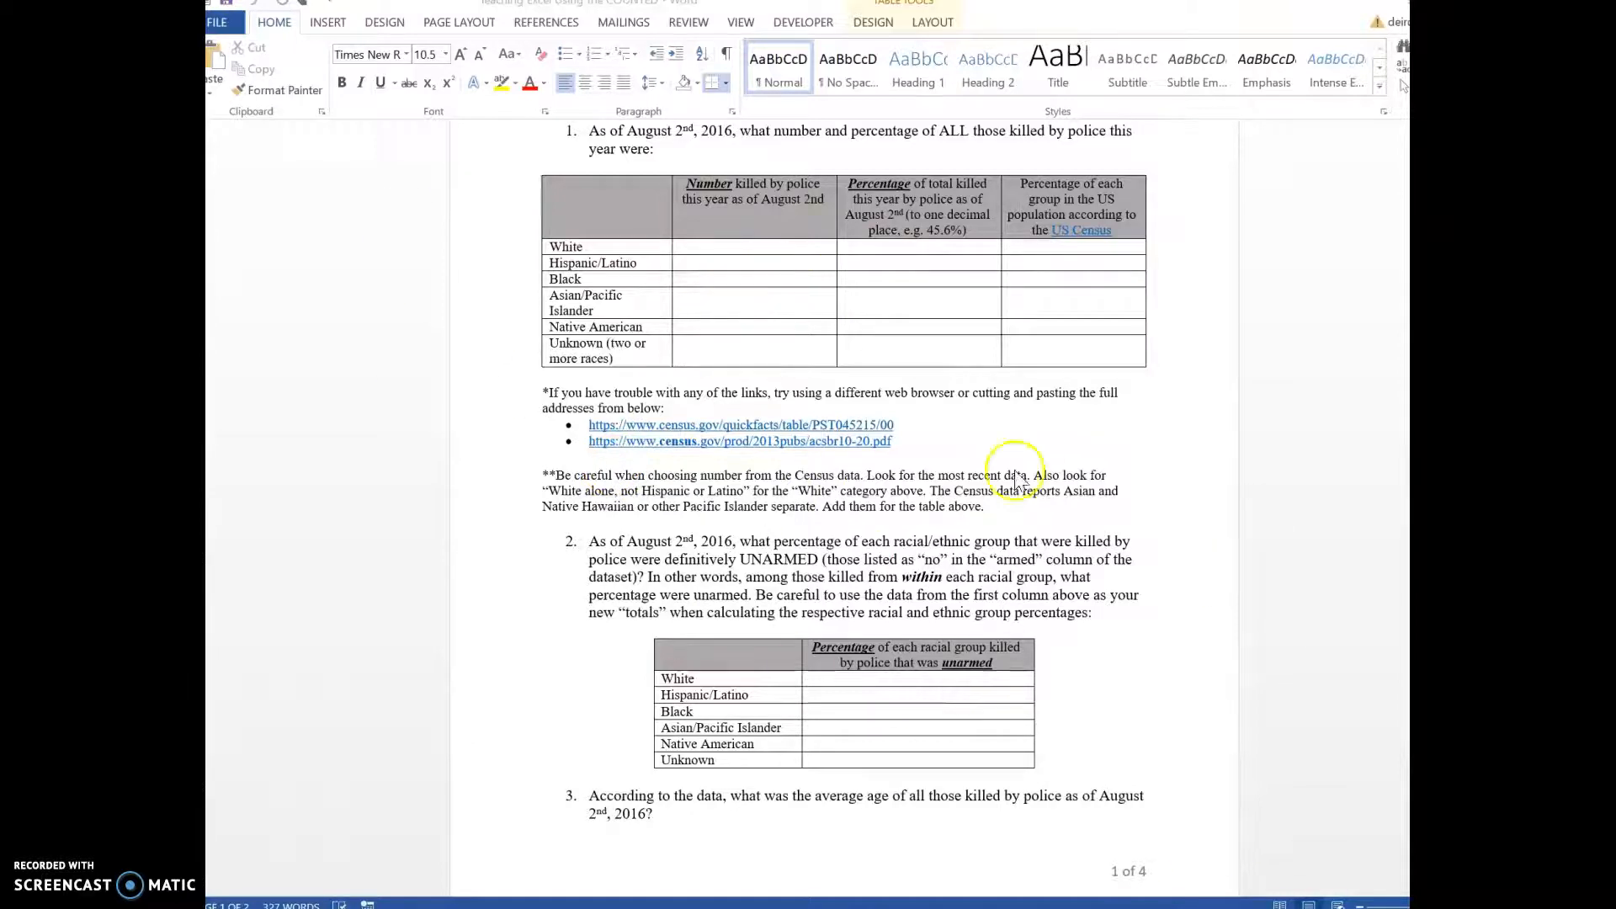
Step: Review question 2's blank table on the percentage of each race killed while unarmed
{"action": "scroll", "coordinate": [993, 841], "scroll_direction": "down", "scroll_amount": 2}
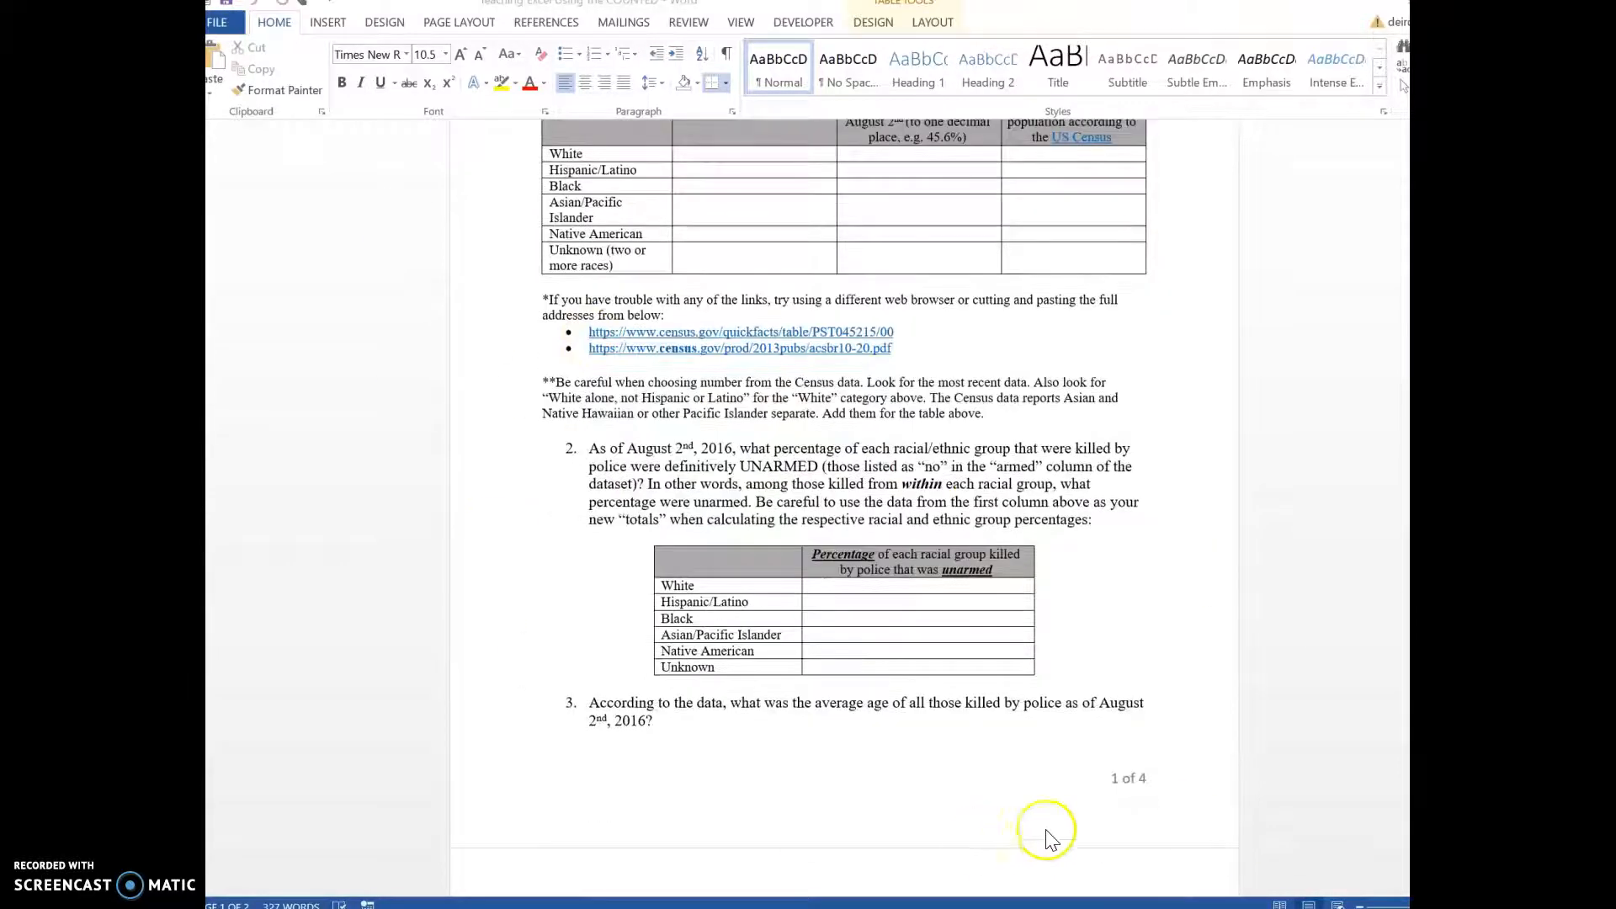
{"action": "left_click", "coordinate": [552, 577]}
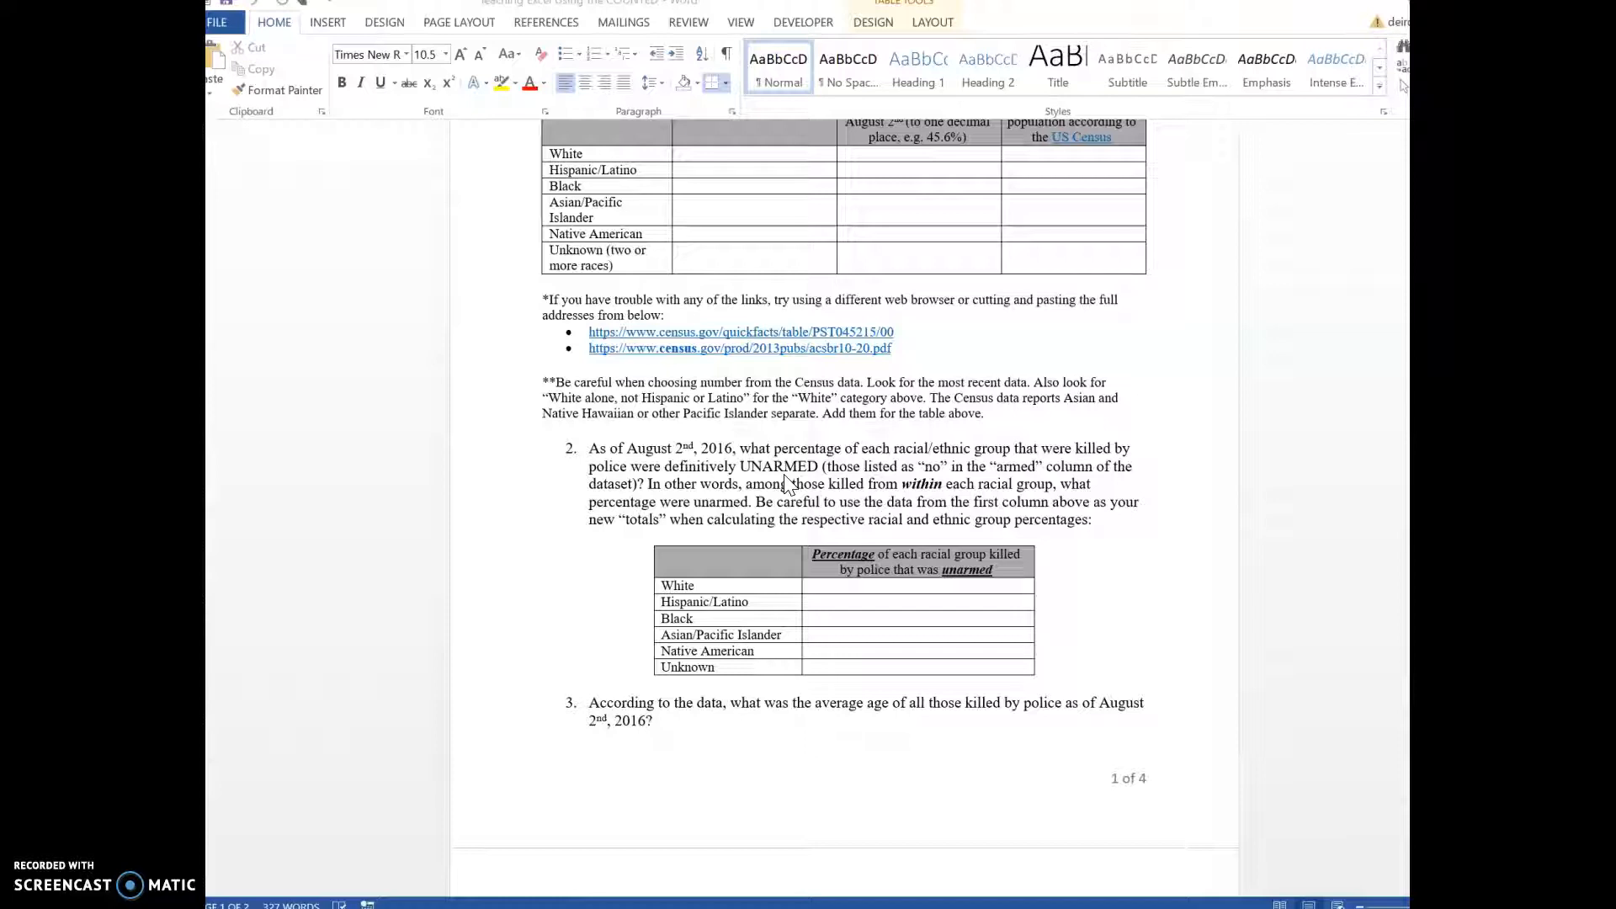
{"action": "left_click", "coordinate": [790, 502]}
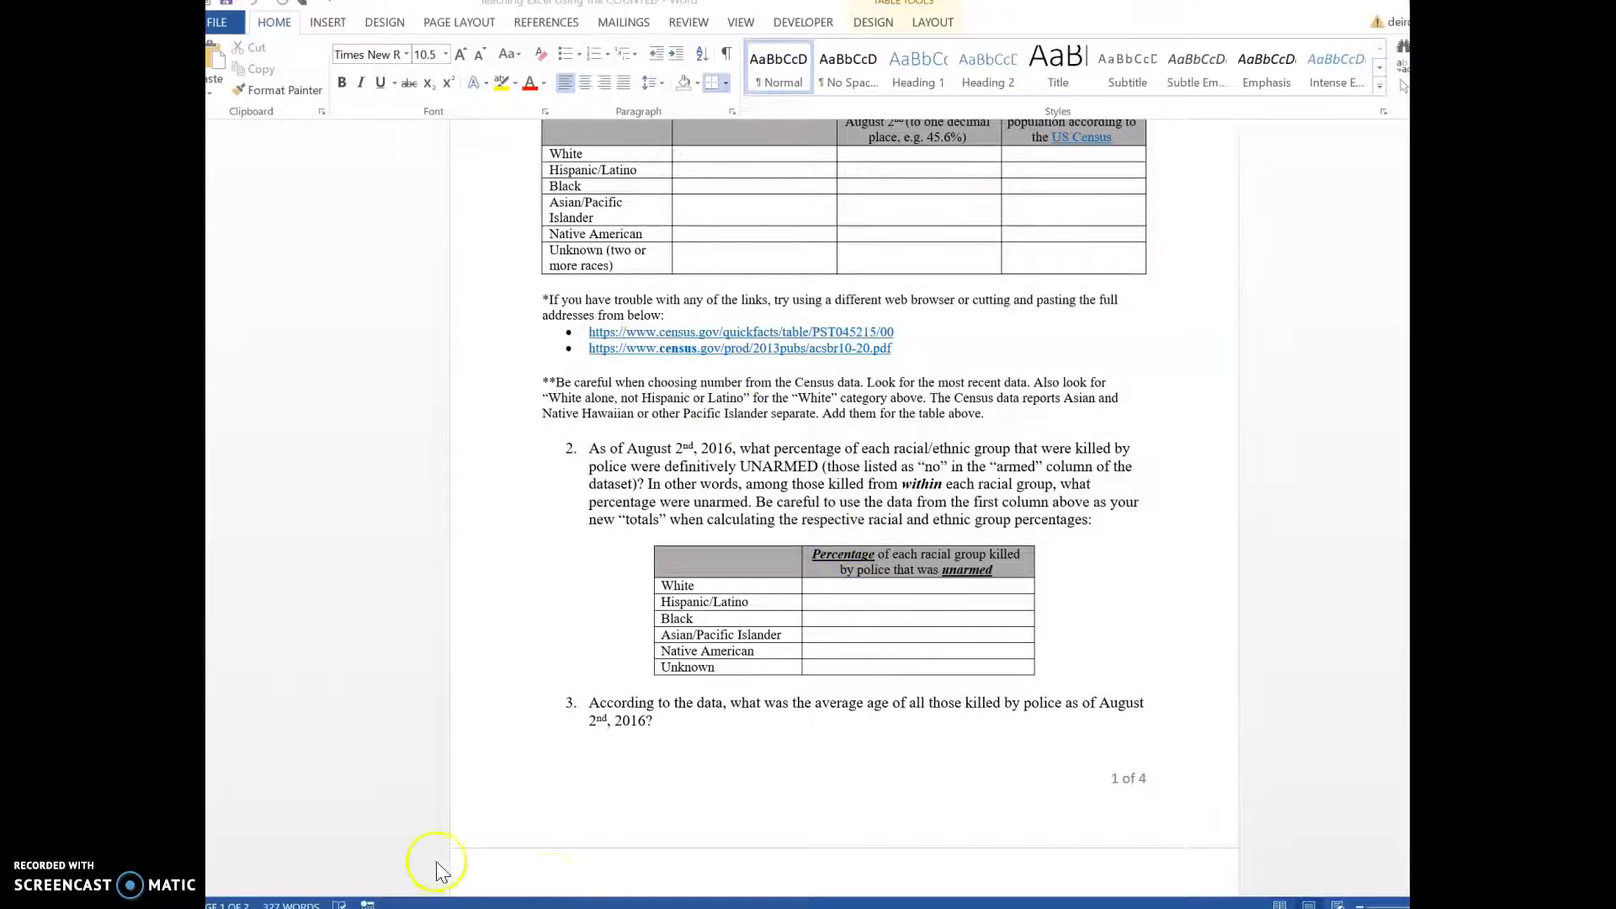
Step: Switch to the Excel workbook's Calculations sheet
{"action": "key", "text": "super+Tab"}
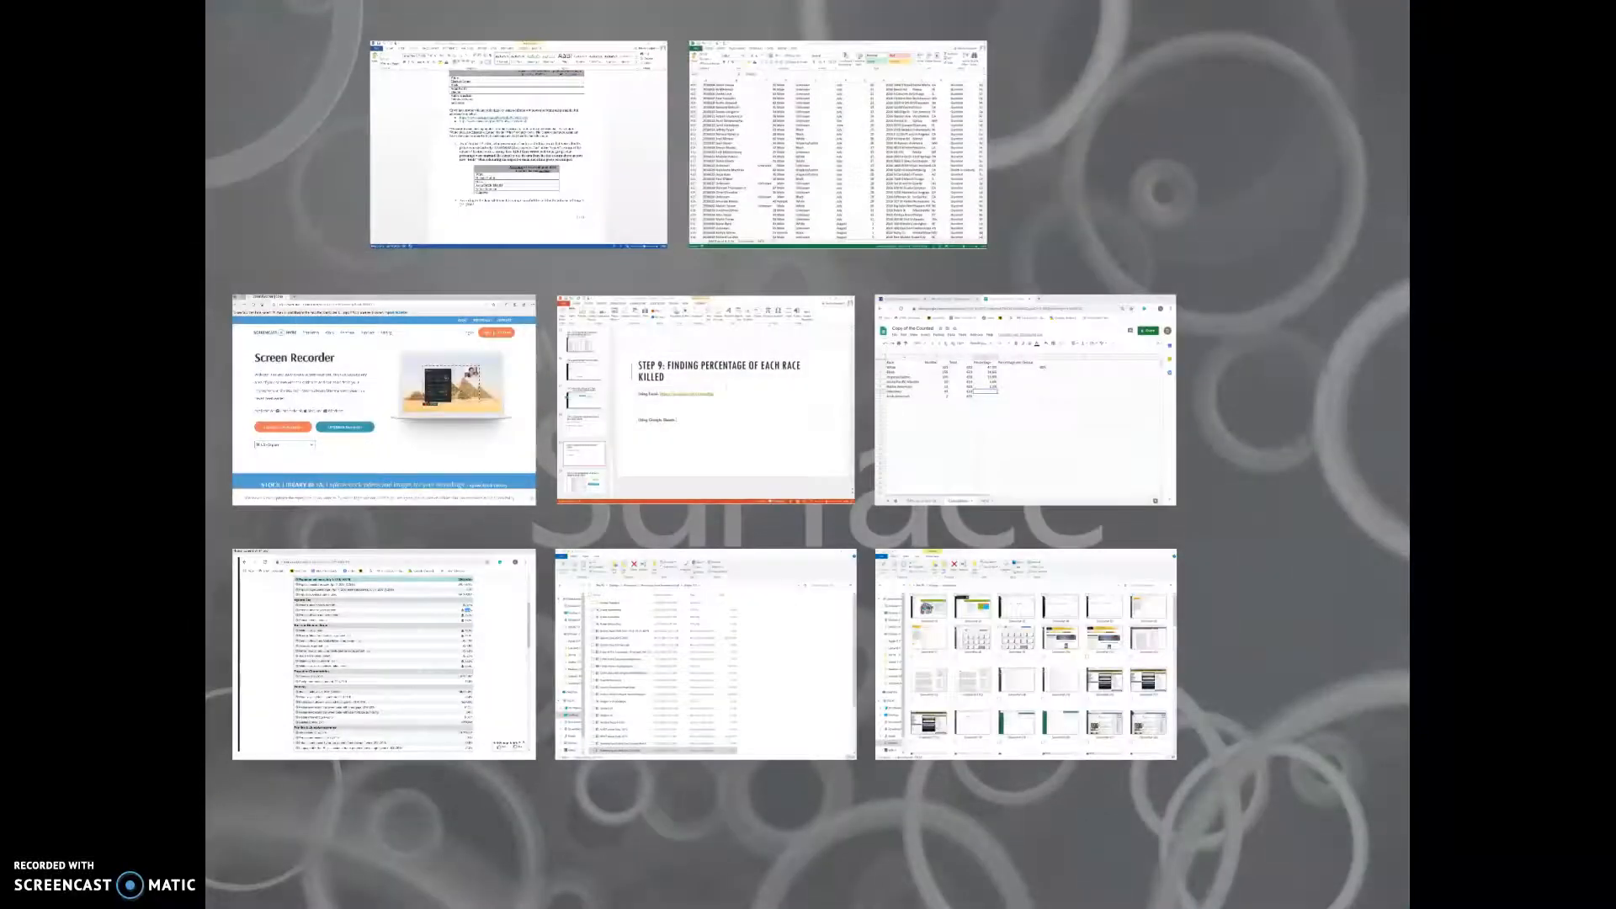
{"action": "left_click", "coordinate": [808, 186]}
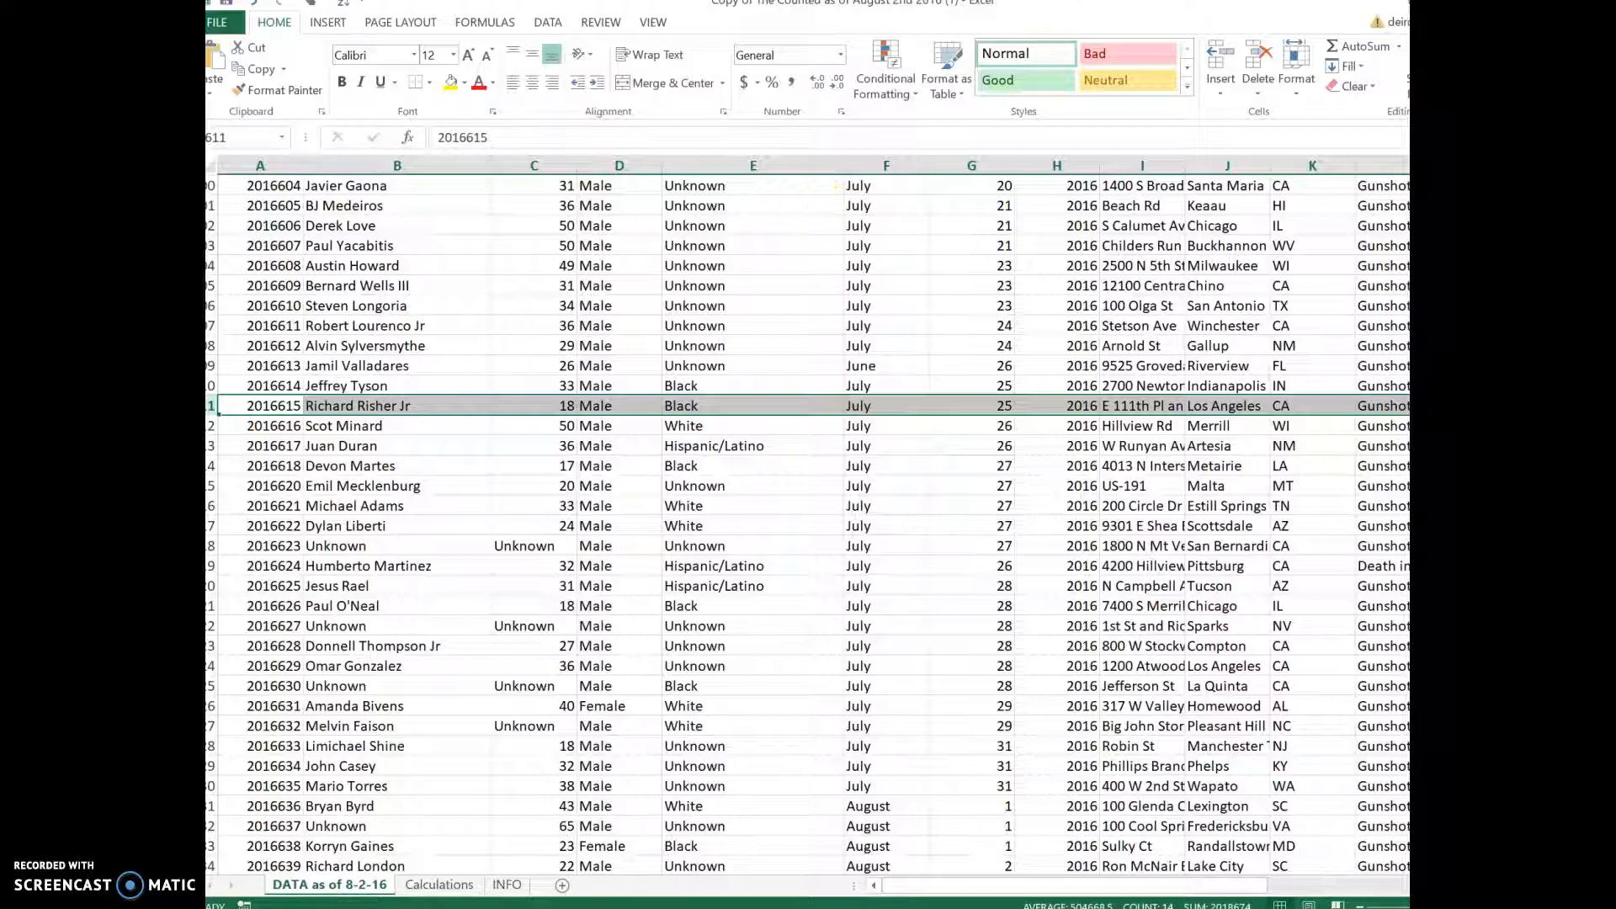
{"action": "left_click", "coordinate": [450, 887]}
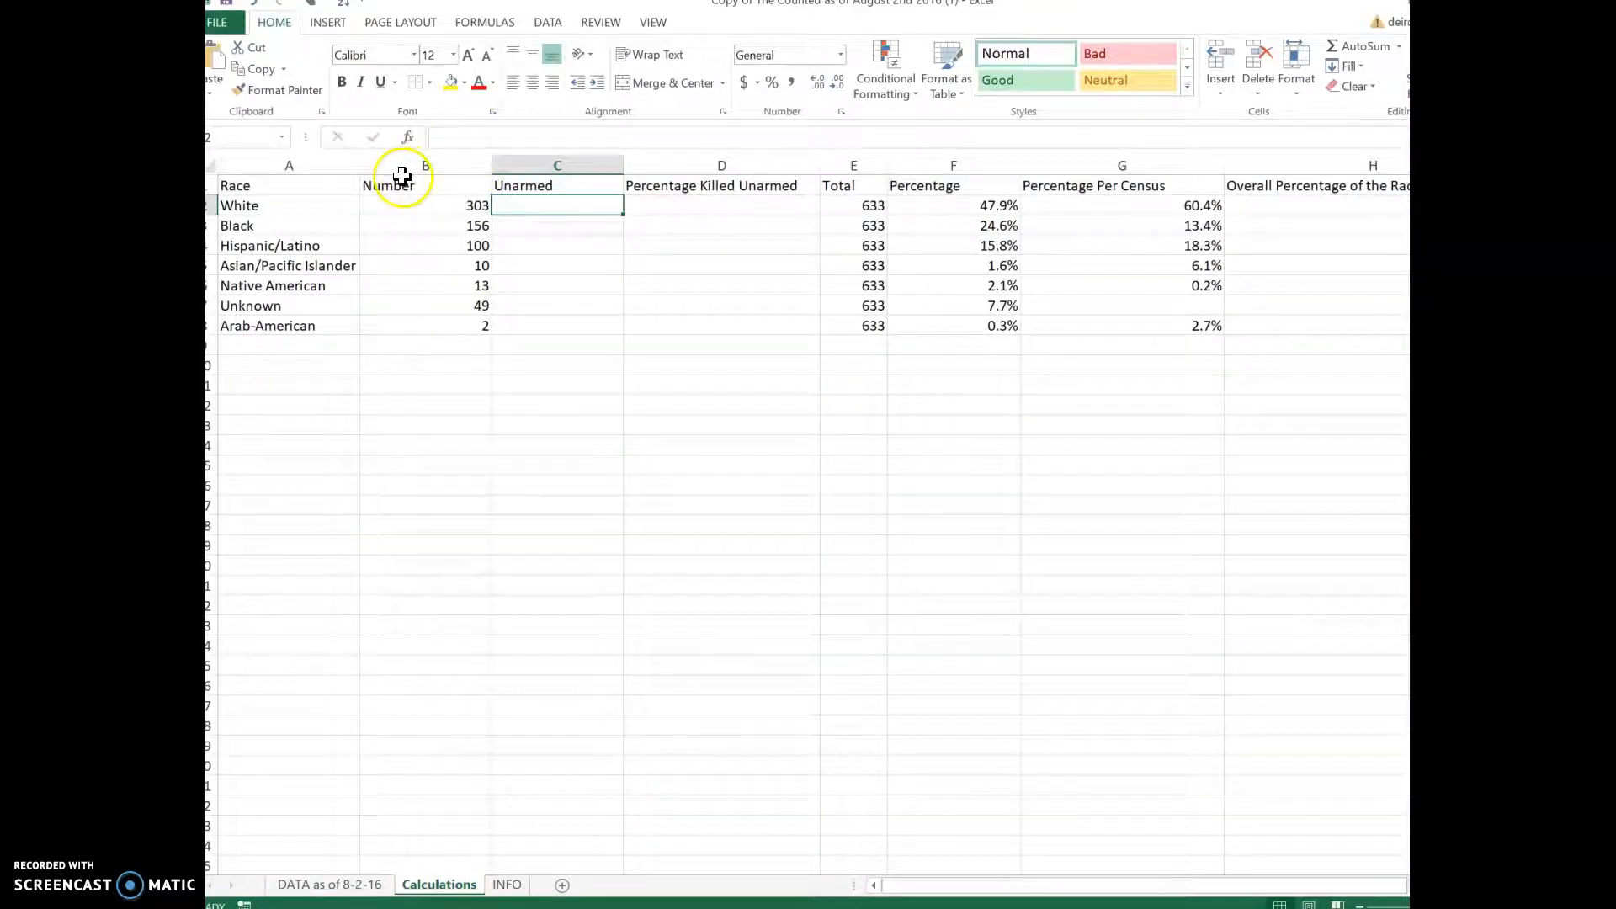
Step: Insert an empty column before the Number column, then delete it again
{"action": "left_click", "coordinate": [514, 162]}
{"action": "right_click", "coordinate": [514, 160]}
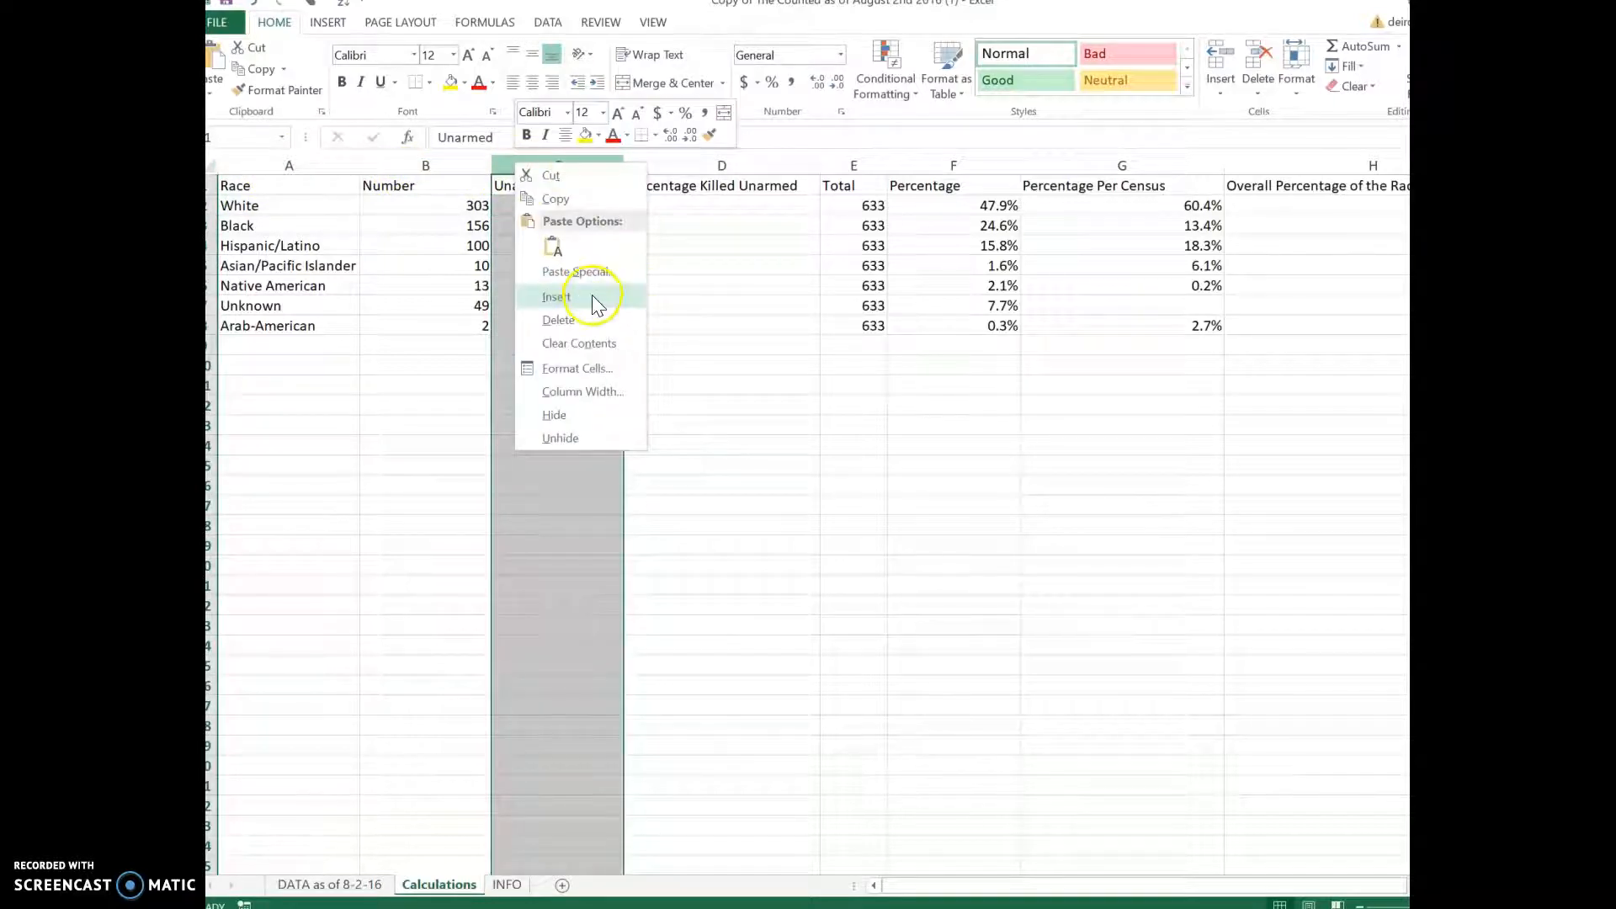
{"action": "left_click", "coordinate": [456, 160]}
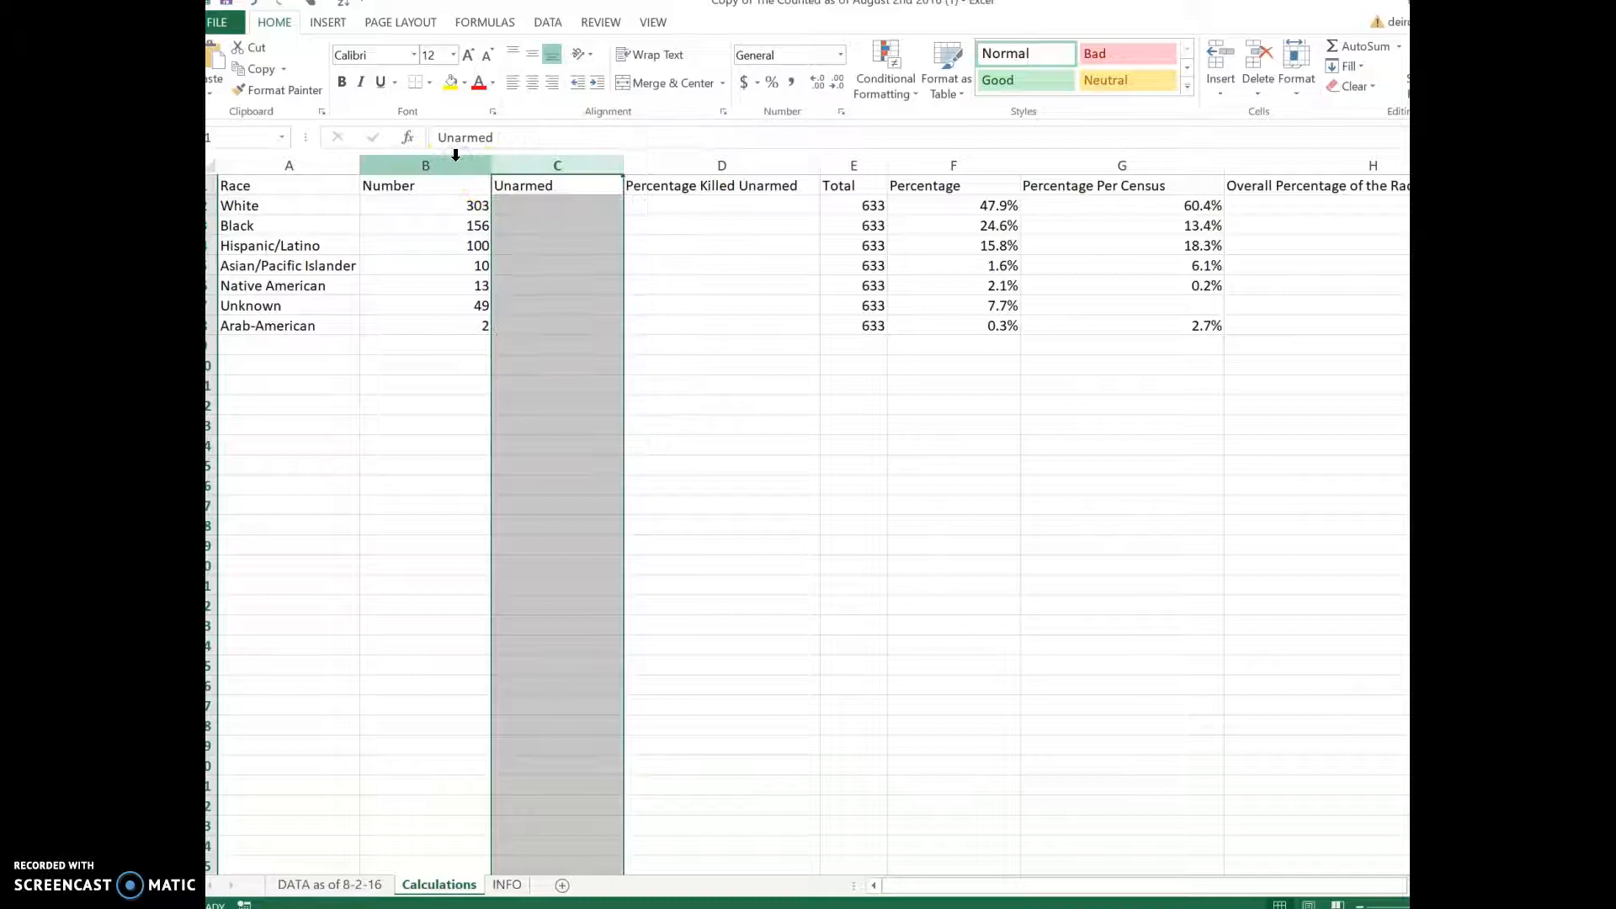
{"action": "left_click", "coordinate": [456, 159]}
{"action": "right_click", "coordinate": [455, 160]}
{"action": "left_click", "coordinate": [559, 292]}
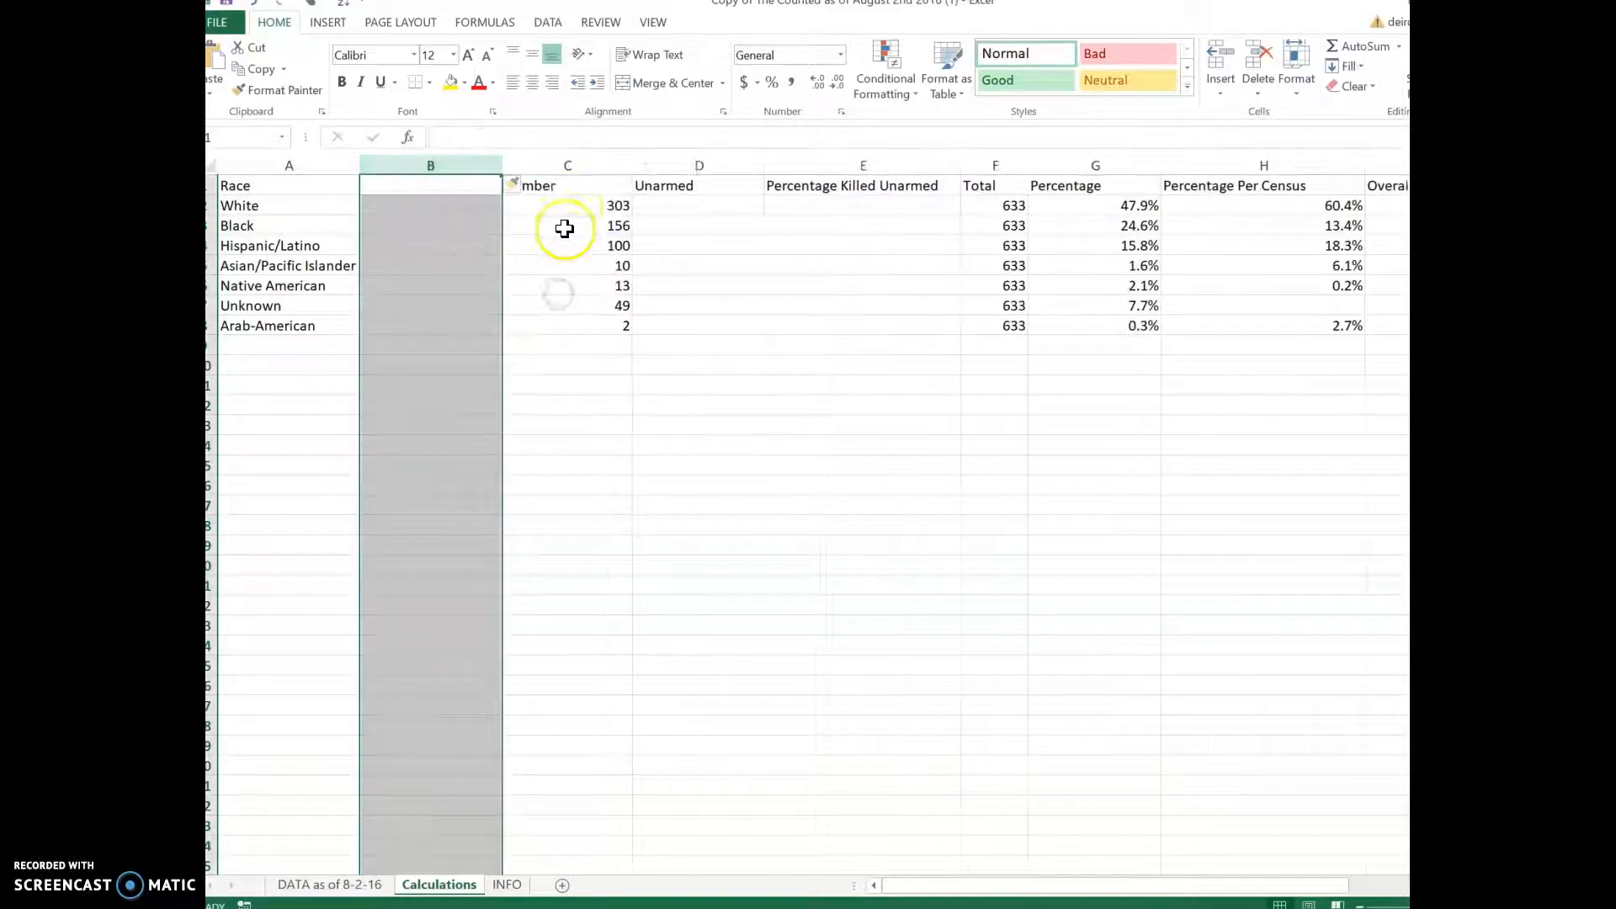
{"action": "right_click", "coordinate": [474, 166]}
{"action": "left_click", "coordinate": [530, 318]}
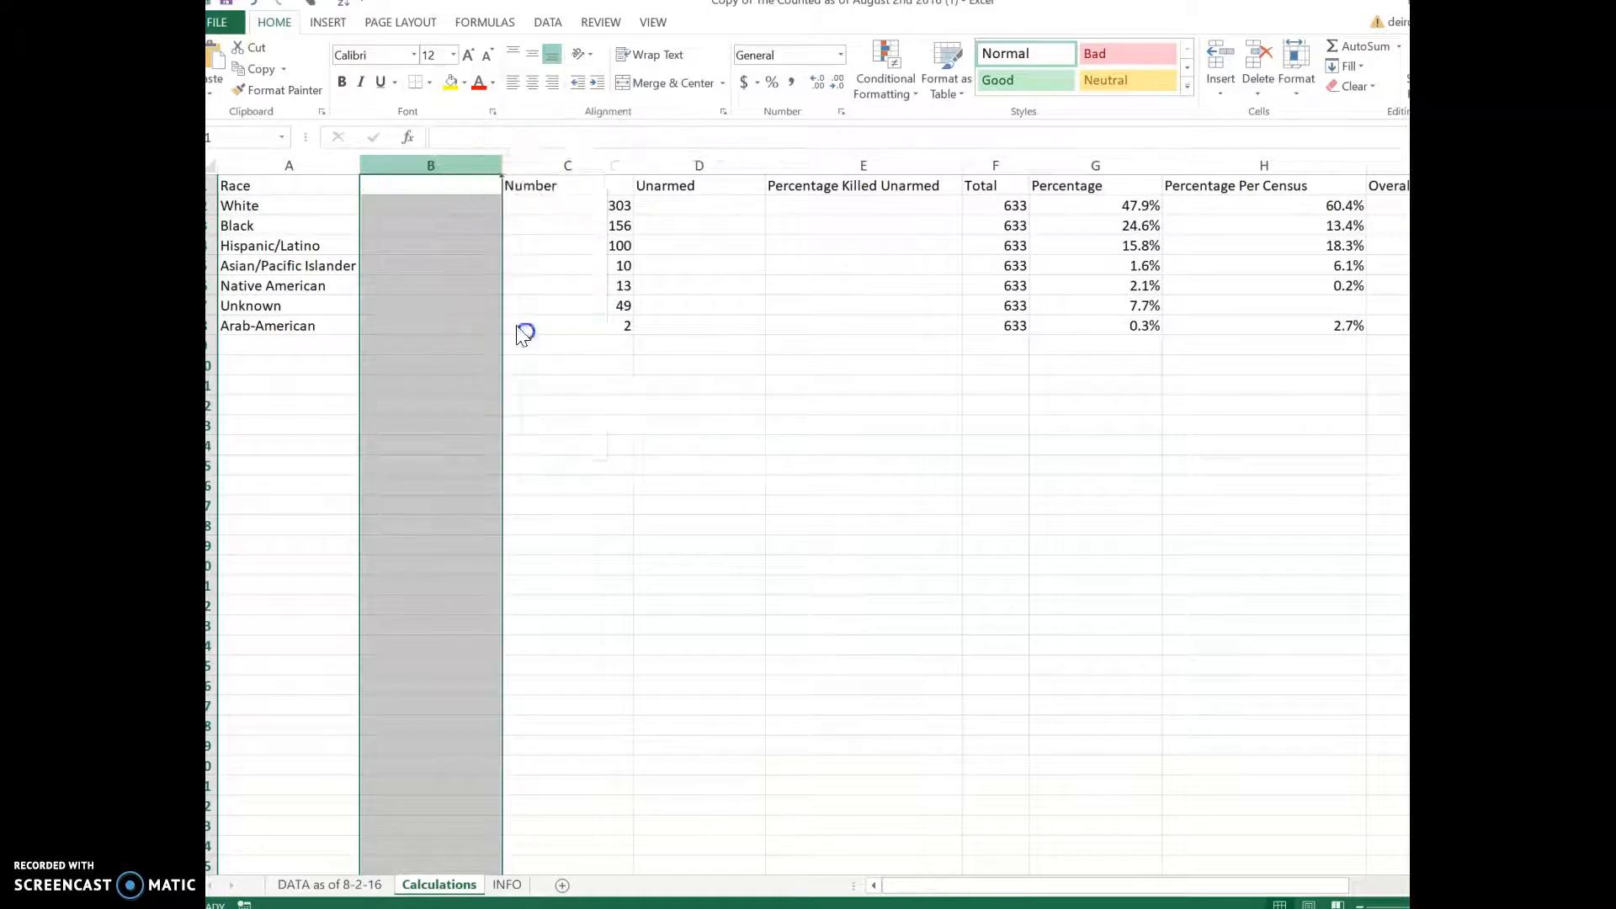
Step: Insert an empty column before Unarmed, delete it, and select cell C2
{"action": "left_click", "coordinate": [535, 163]}
{"action": "right_click", "coordinate": [540, 162]}
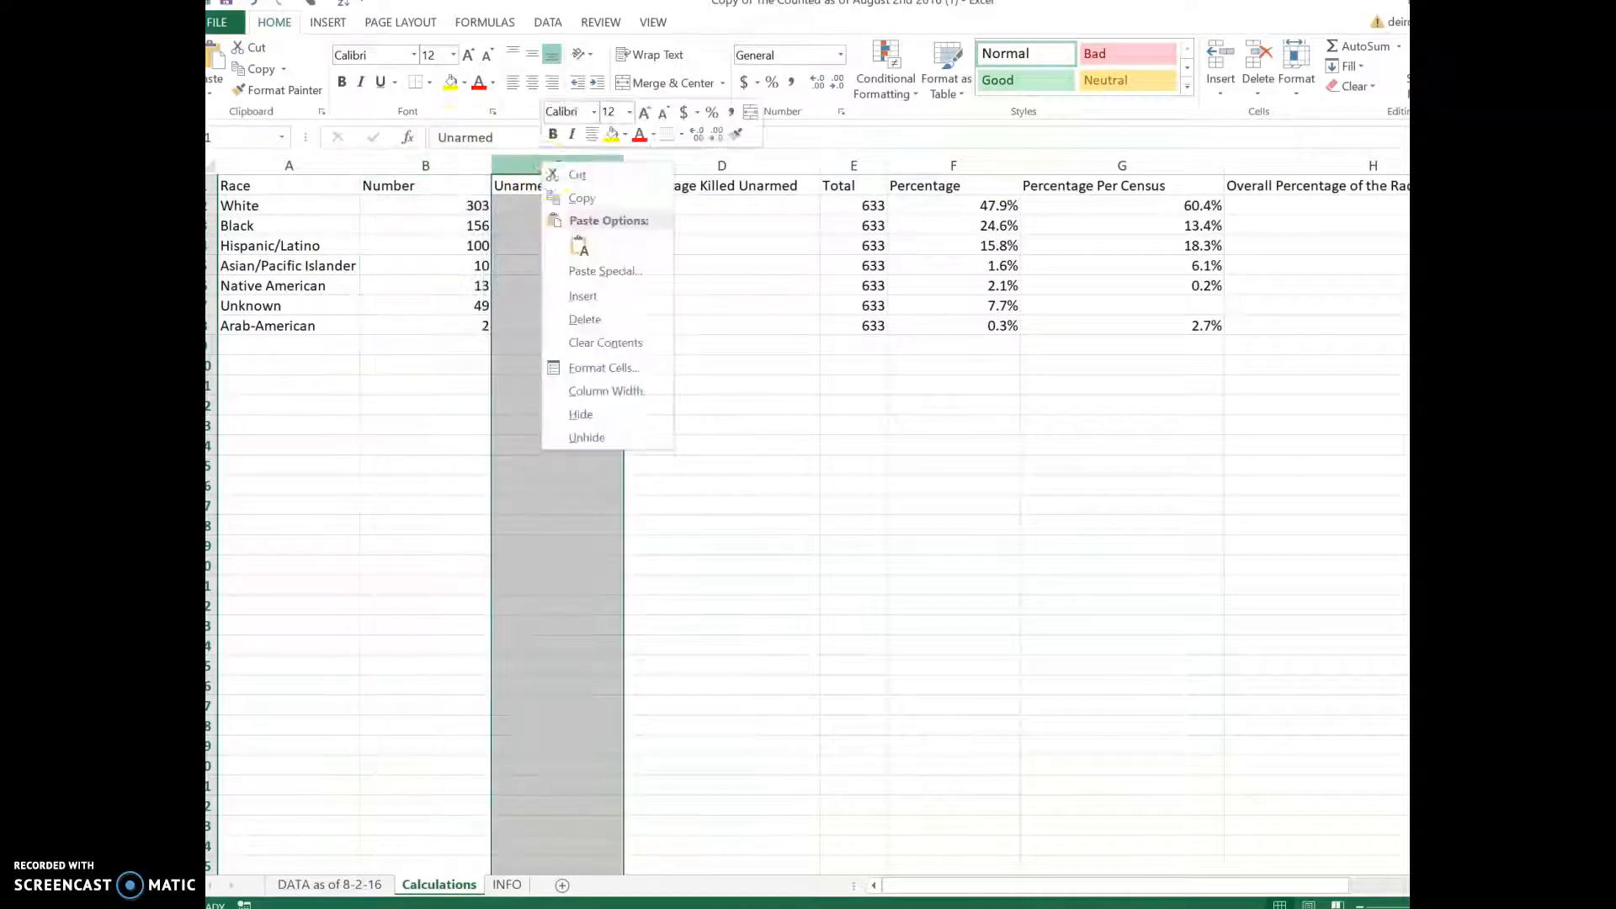
{"action": "left_click", "coordinate": [614, 295]}
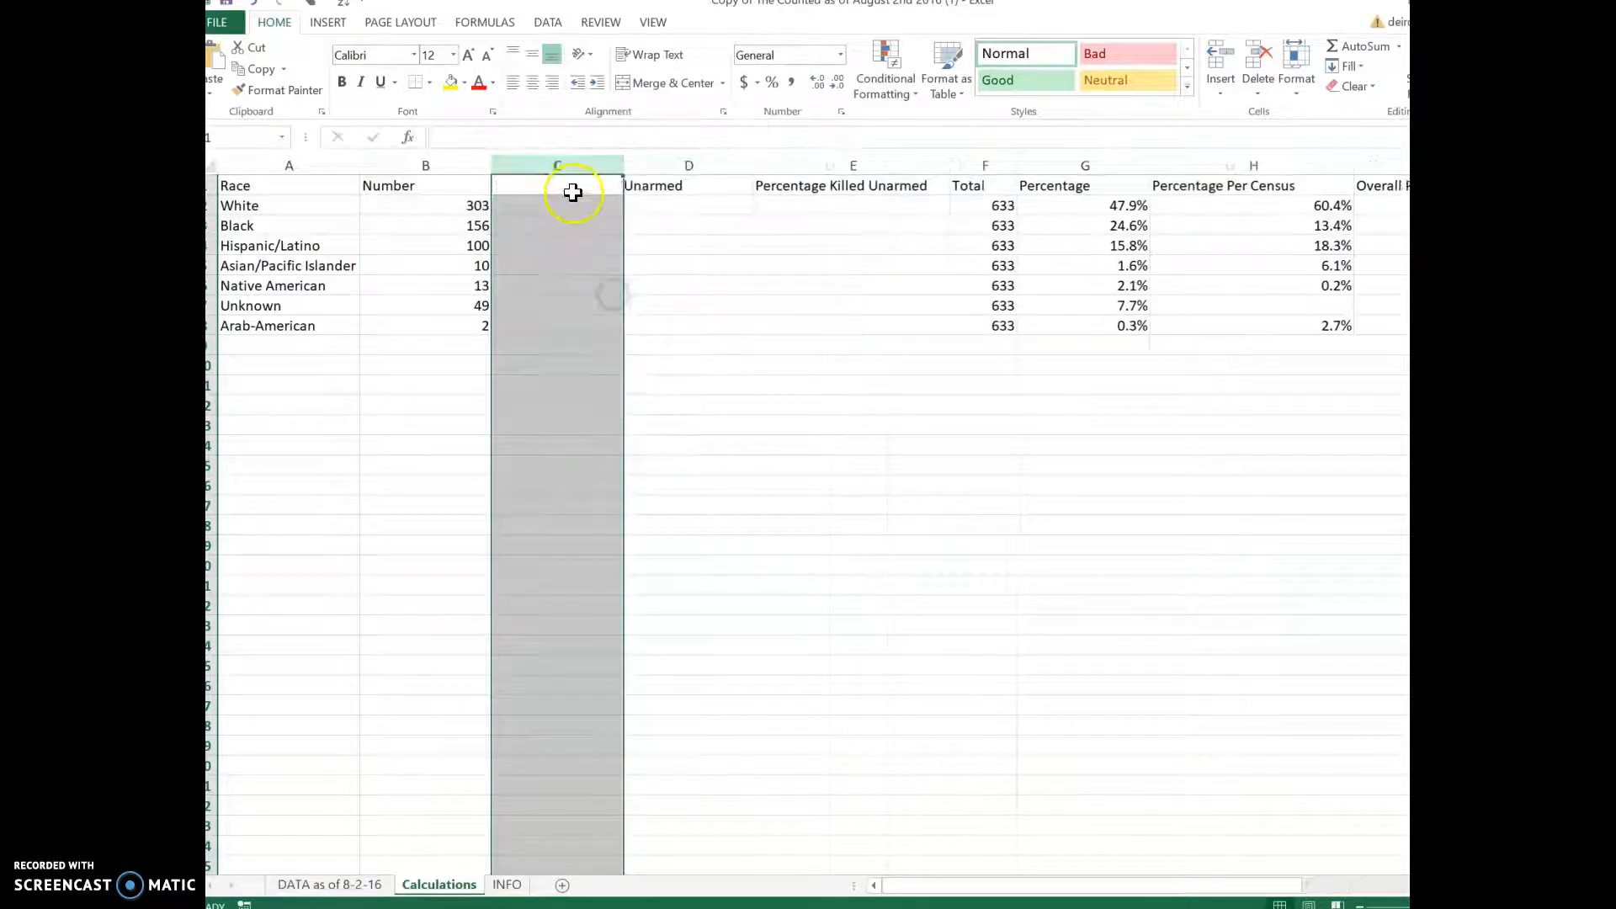
{"action": "left_click", "coordinate": [666, 183]}
{"action": "left_click", "coordinate": [567, 178]}
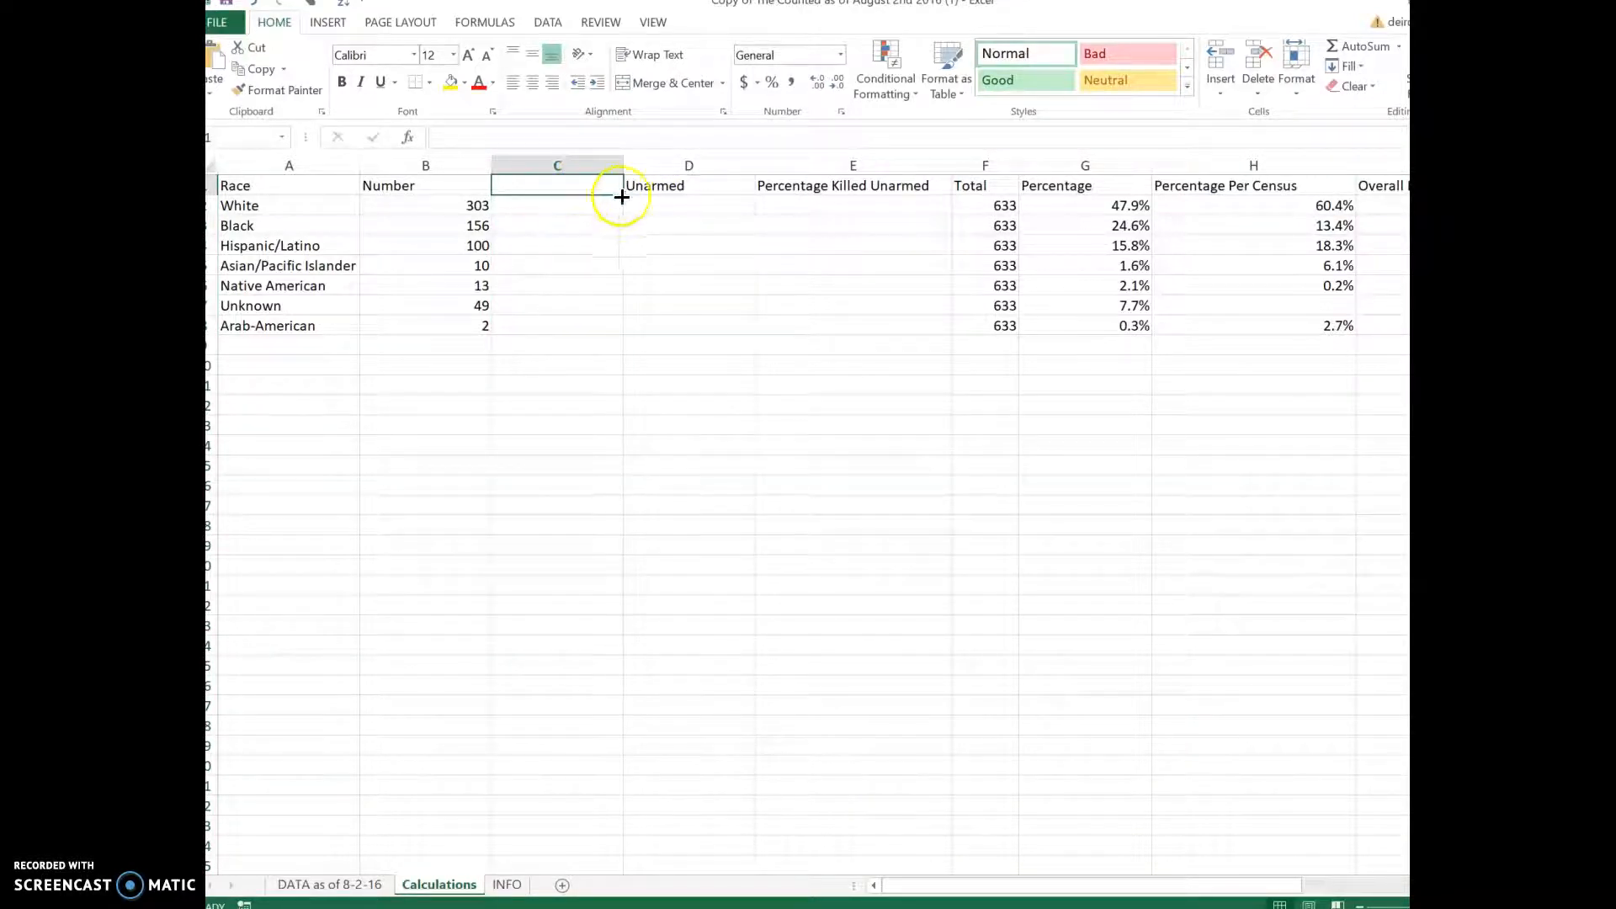
{"action": "left_click", "coordinate": [786, 189]}
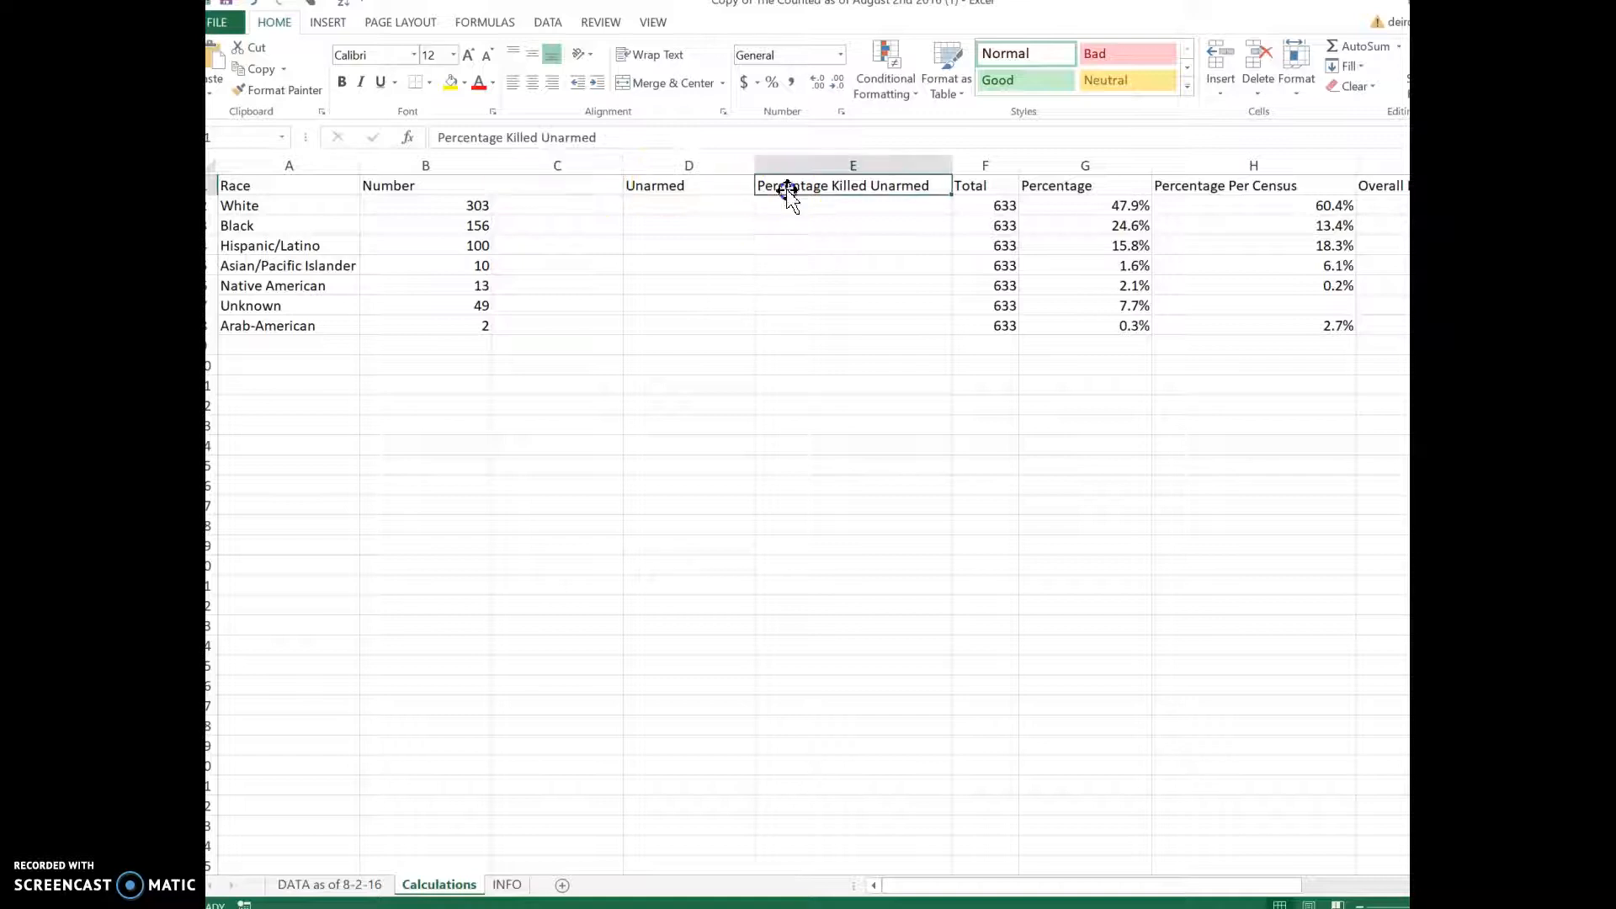
{"action": "left_click", "coordinate": [590, 165]}
{"action": "right_click", "coordinate": [595, 166]}
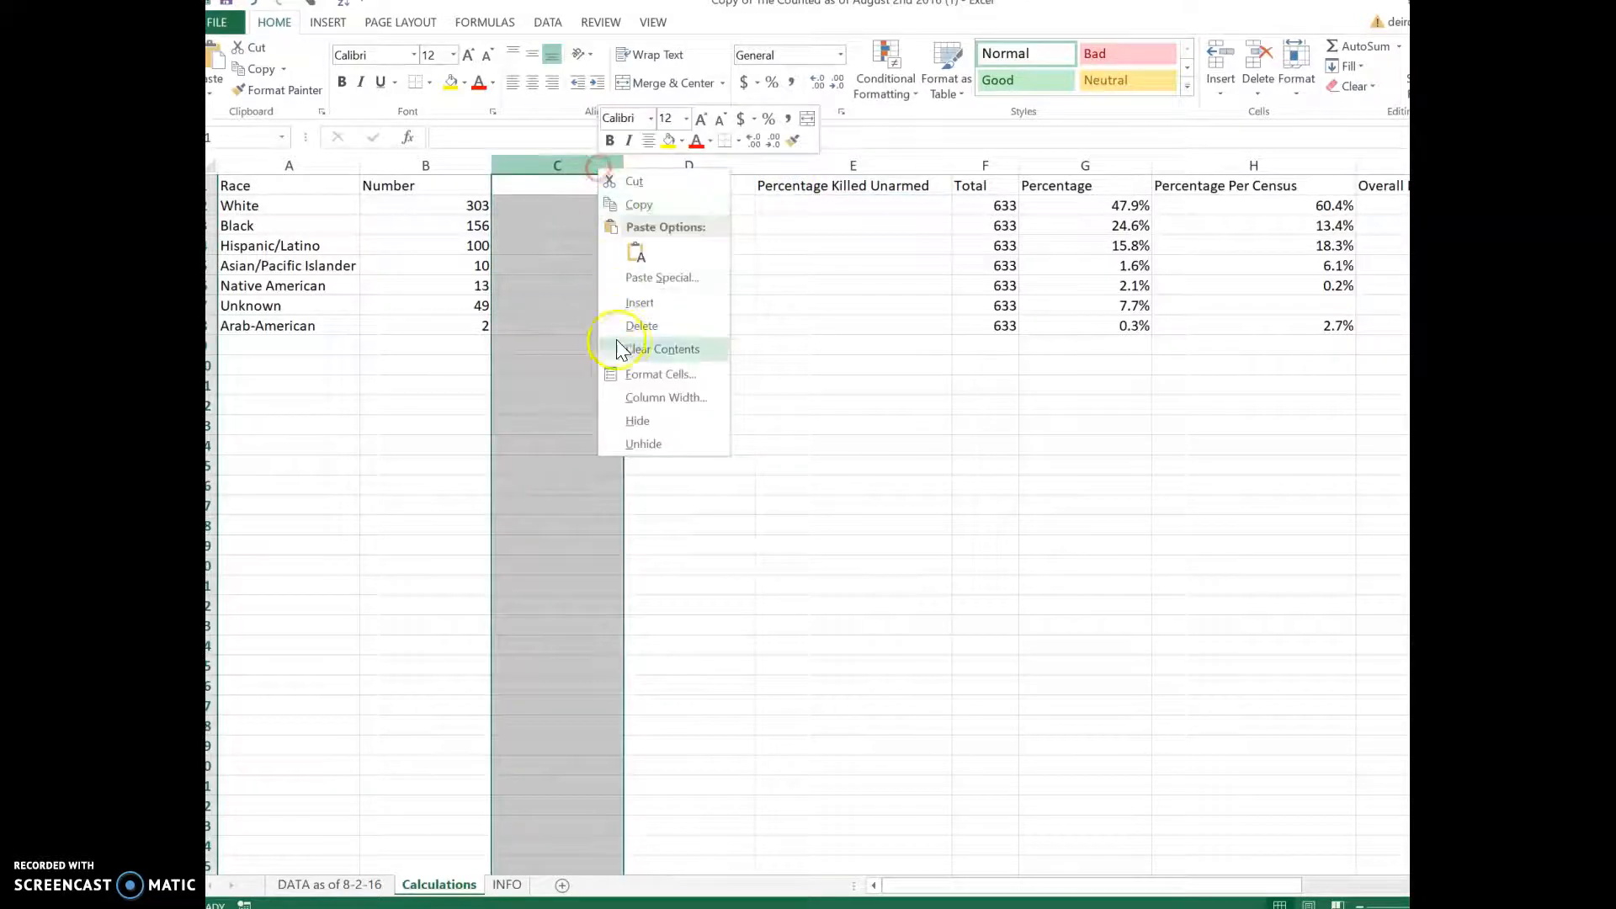
{"action": "right_click", "coordinate": [549, 168]}
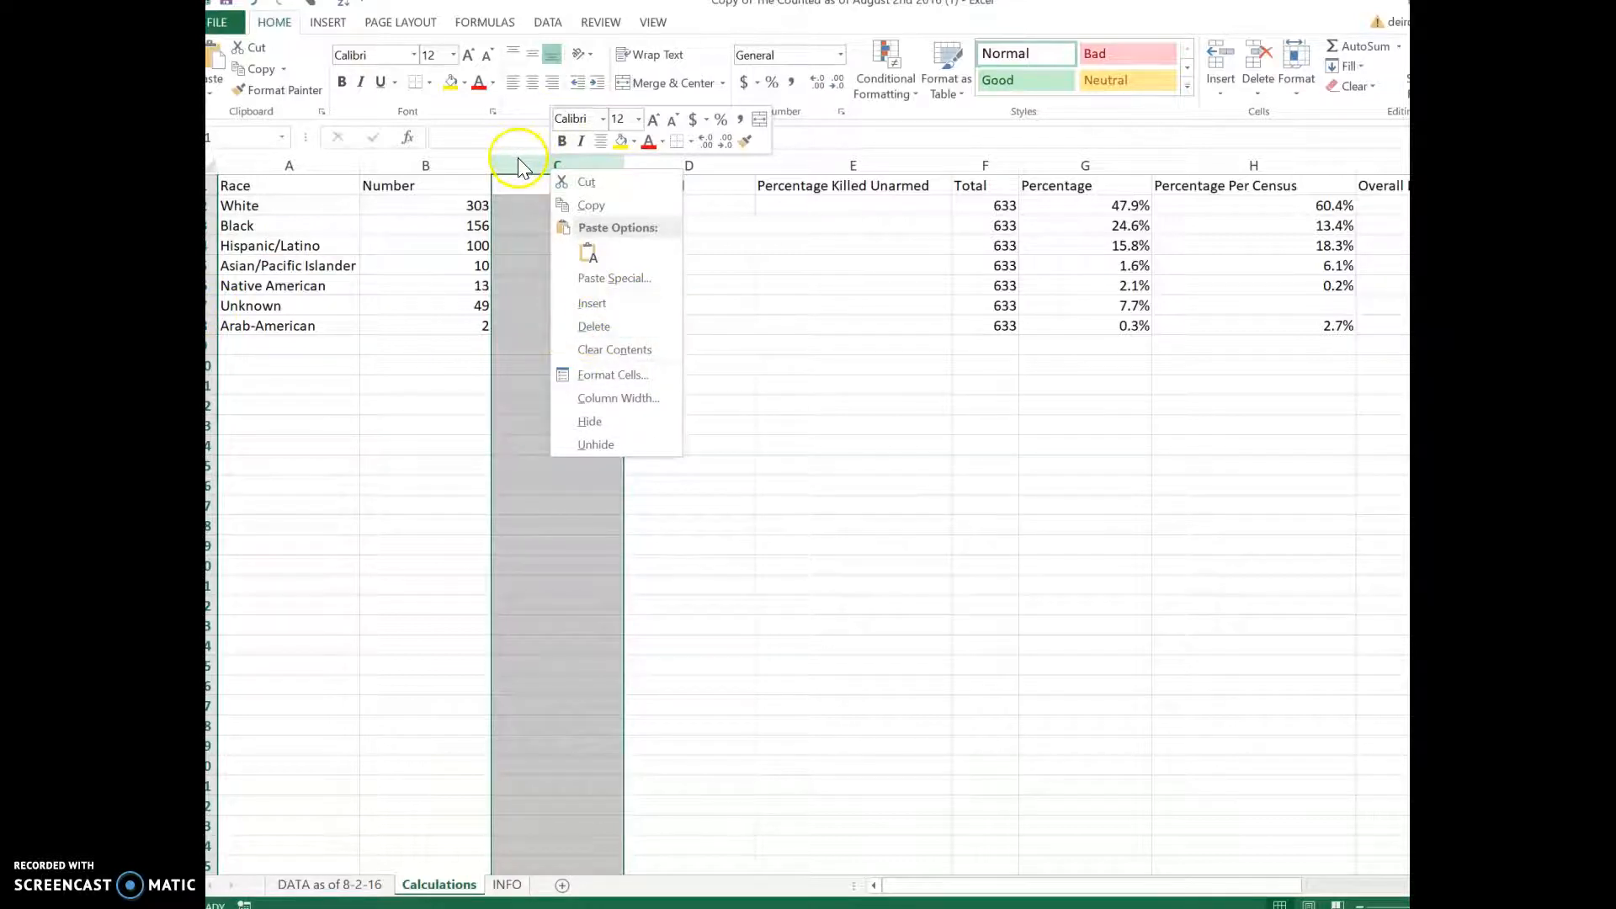
{"action": "left_click", "coordinate": [605, 326]}
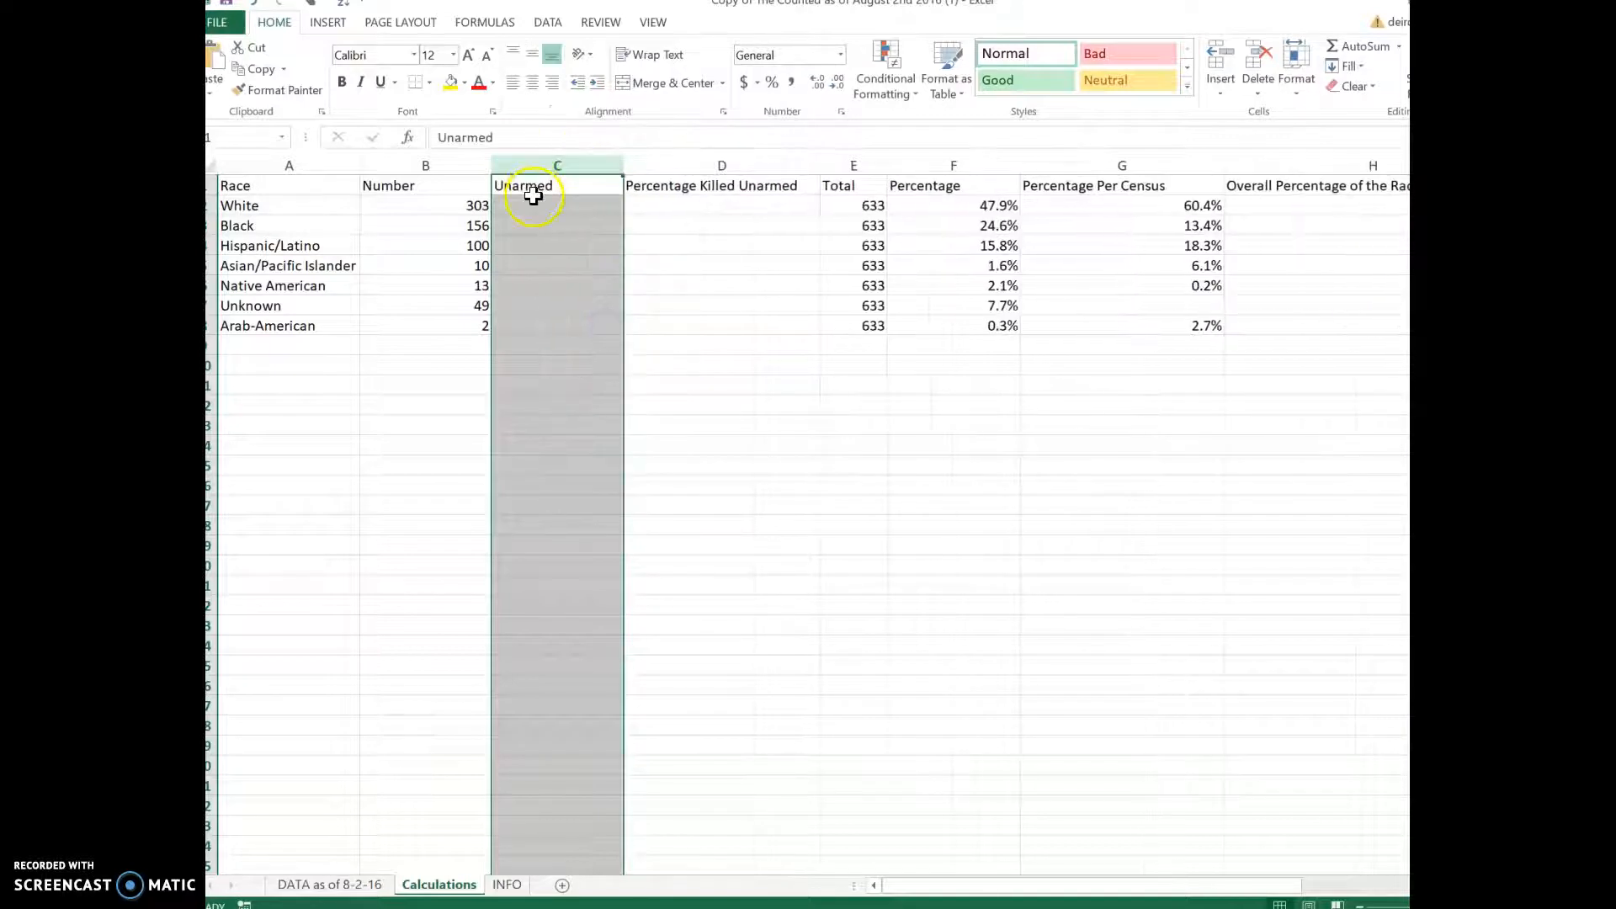
{"action": "left_click", "coordinate": [530, 186]}
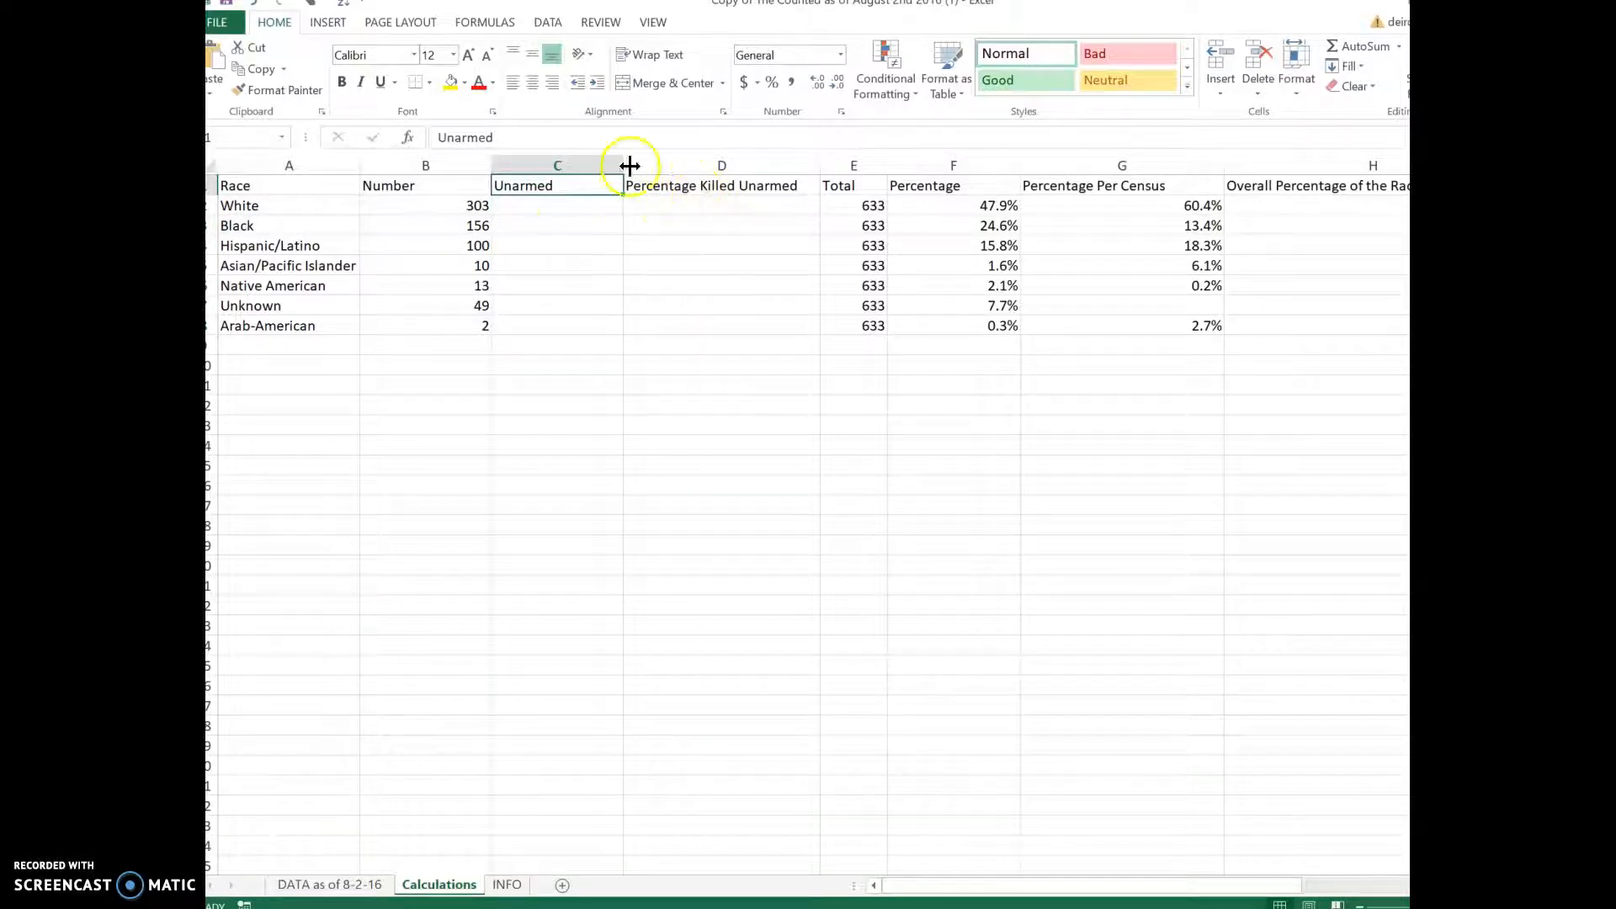
{"action": "left_click", "coordinate": [574, 209]}
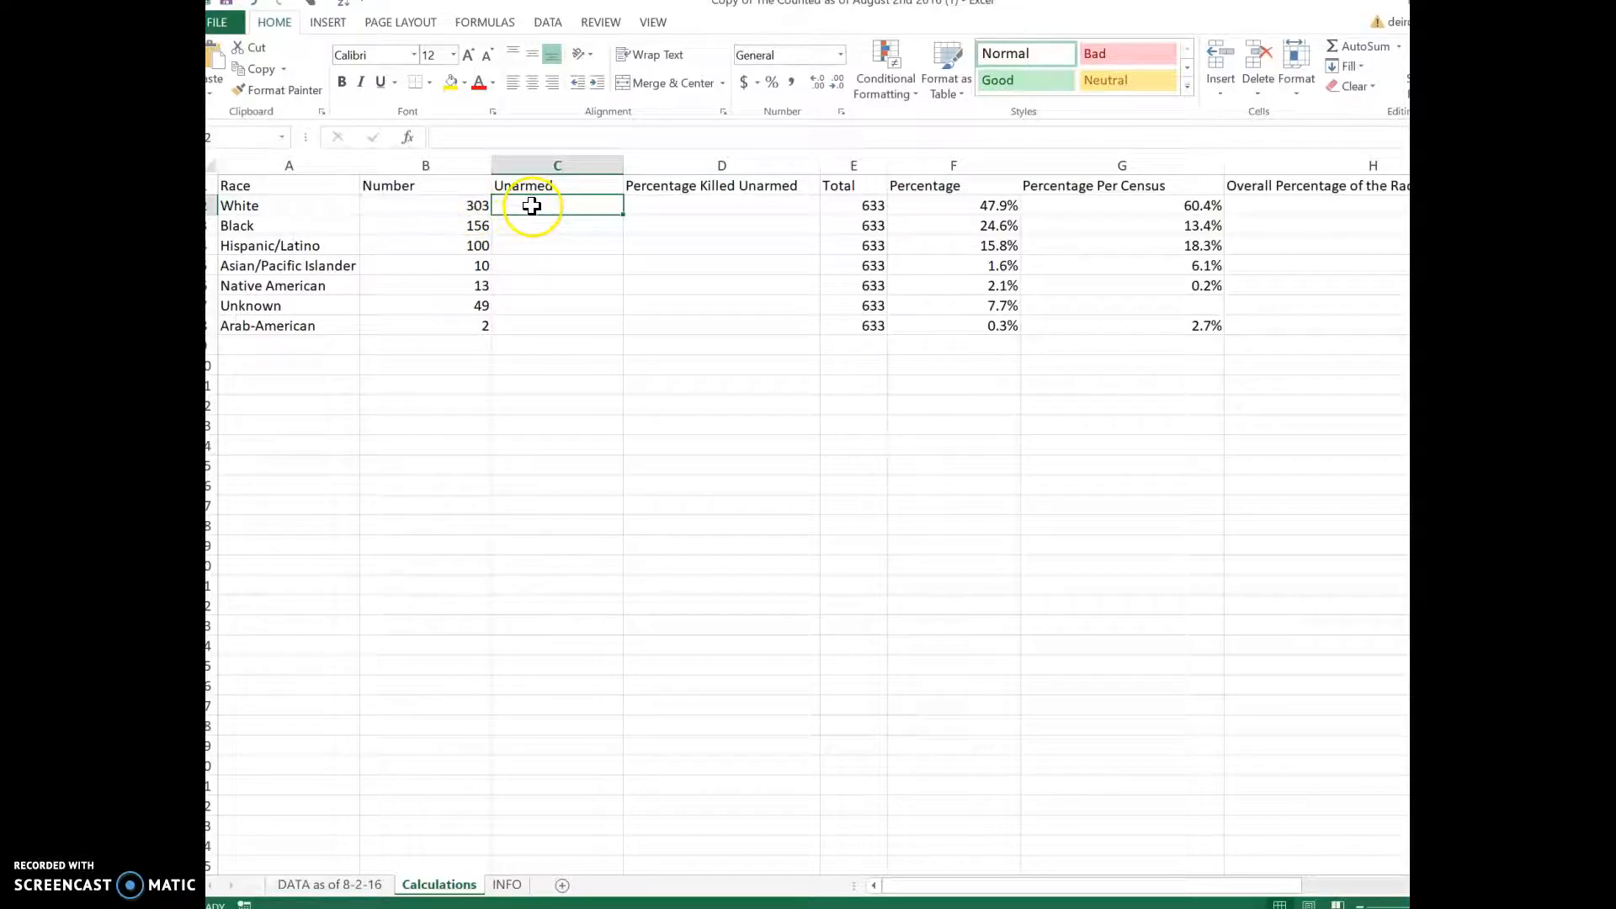
Step: Insert COUNTIFS into C2 through Insert Function with the All category
{"action": "left_click", "coordinate": [486, 24]}
{"action": "left_click", "coordinate": [216, 80]}
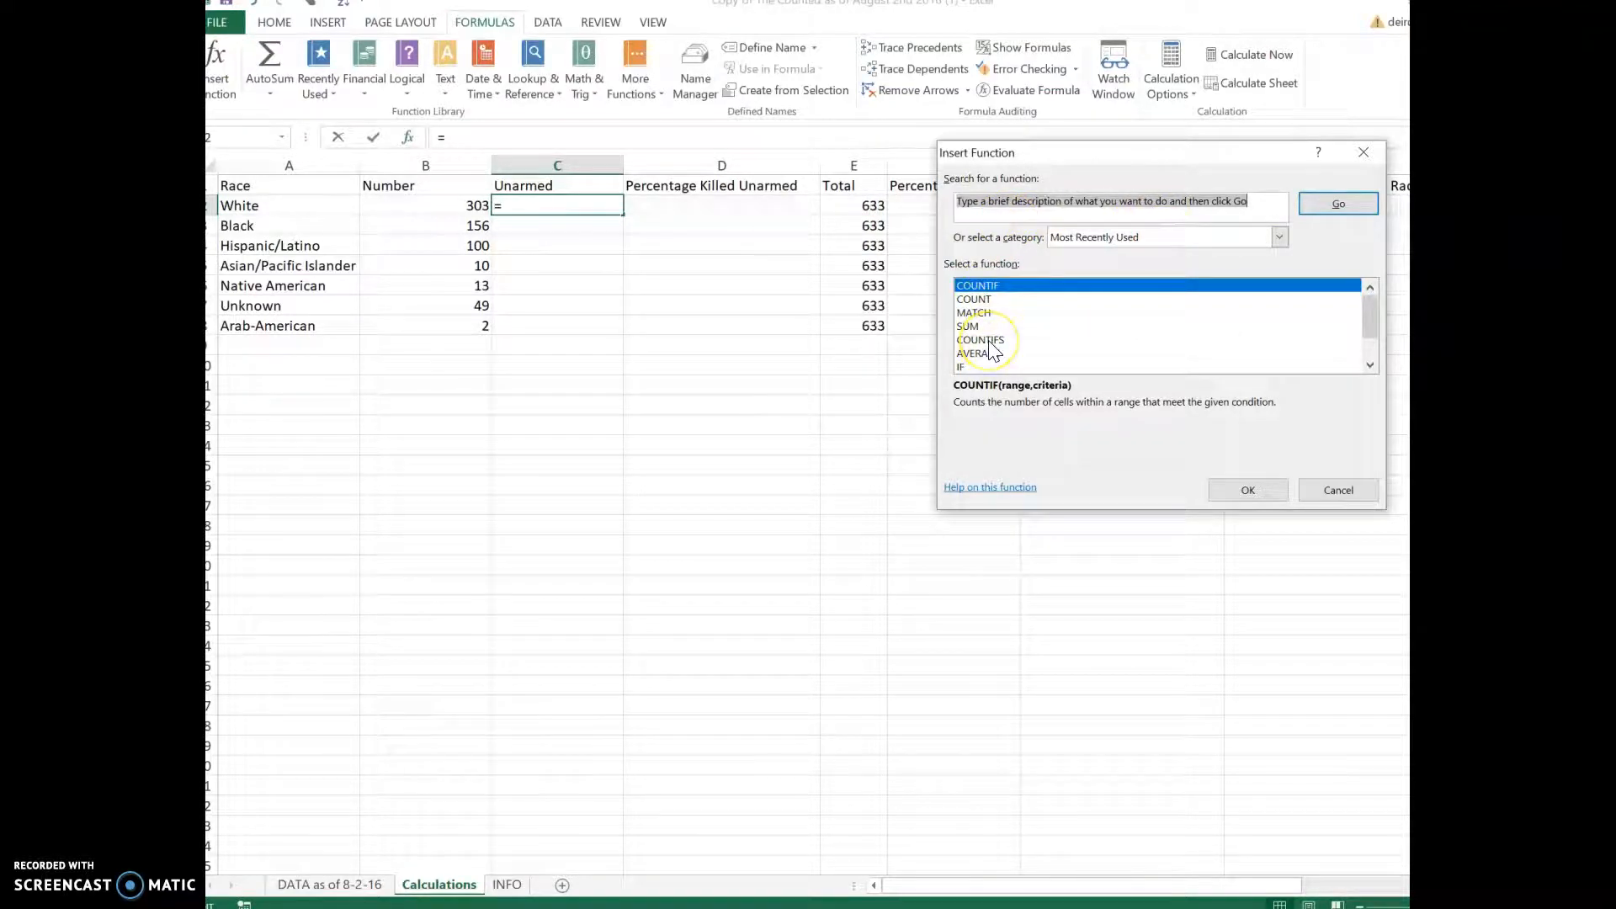
{"action": "left_click", "coordinate": [1138, 241]}
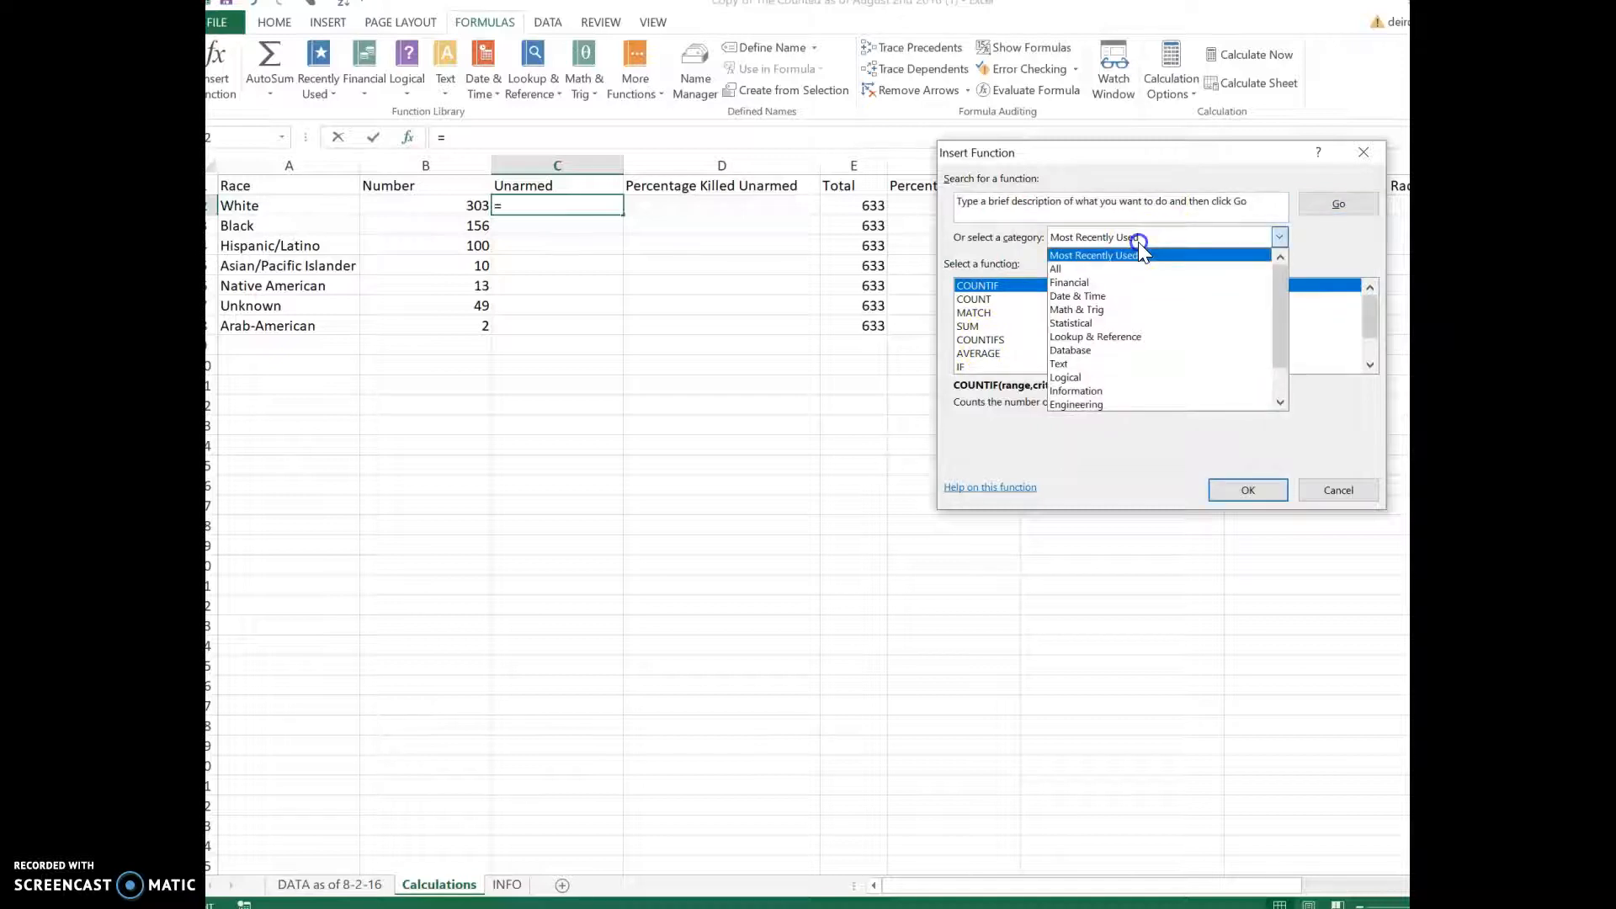
{"action": "left_click", "coordinate": [1108, 272]}
{"action": "scroll", "coordinate": [1151, 322], "scroll_direction": "down", "scroll_amount": 4}
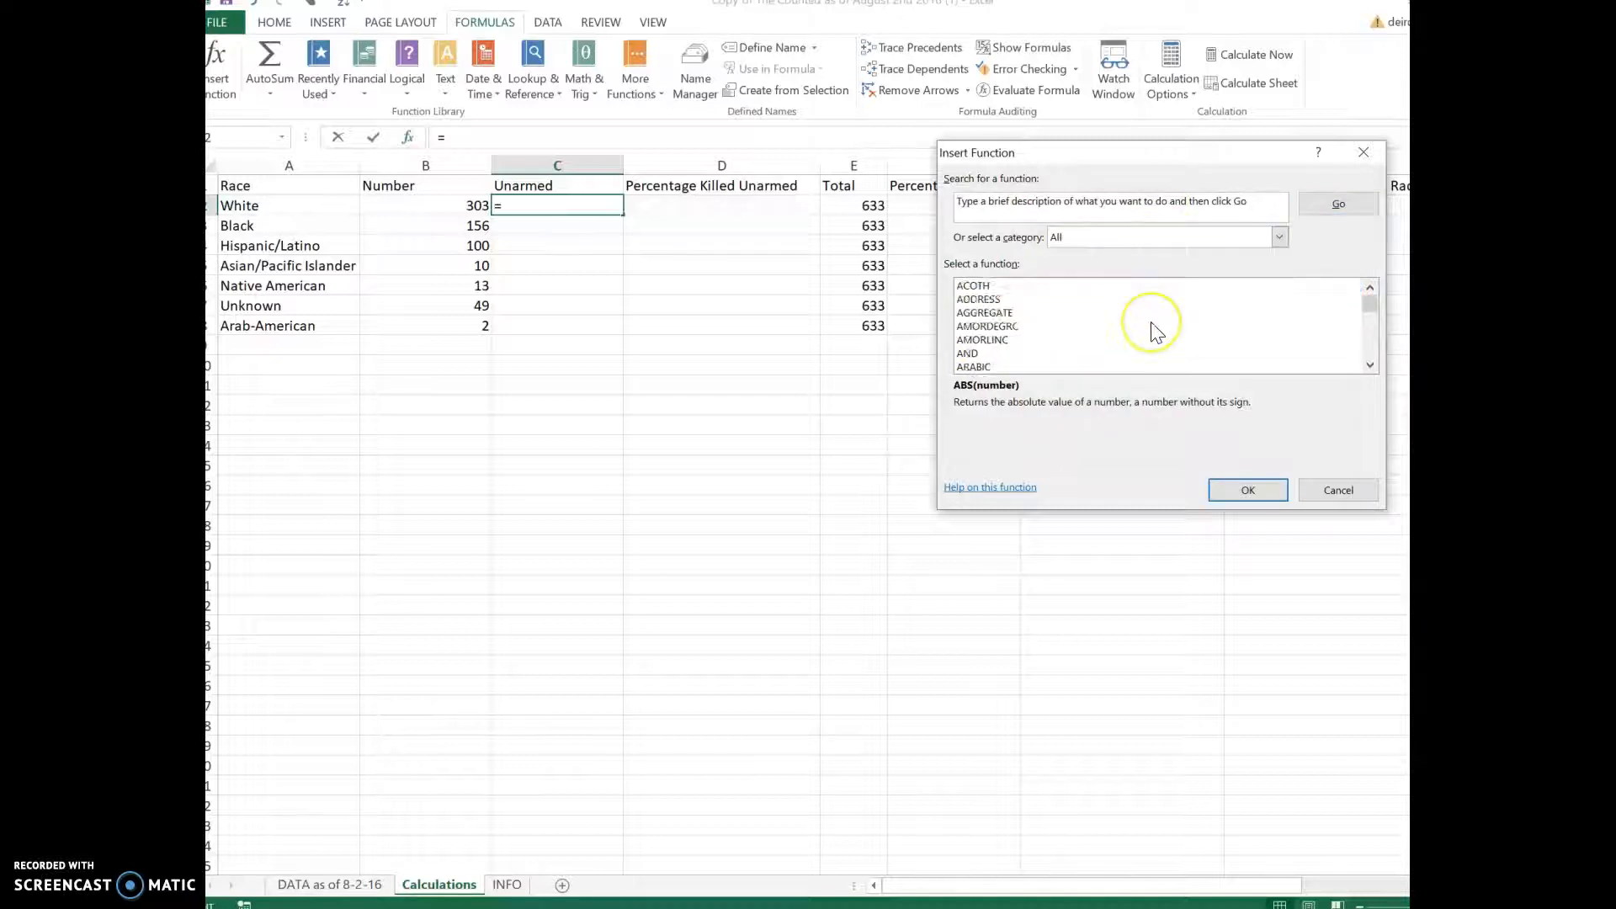
{"action": "scroll", "coordinate": [1151, 325], "scroll_direction": "down", "scroll_amount": 18}
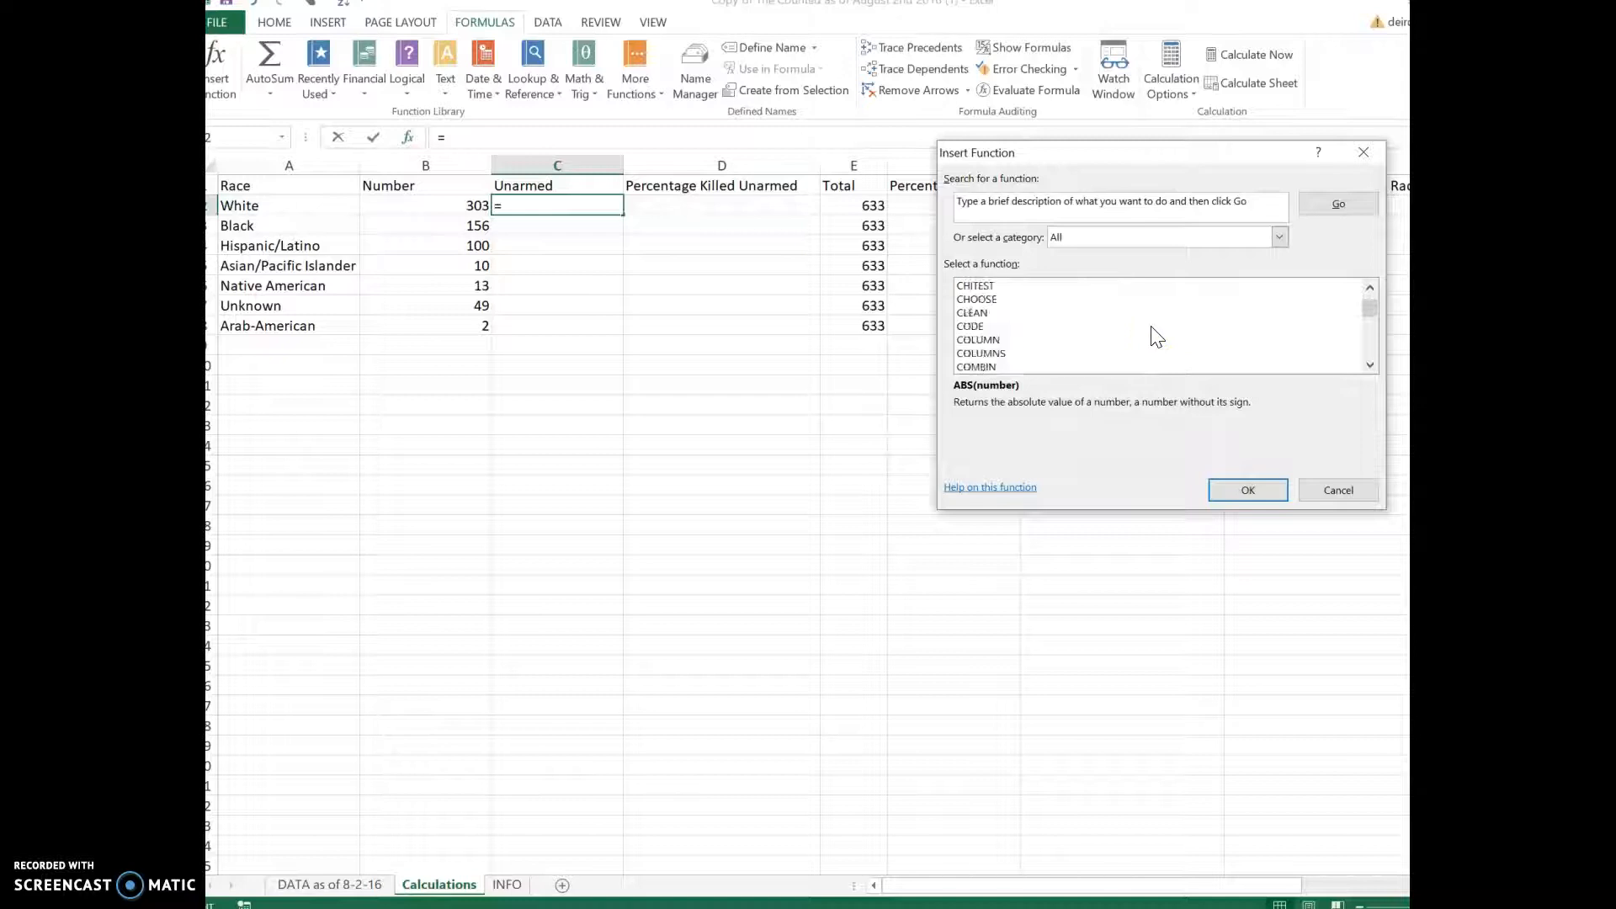
{"action": "scroll", "coordinate": [1153, 336], "scroll_direction": "down", "scroll_amount": 1}
{"action": "scroll", "coordinate": [1155, 336], "scroll_direction": "down", "scroll_amount": 3}
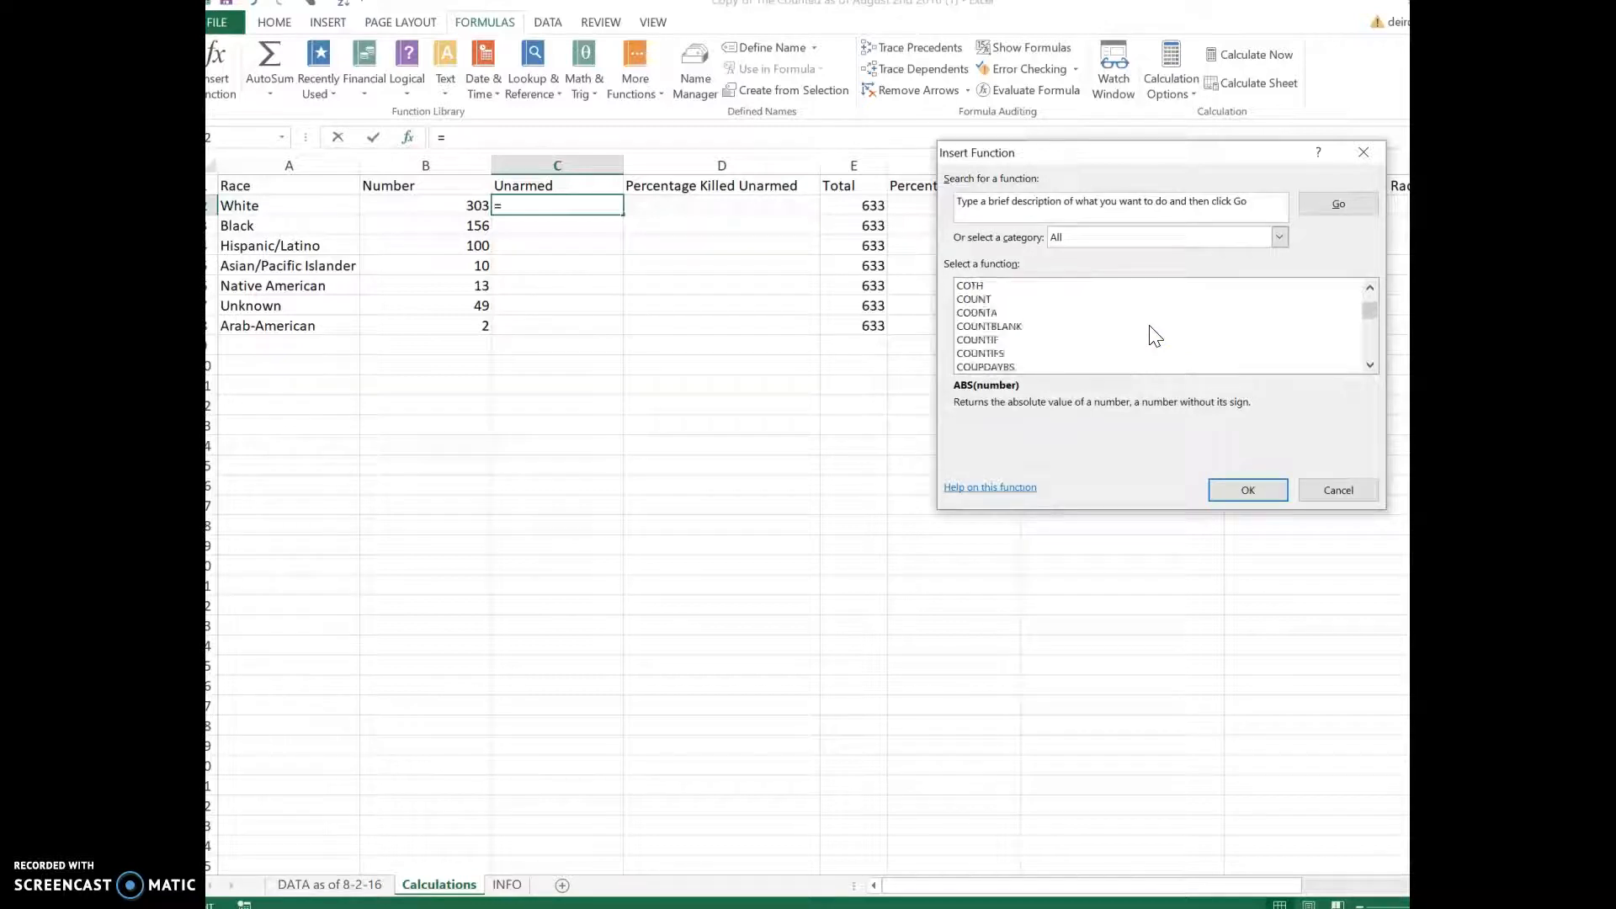
{"action": "left_click", "coordinate": [981, 354]}
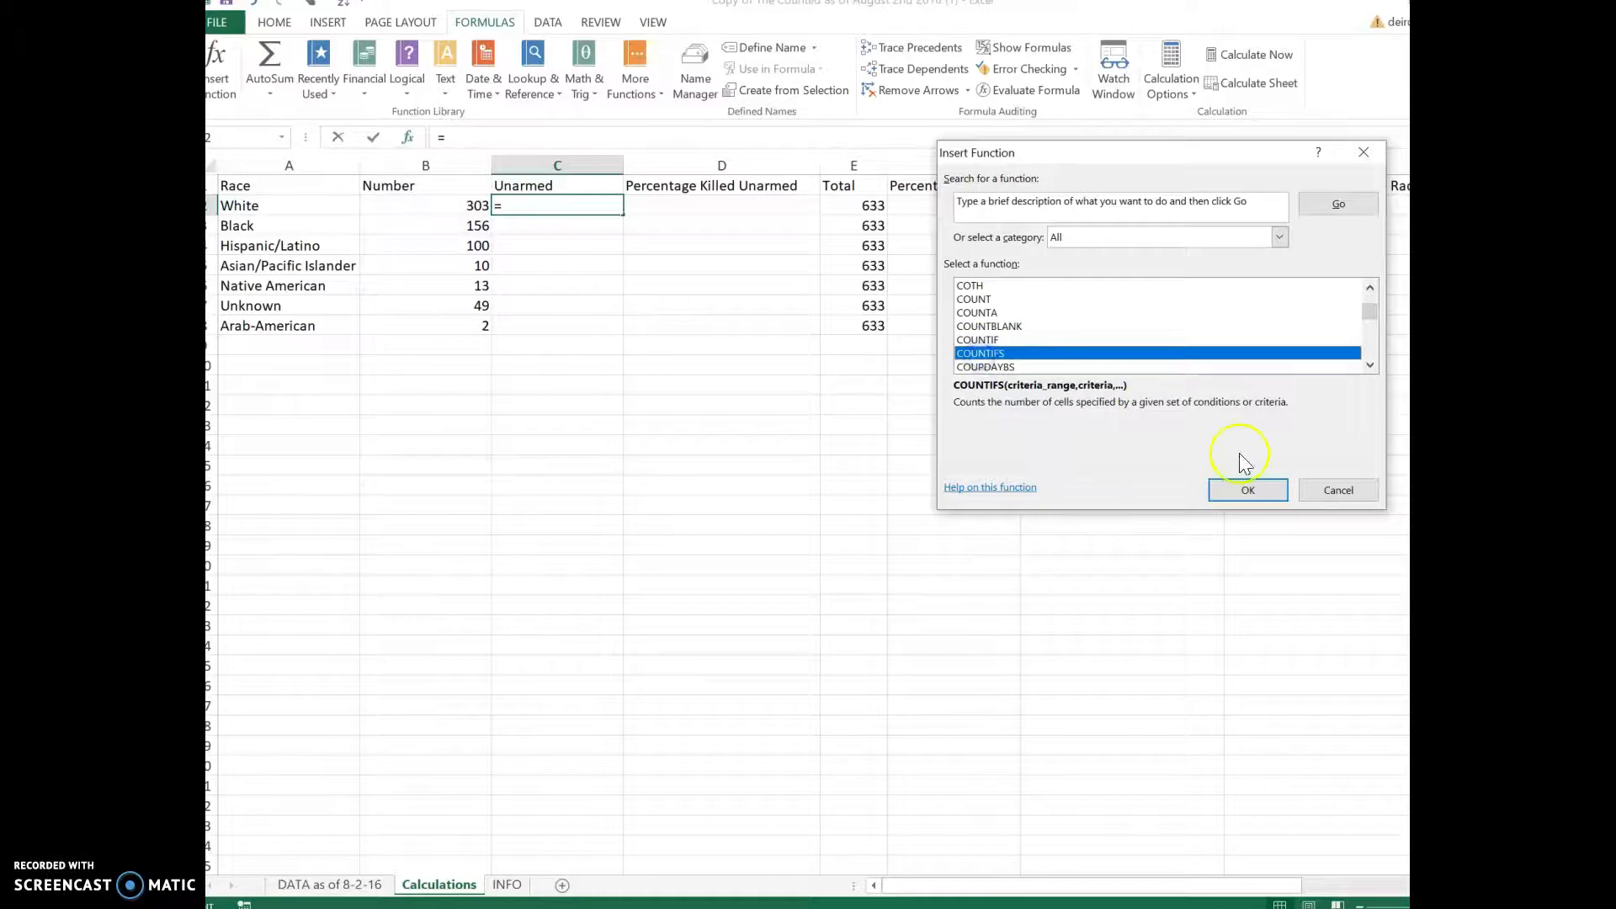
{"action": "left_click", "coordinate": [1248, 488]}
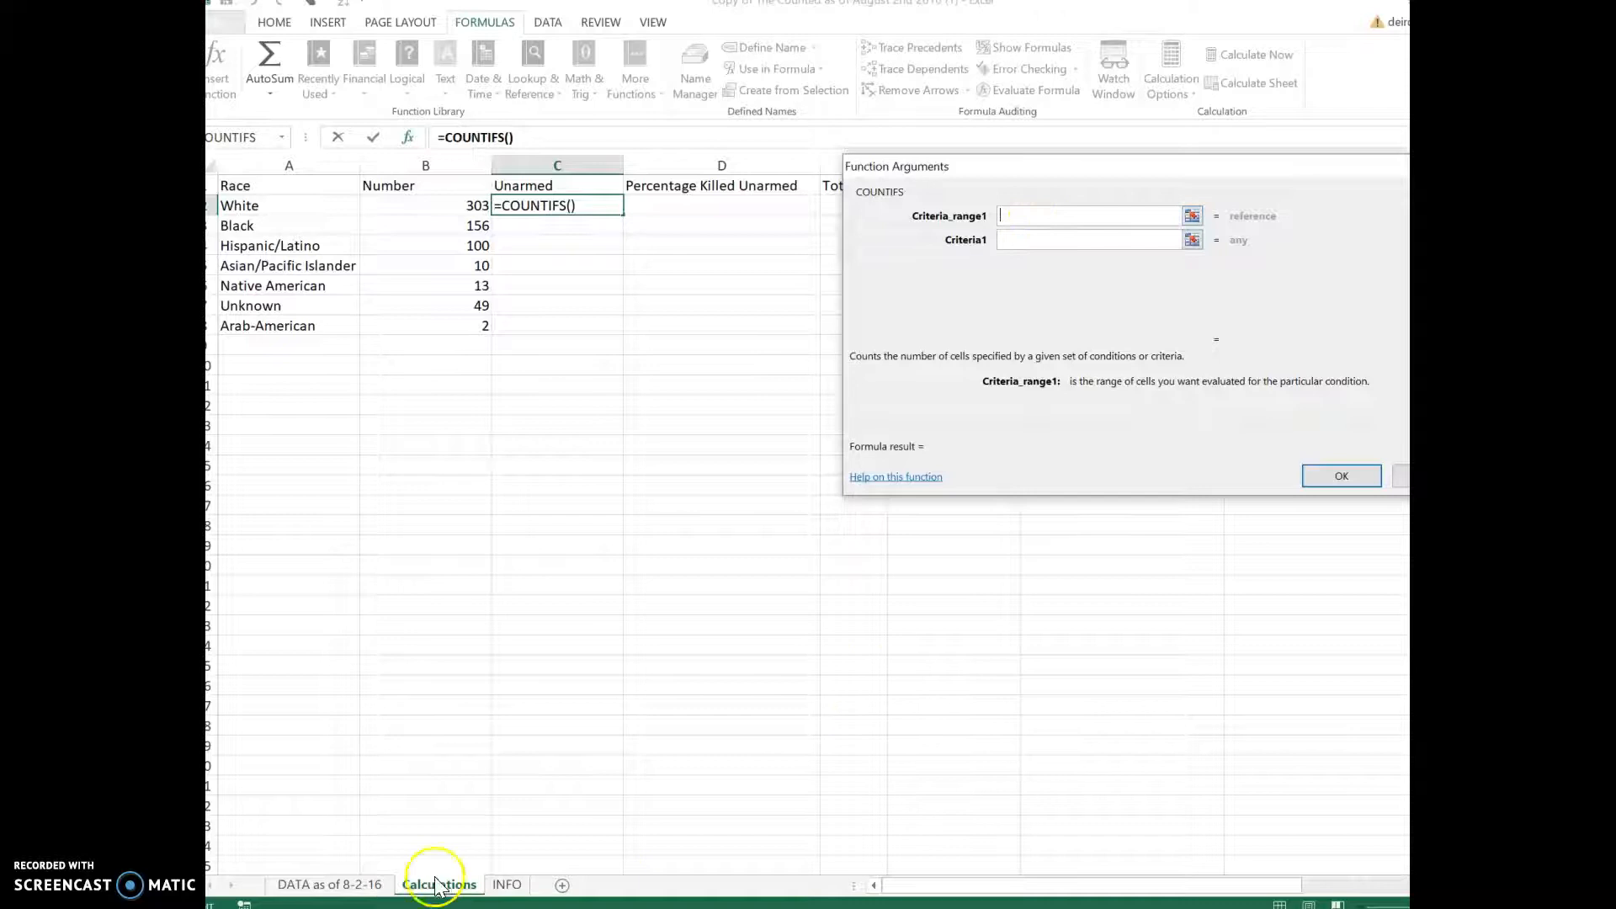
Step: Set Criteria_range1 to 'DATA as of 8-2-16'!E:E and Criteria1 to White
{"action": "left_click", "coordinate": [366, 885]}
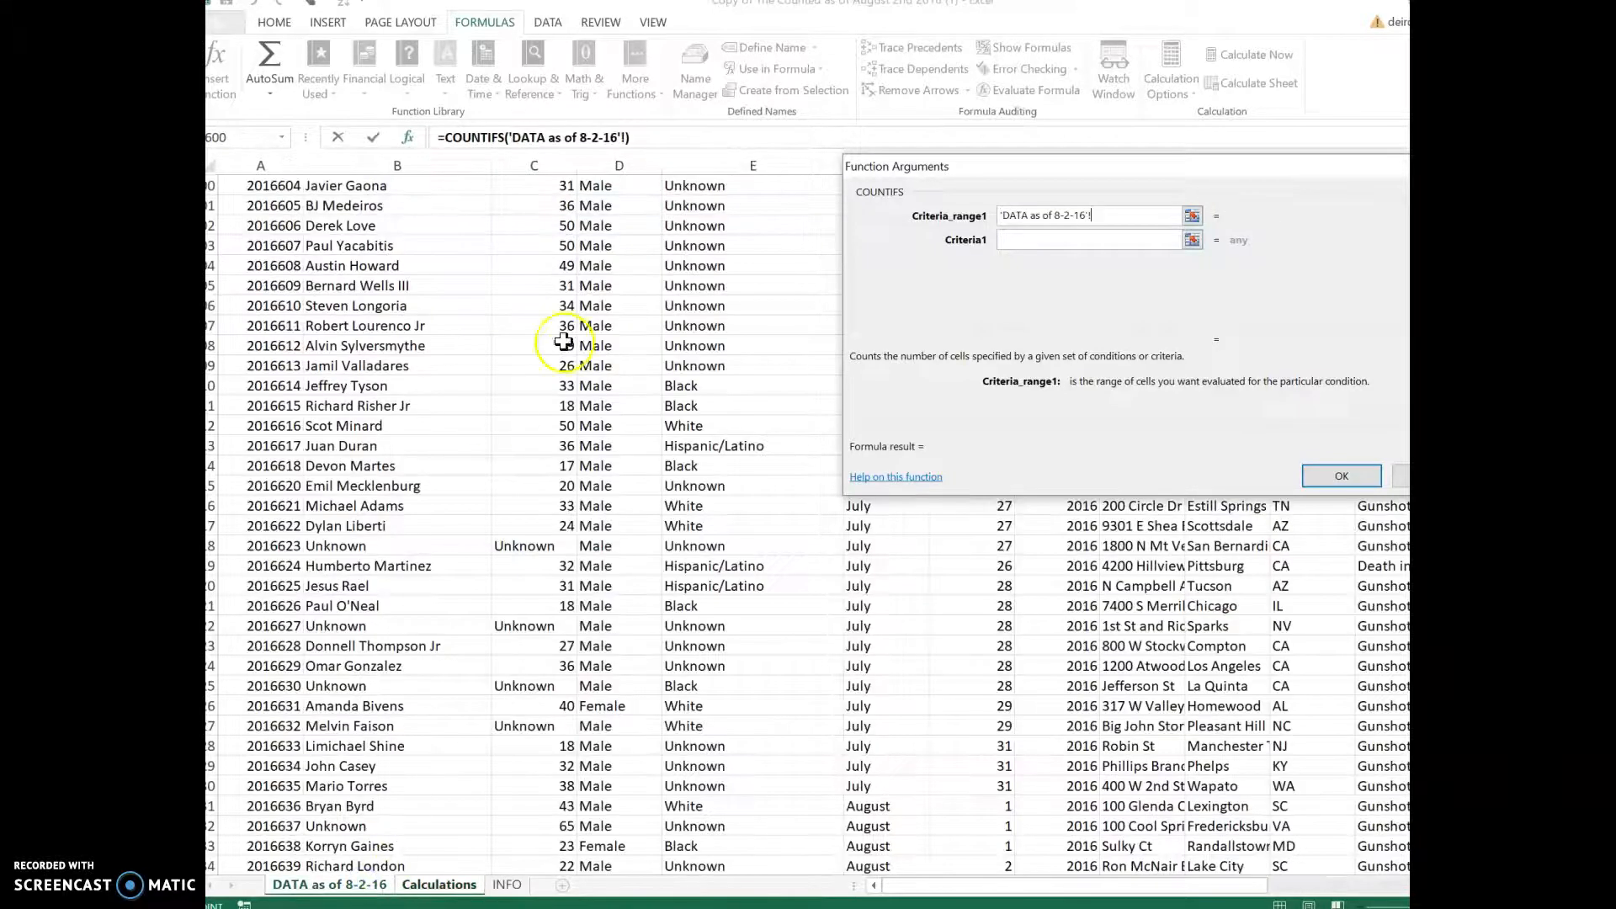
{"action": "left_click", "coordinate": [729, 167]}
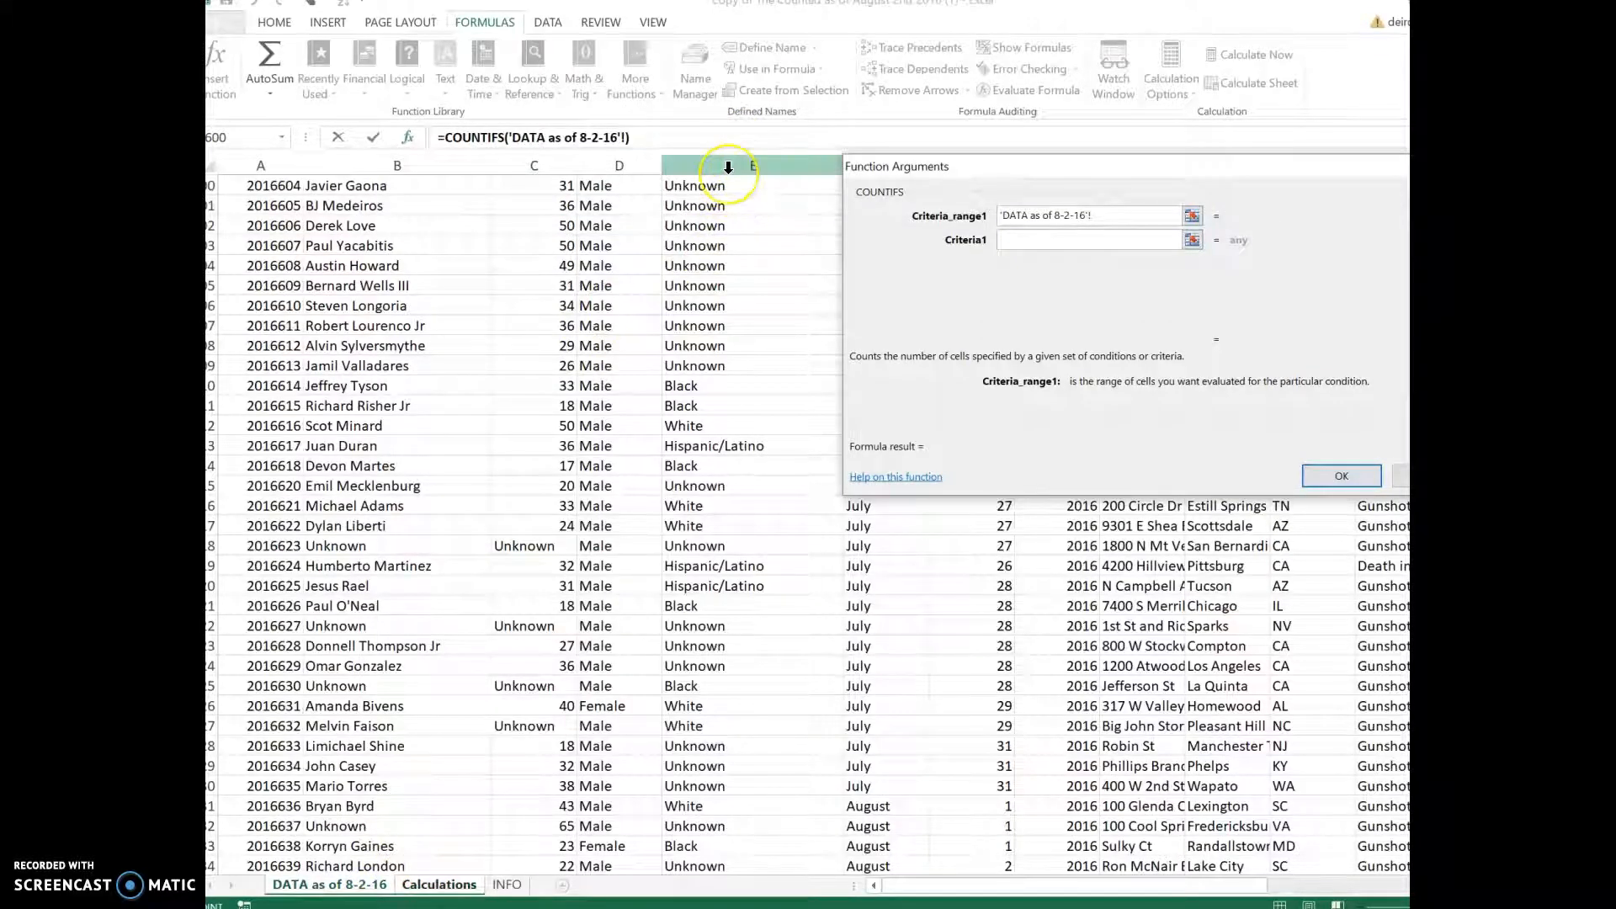
{"action": "left_click", "coordinate": [1062, 244]}
{"action": "type", "text": "White"}
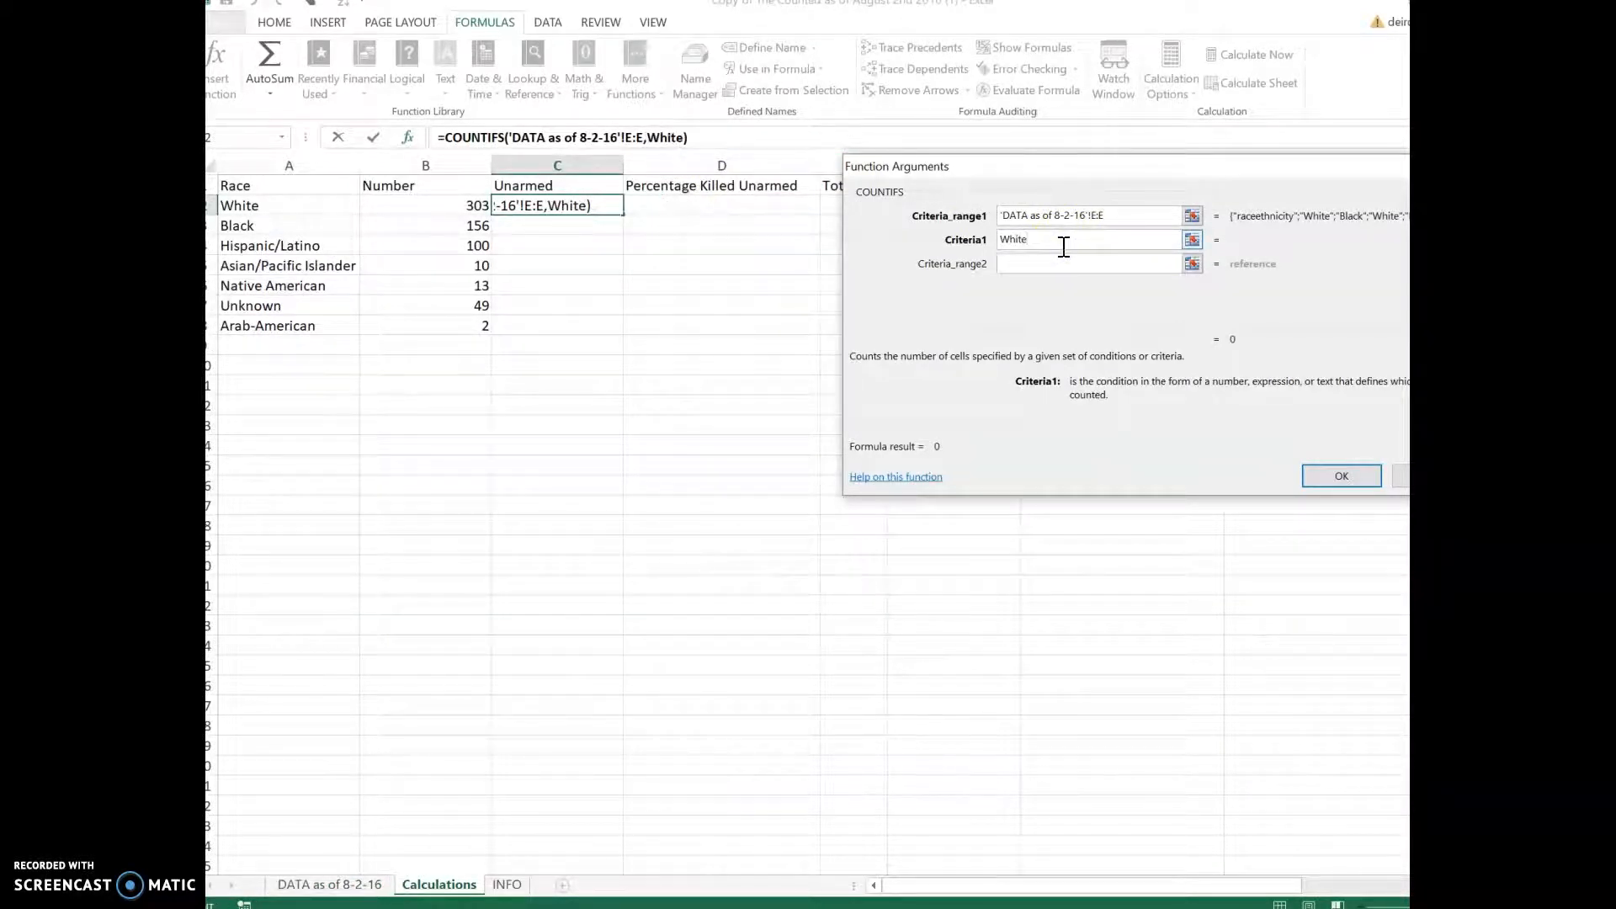
Step: Choose the second criteria range from the data sheet and move to the second criterion
{"action": "left_click", "coordinate": [1044, 265]}
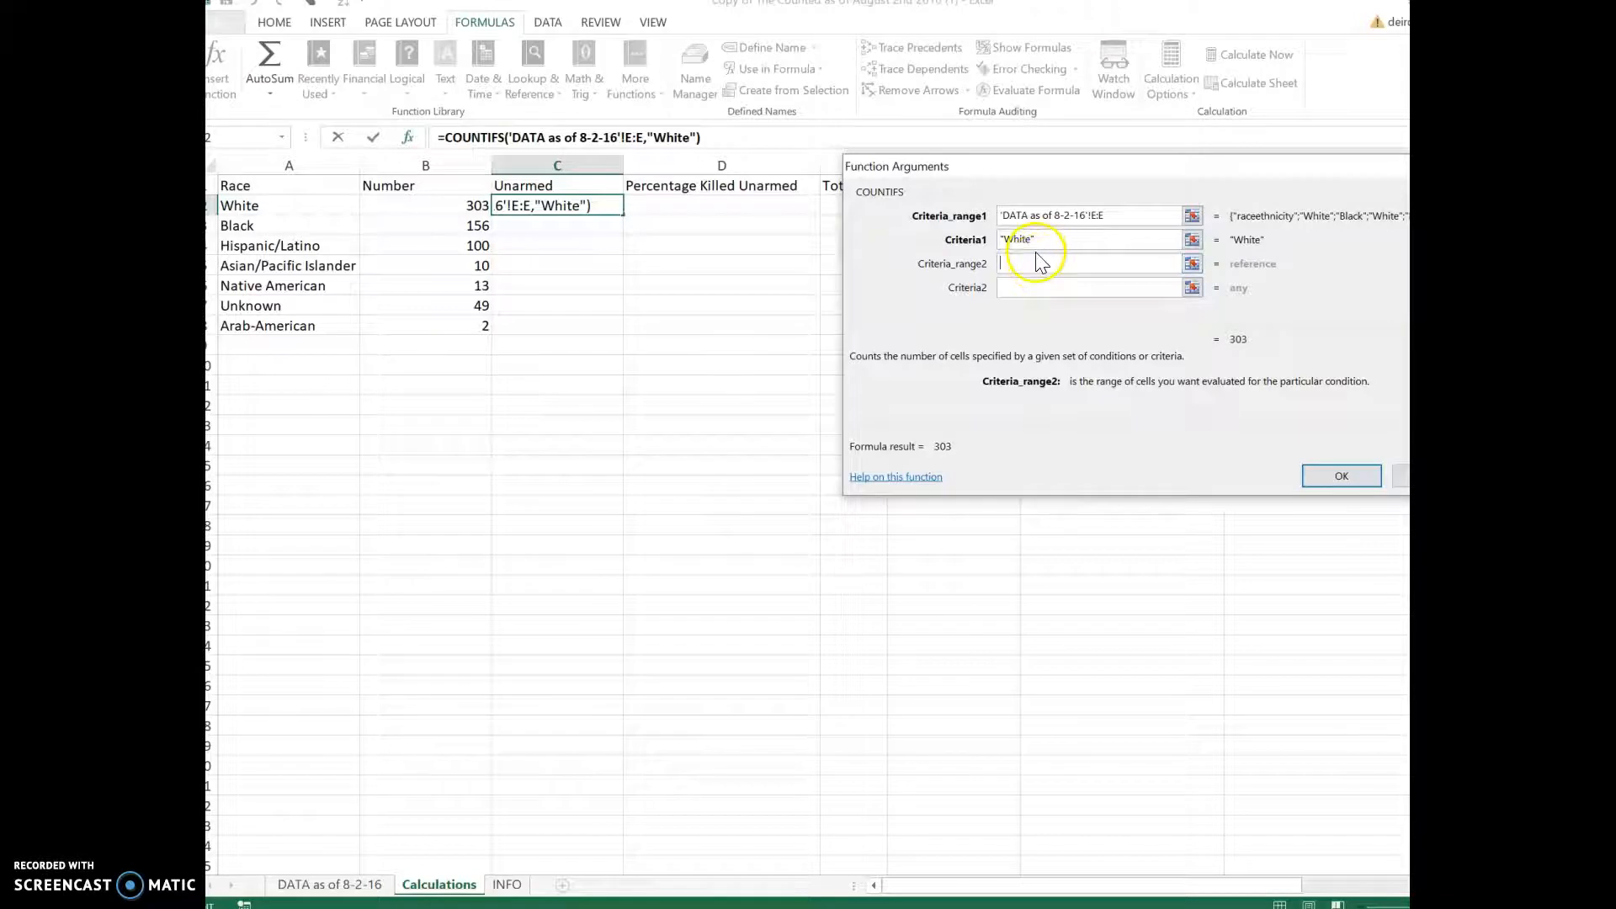
{"action": "left_click", "coordinate": [318, 888]}
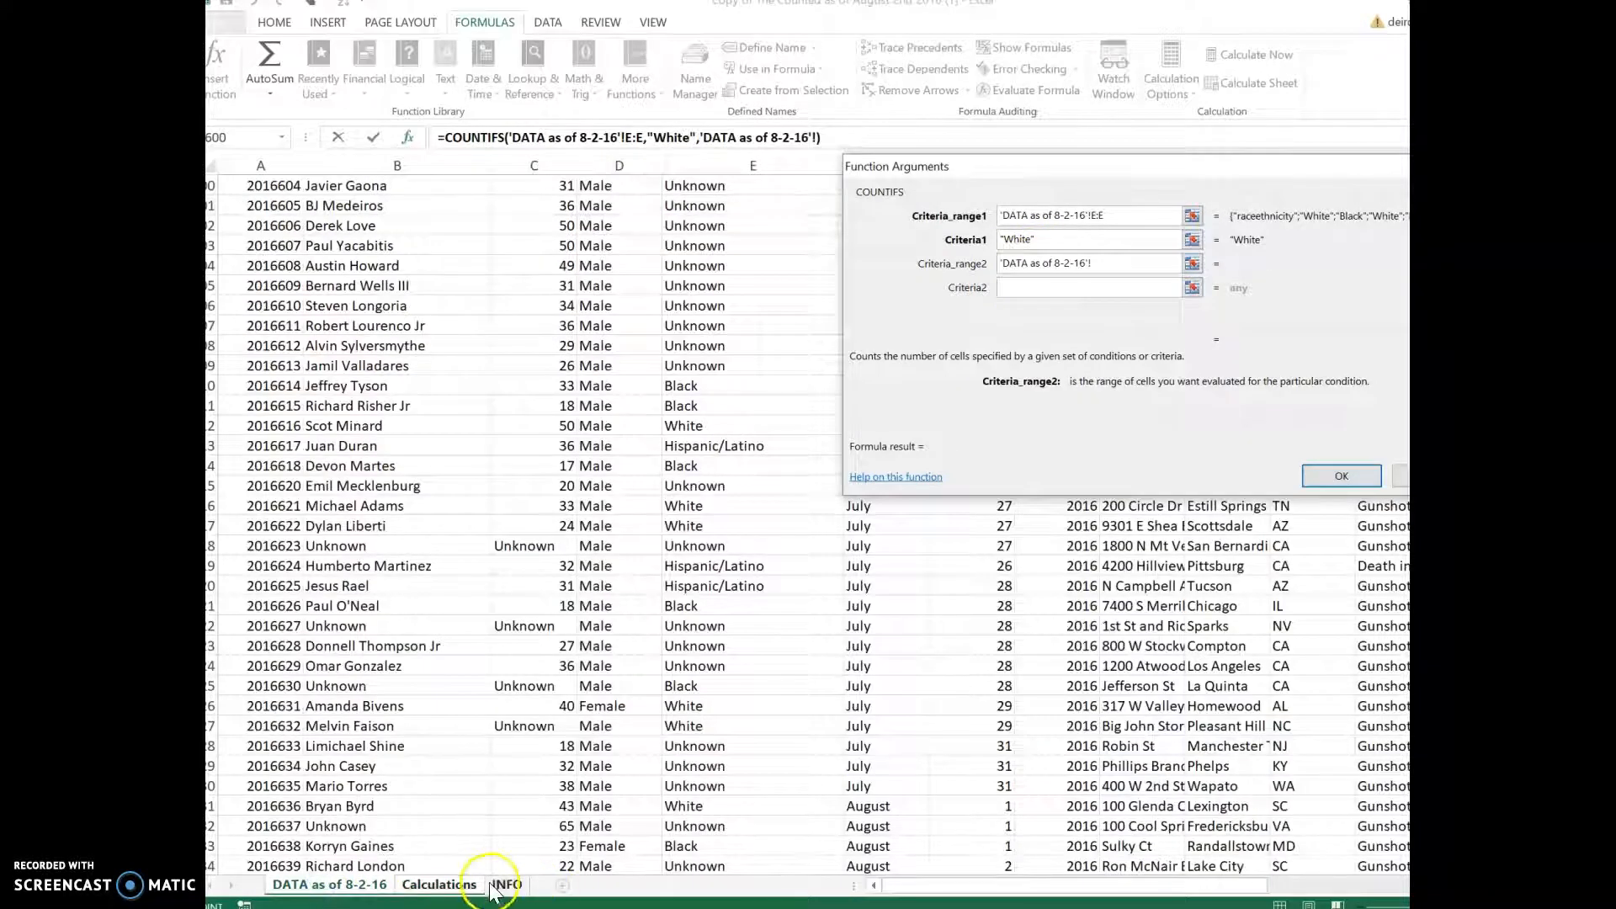
{"action": "left_click_drag", "start_coordinate": [962, 886], "coordinate": [1231, 886]}
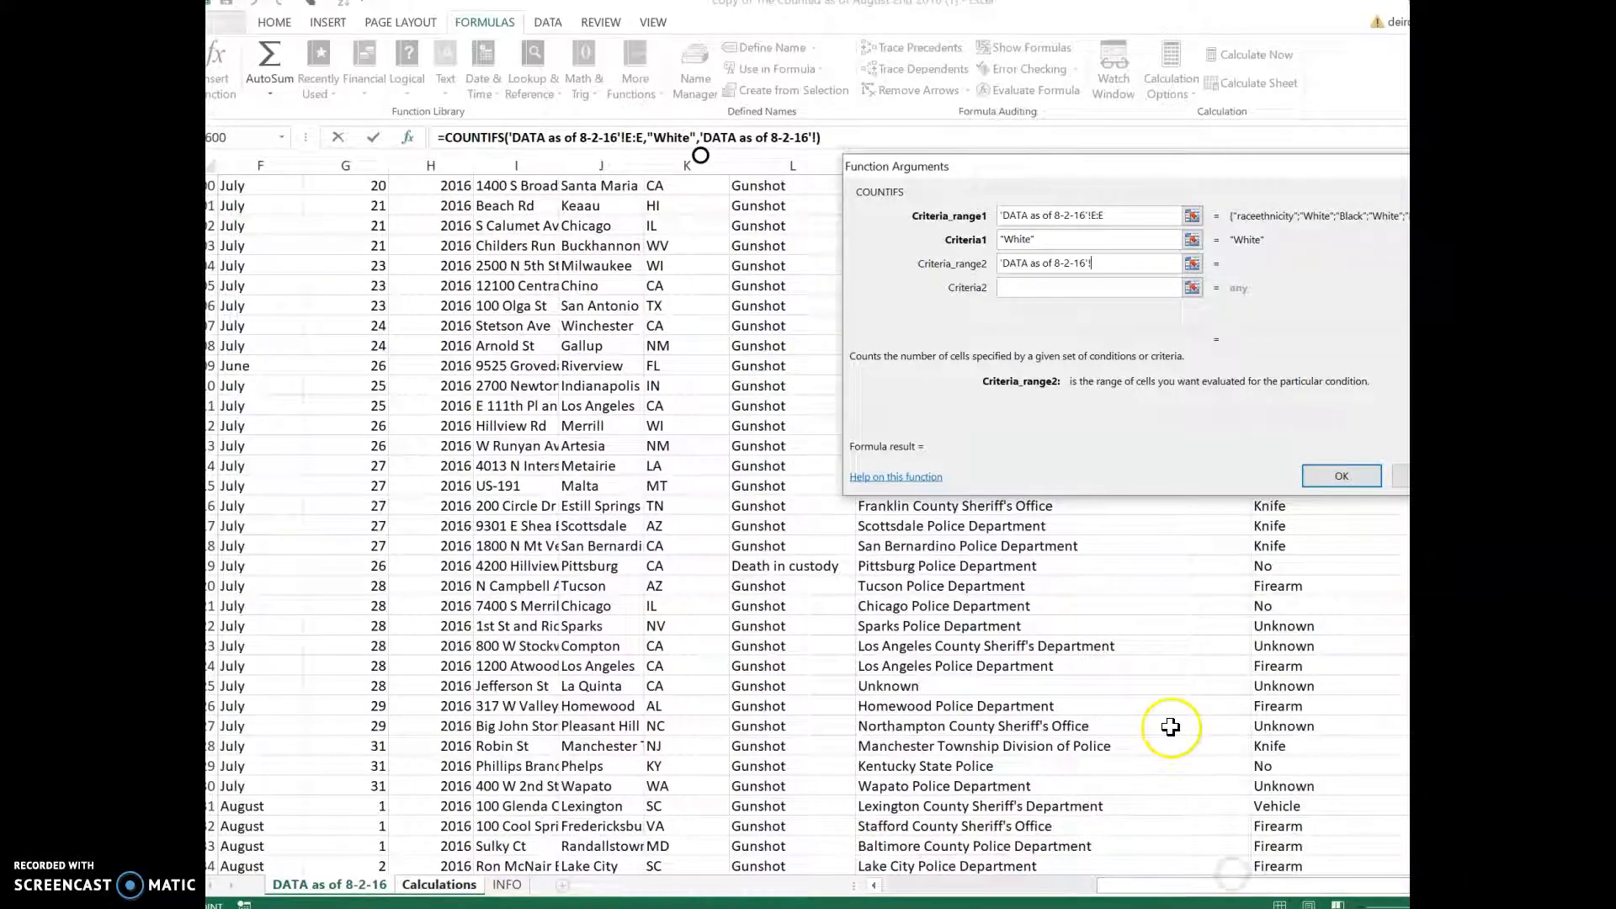
{"action": "left_click_drag", "start_coordinate": [1105, 174], "coordinate": [537, 200]}
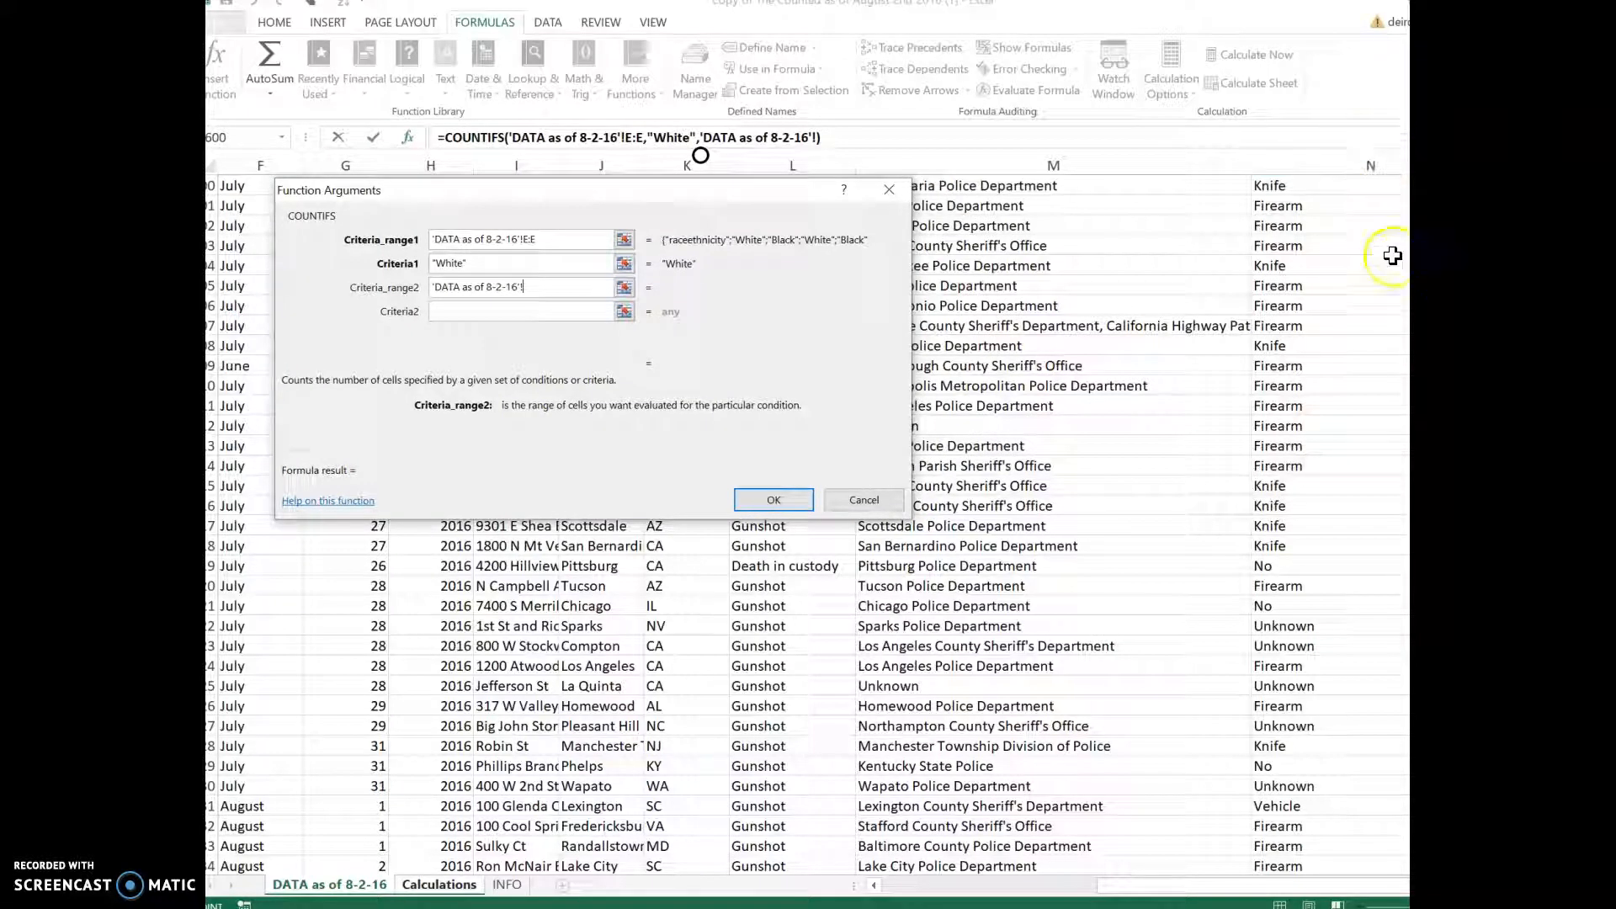
{"action": "scroll", "coordinate": [1396, 526], "scroll_direction": "up", "scroll_amount": 20}
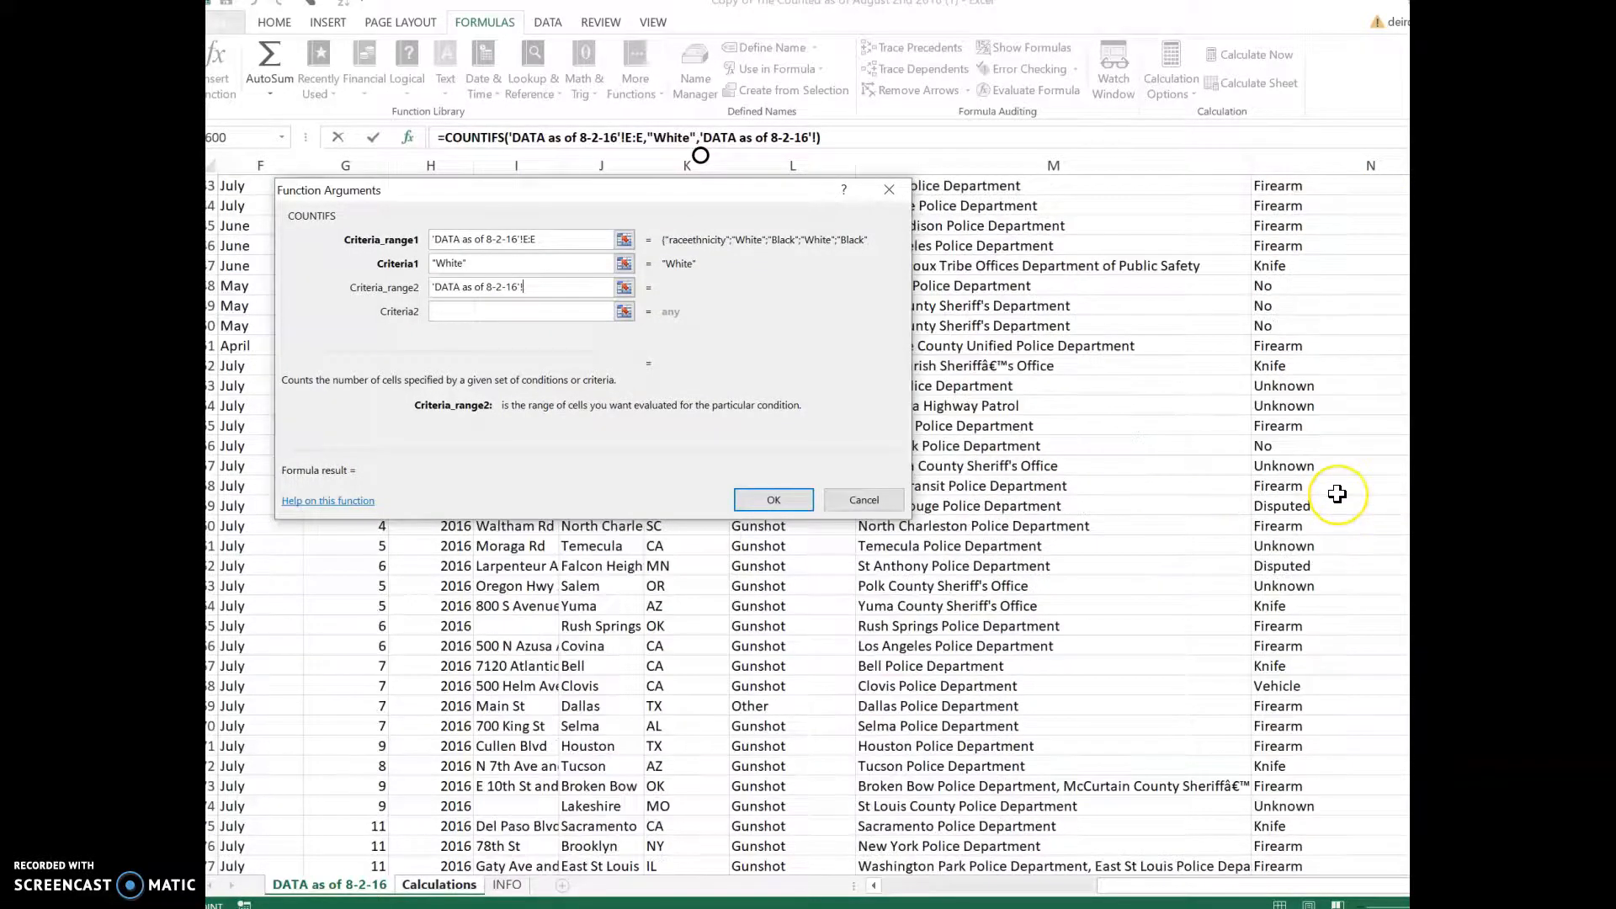
{"action": "scroll", "coordinate": [1338, 494], "scroll_direction": "up", "scroll_amount": 15}
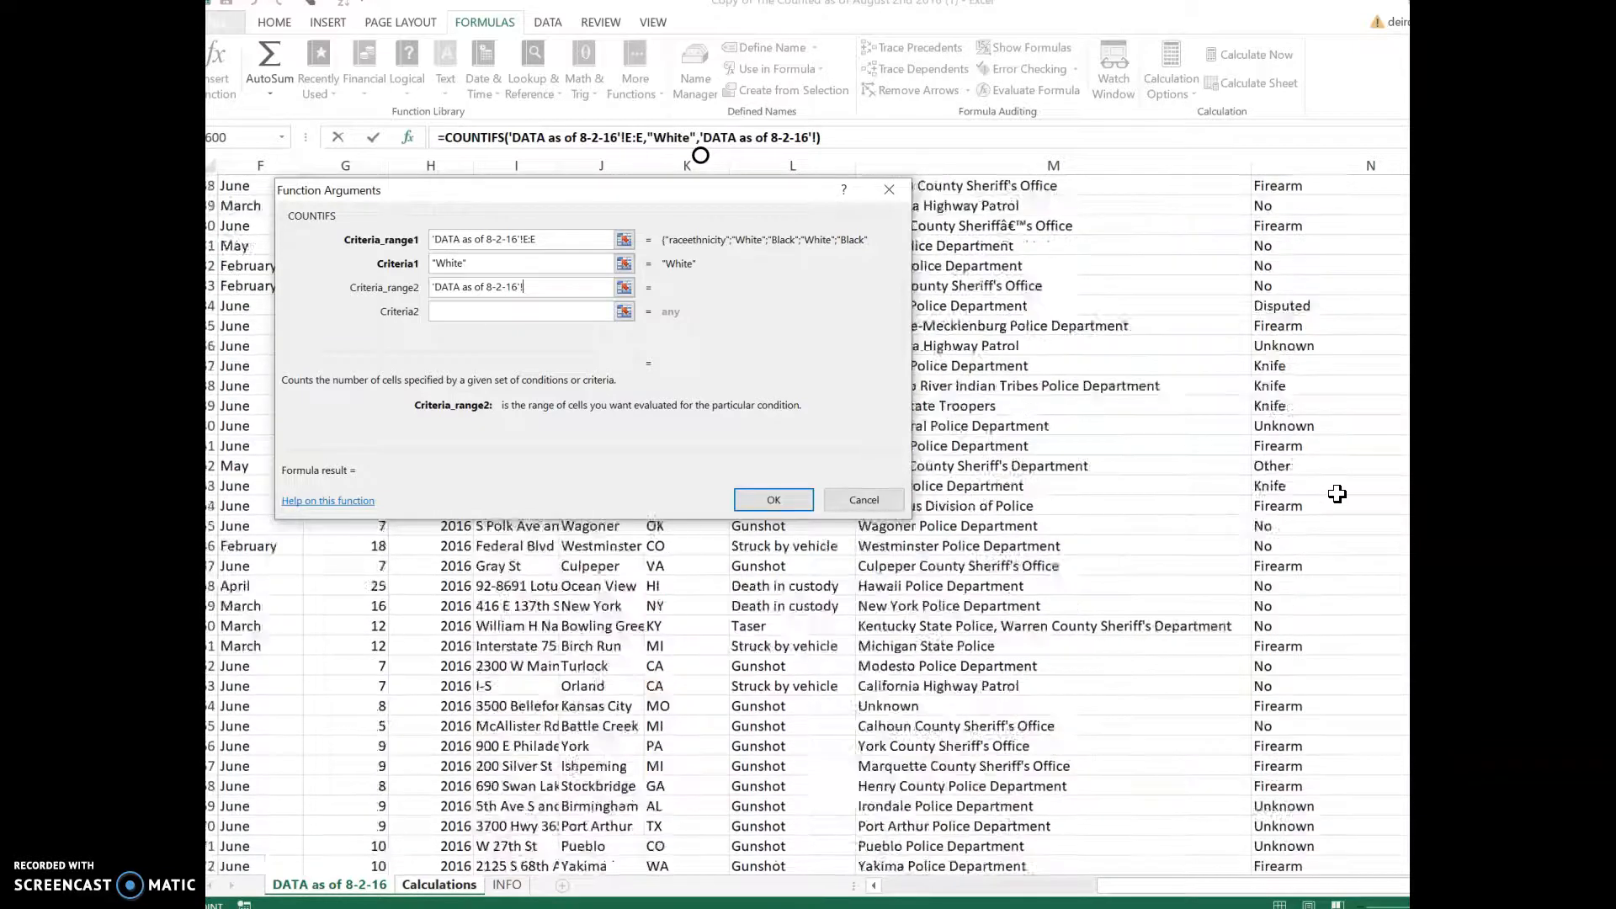
{"action": "scroll", "coordinate": [700, 155], "scroll_direction": "up", "scroll_amount": 10}
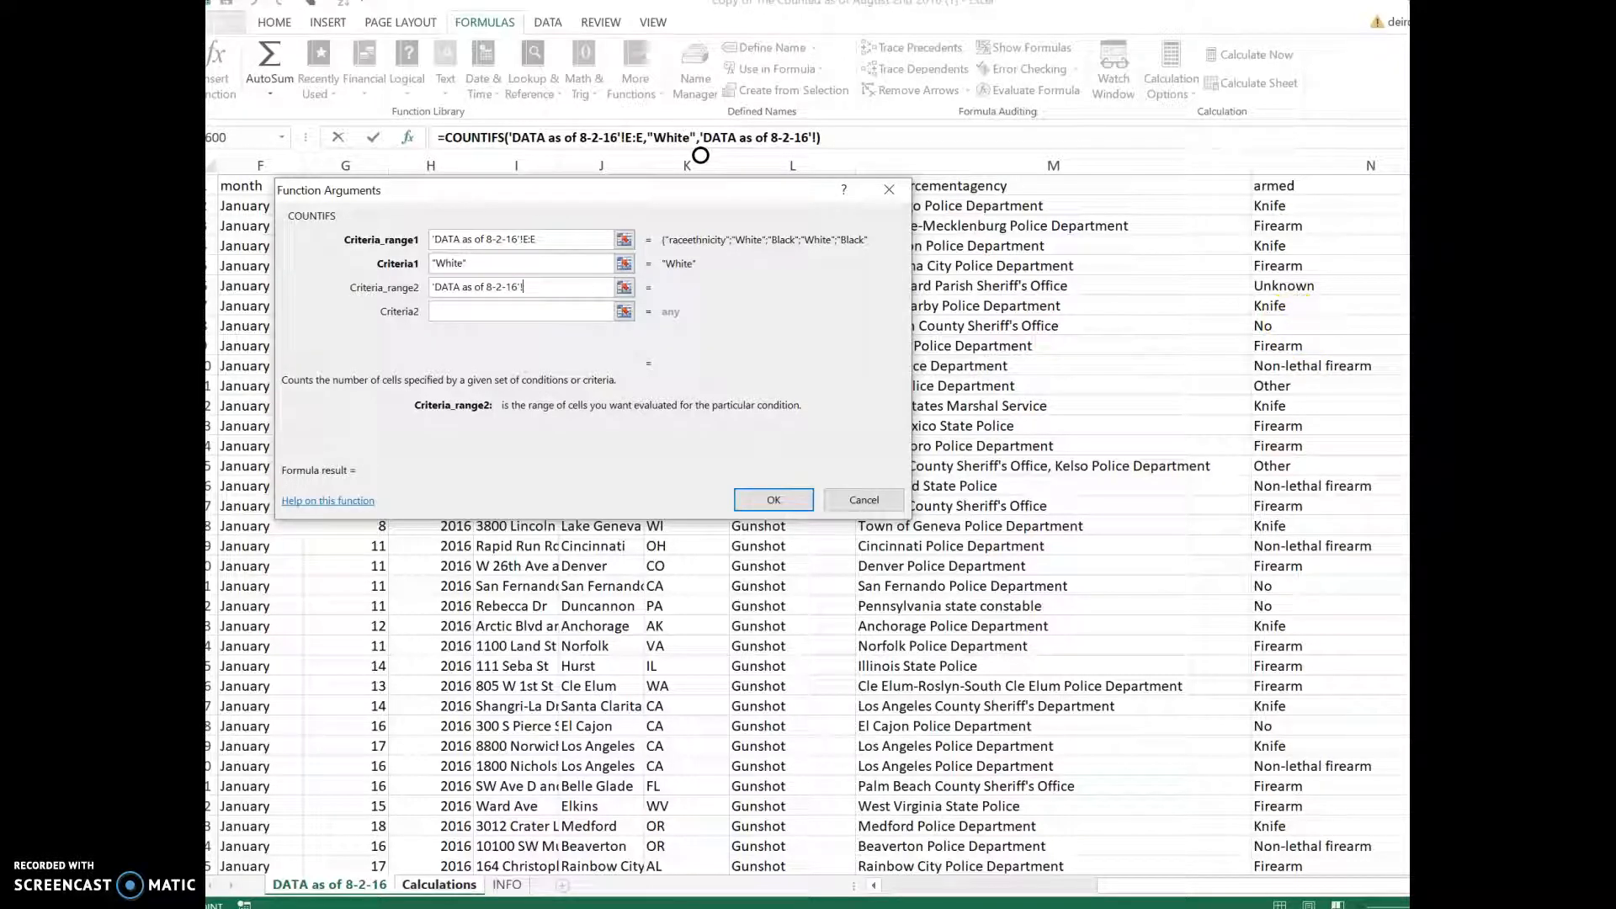
{"action": "left_click", "coordinate": [563, 315]}
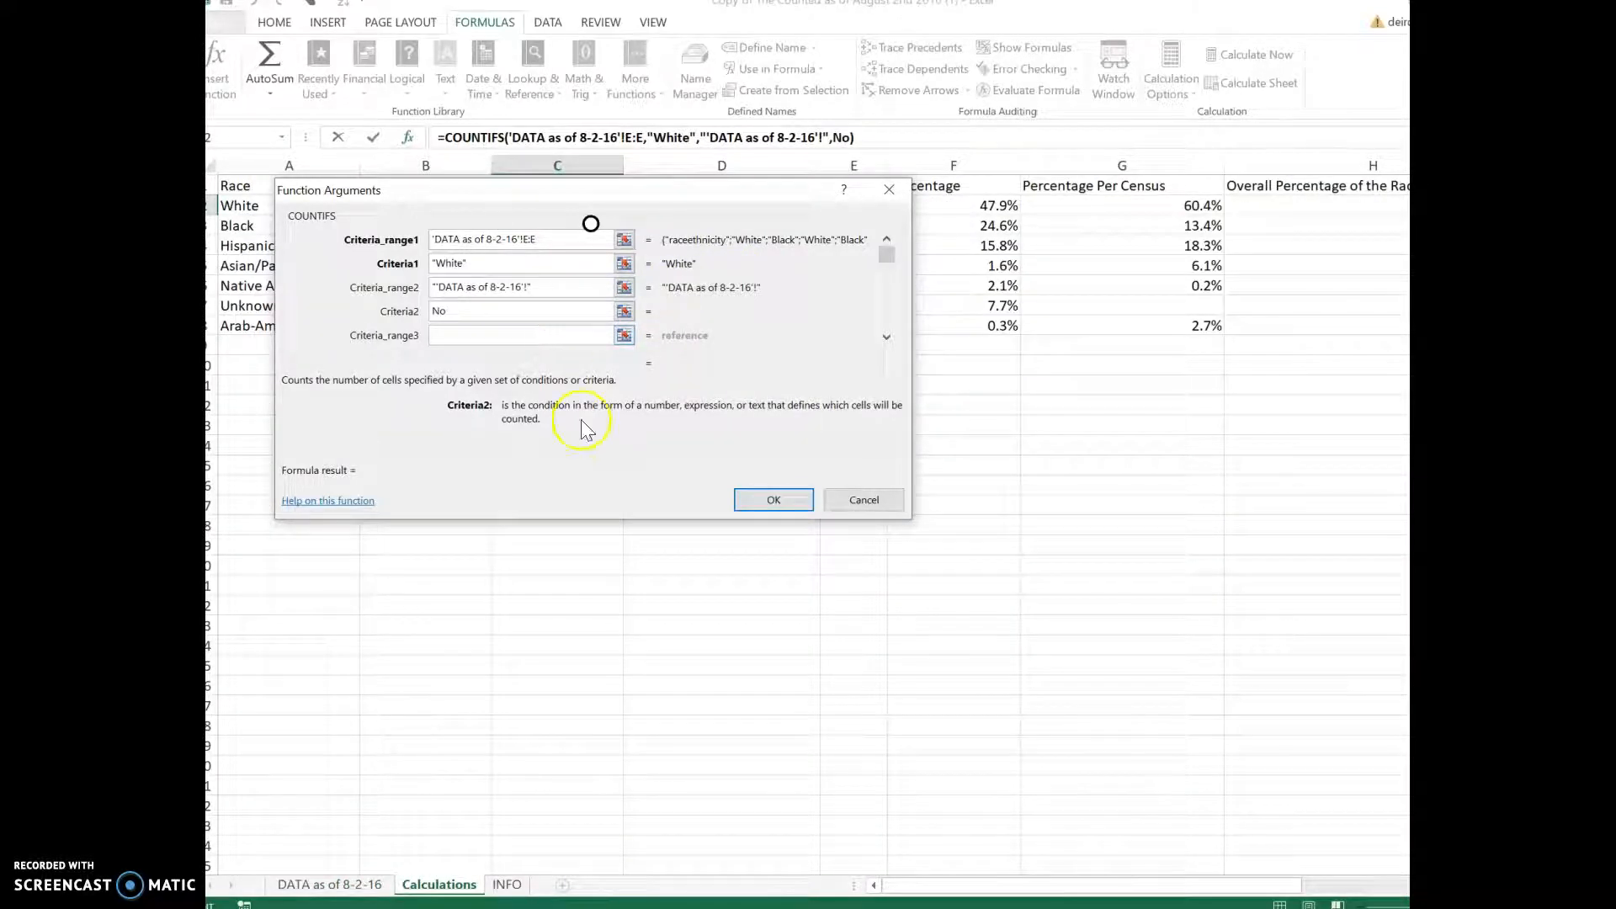
Step: Apply the formula, dismiss the error, cancel the C2 edit and restart Insert Function
{"action": "left_click", "coordinate": [767, 503]}
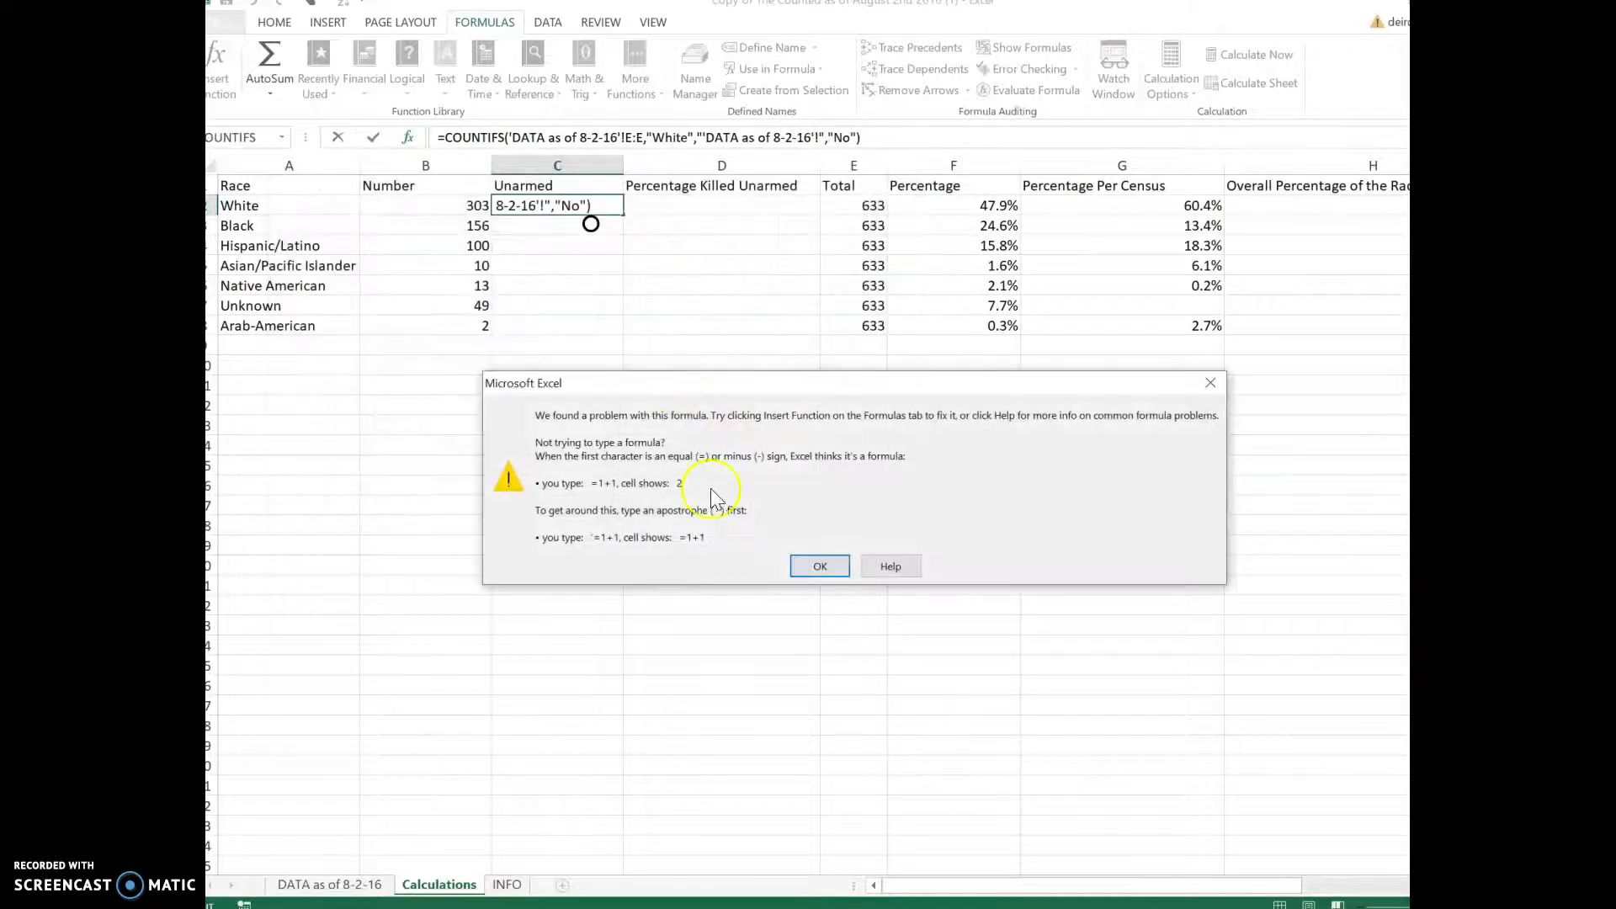
{"action": "left_click", "coordinate": [821, 563]}
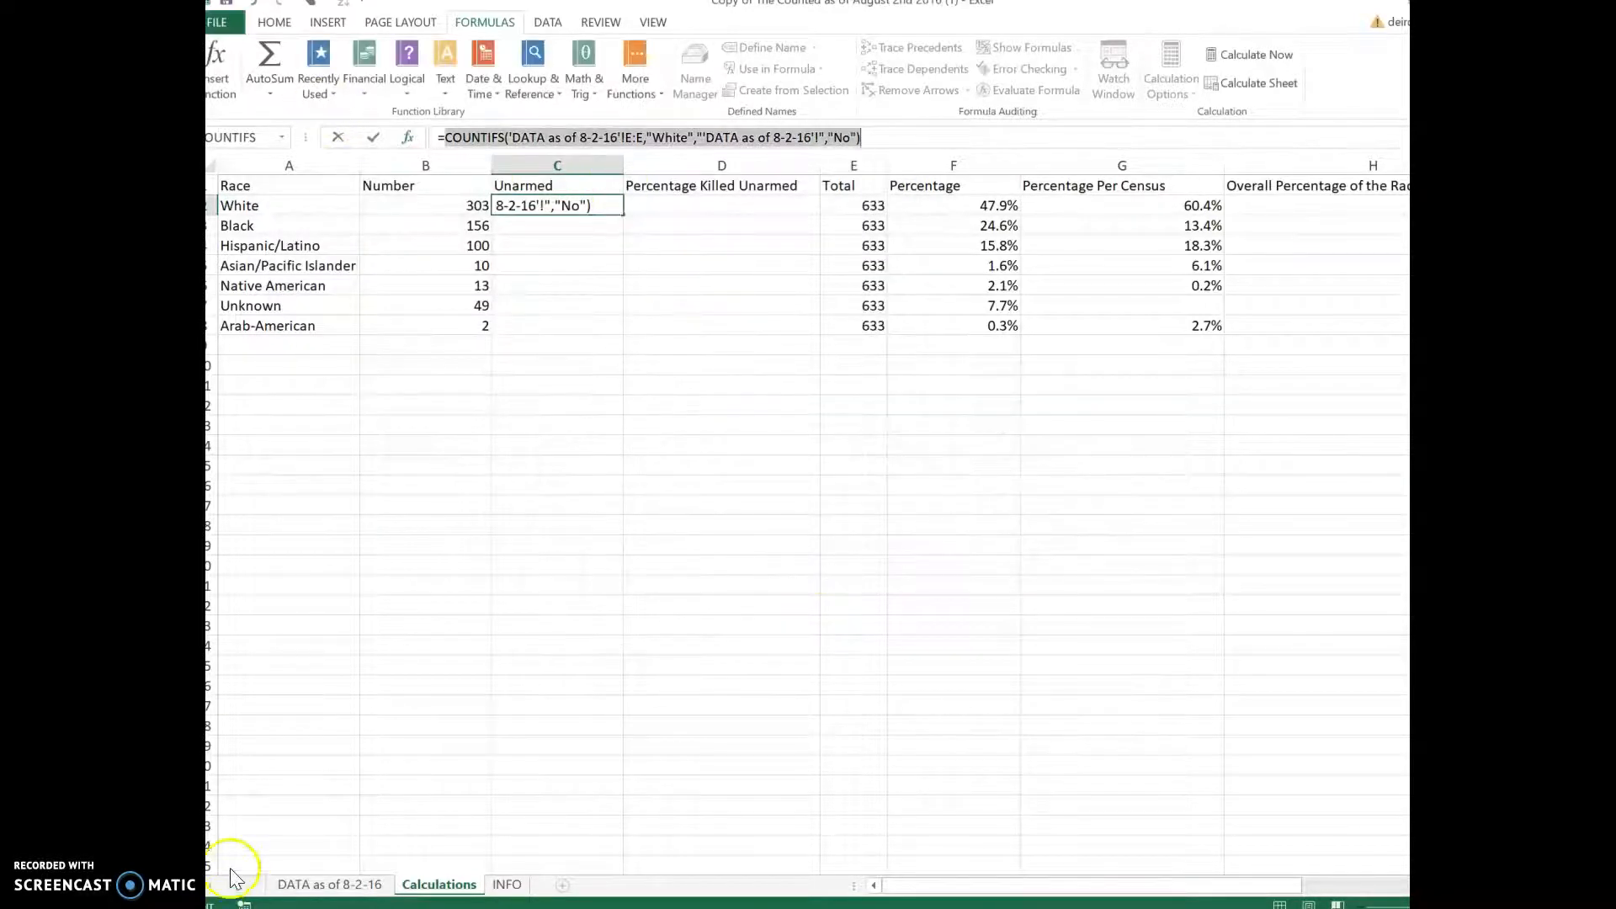
{"action": "key", "text": "Escape"}
{"action": "left_click", "coordinate": [557, 195]}
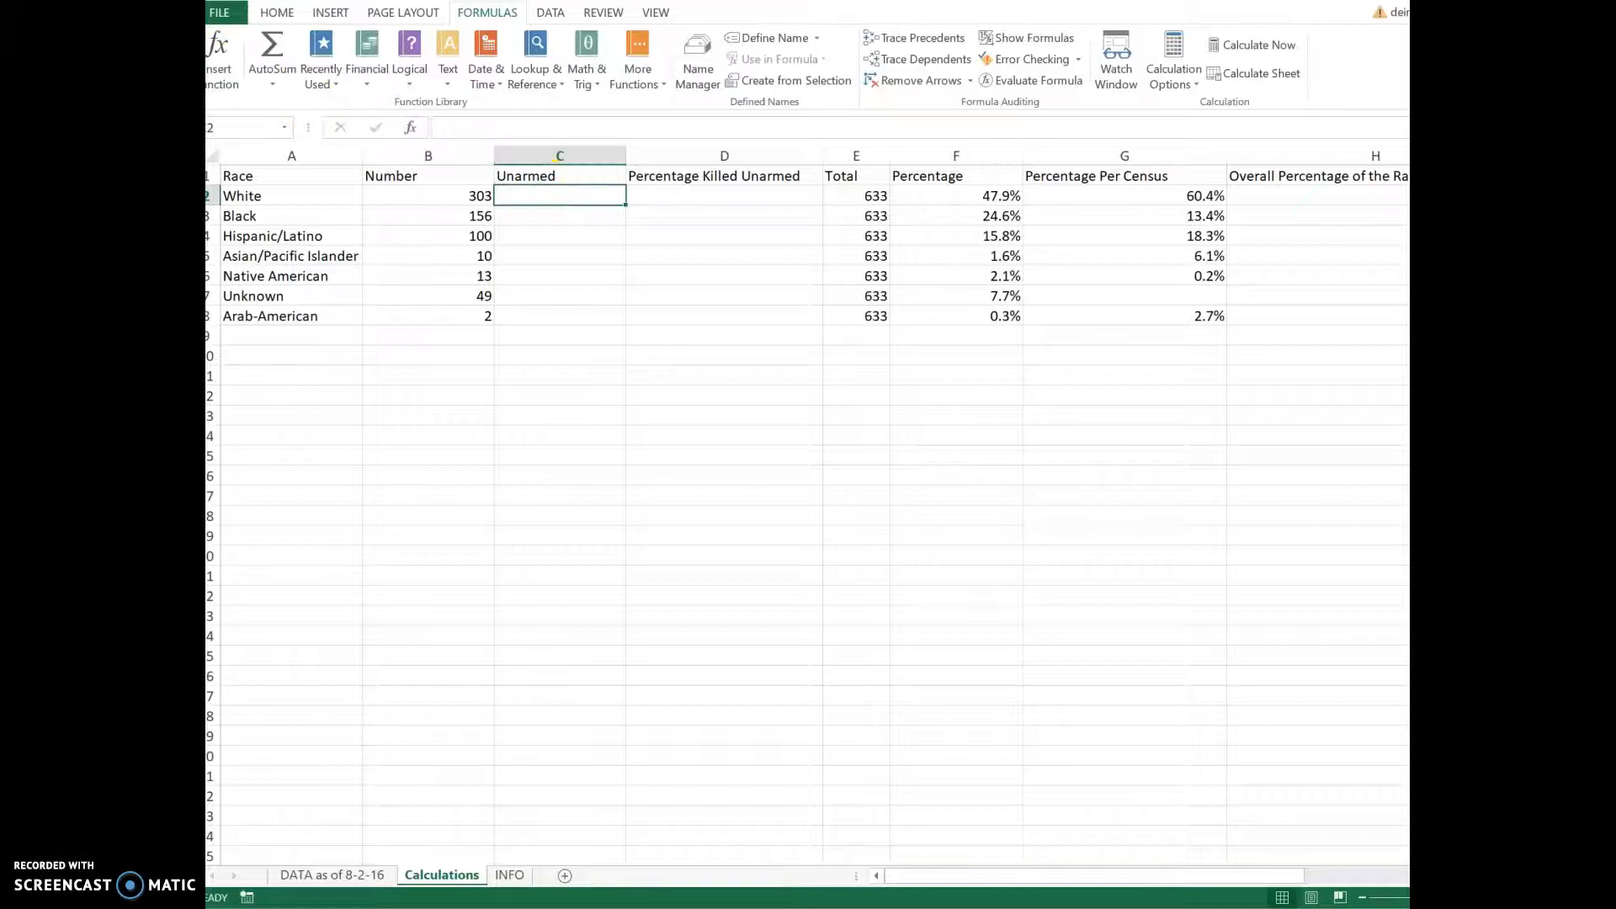
{"action": "left_click", "coordinate": [223, 52]}
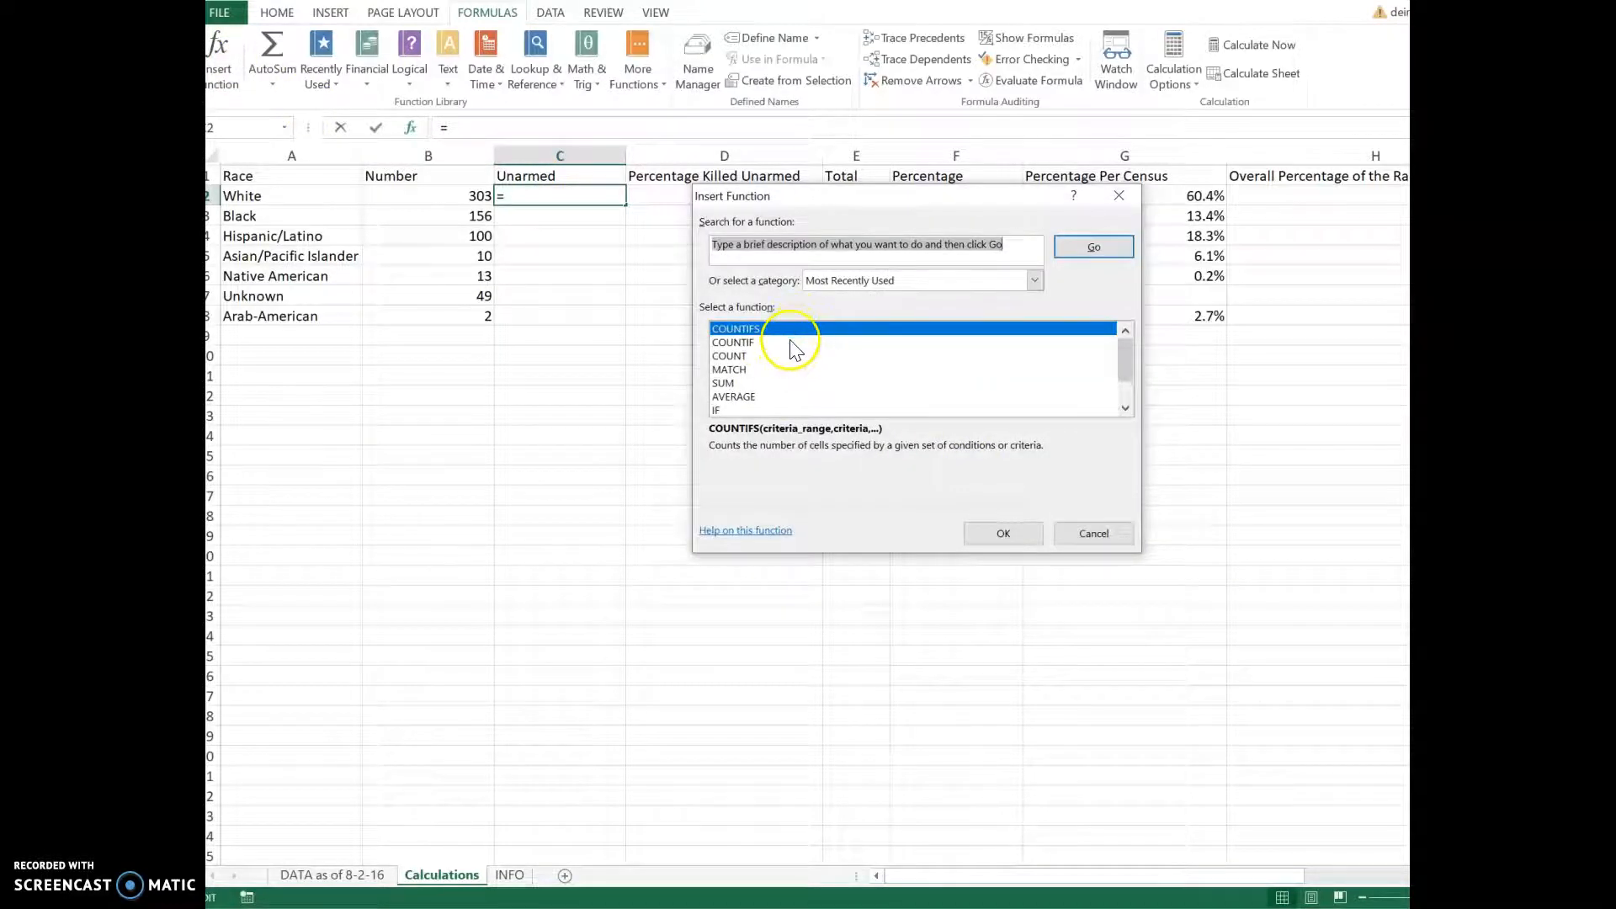
Step: Insert COUNTIFS with range 'DATA as of 8-2-16'!E:E and criterion White
{"action": "left_click", "coordinate": [1003, 533]}
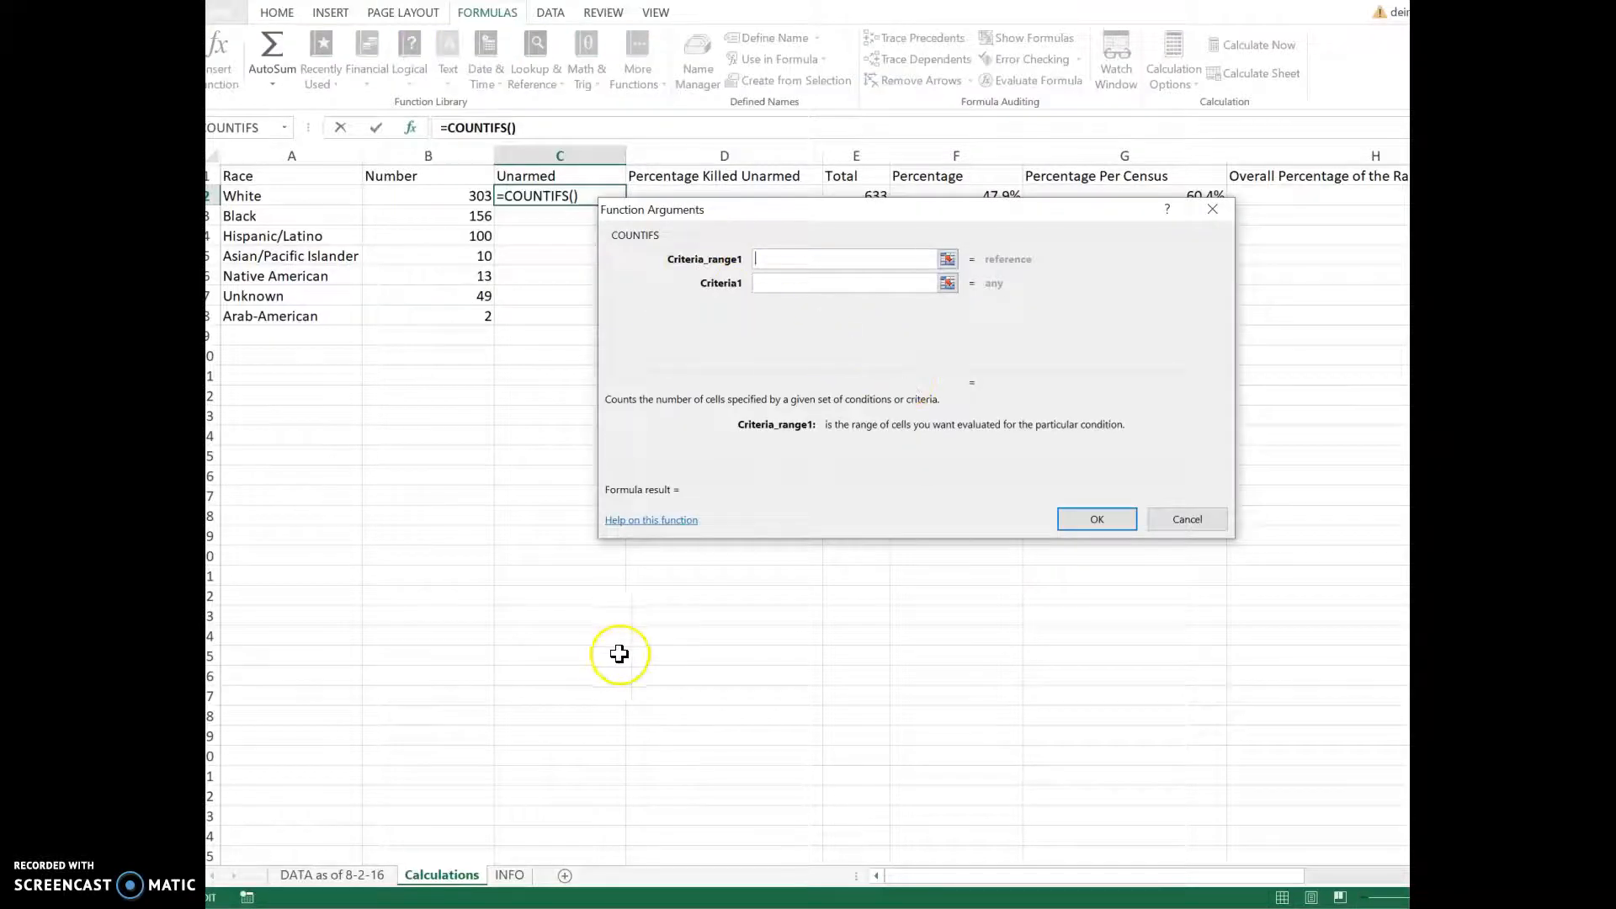
{"action": "left_click", "coordinate": [331, 874]}
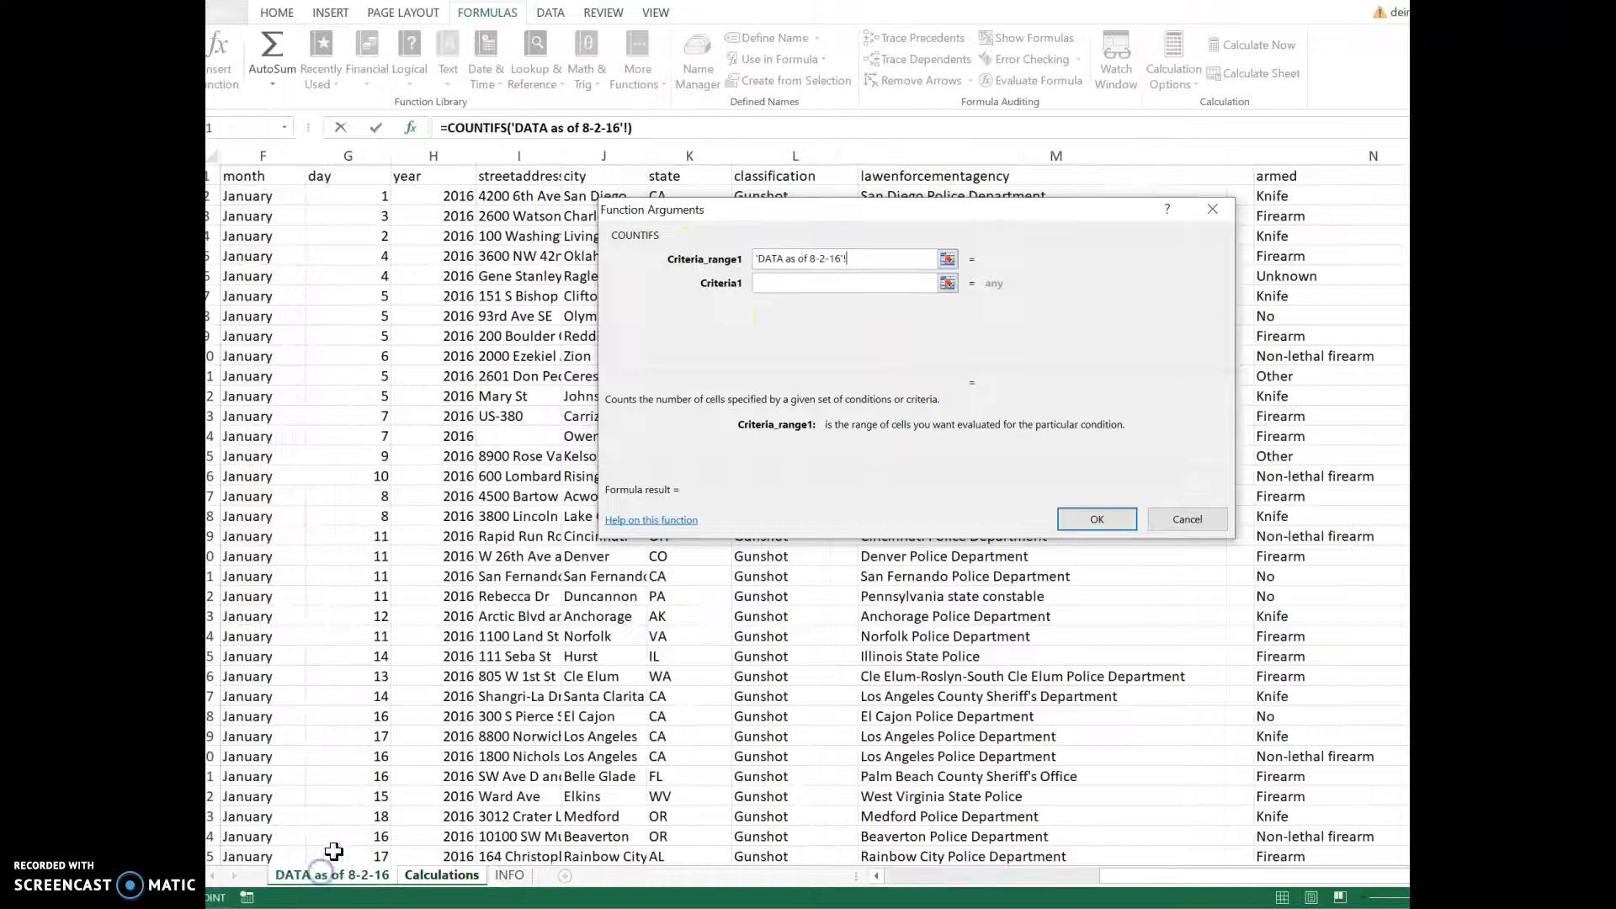
{"action": "left_click_drag", "start_coordinate": [1117, 874], "coordinate": [871, 899]}
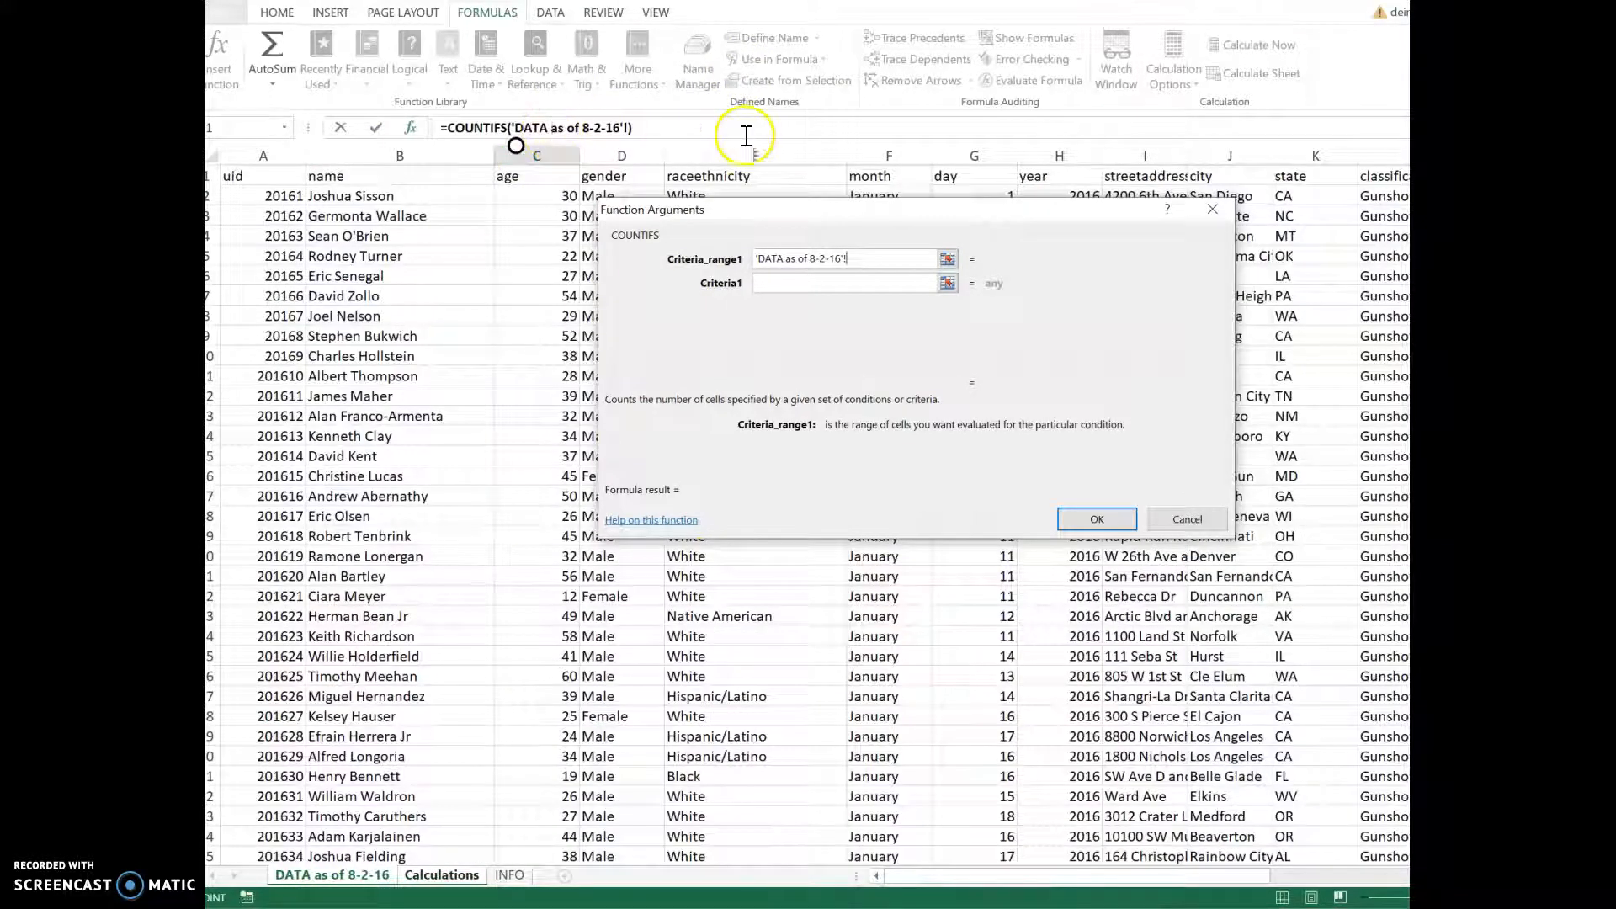
{"action": "left_click", "coordinate": [761, 157]}
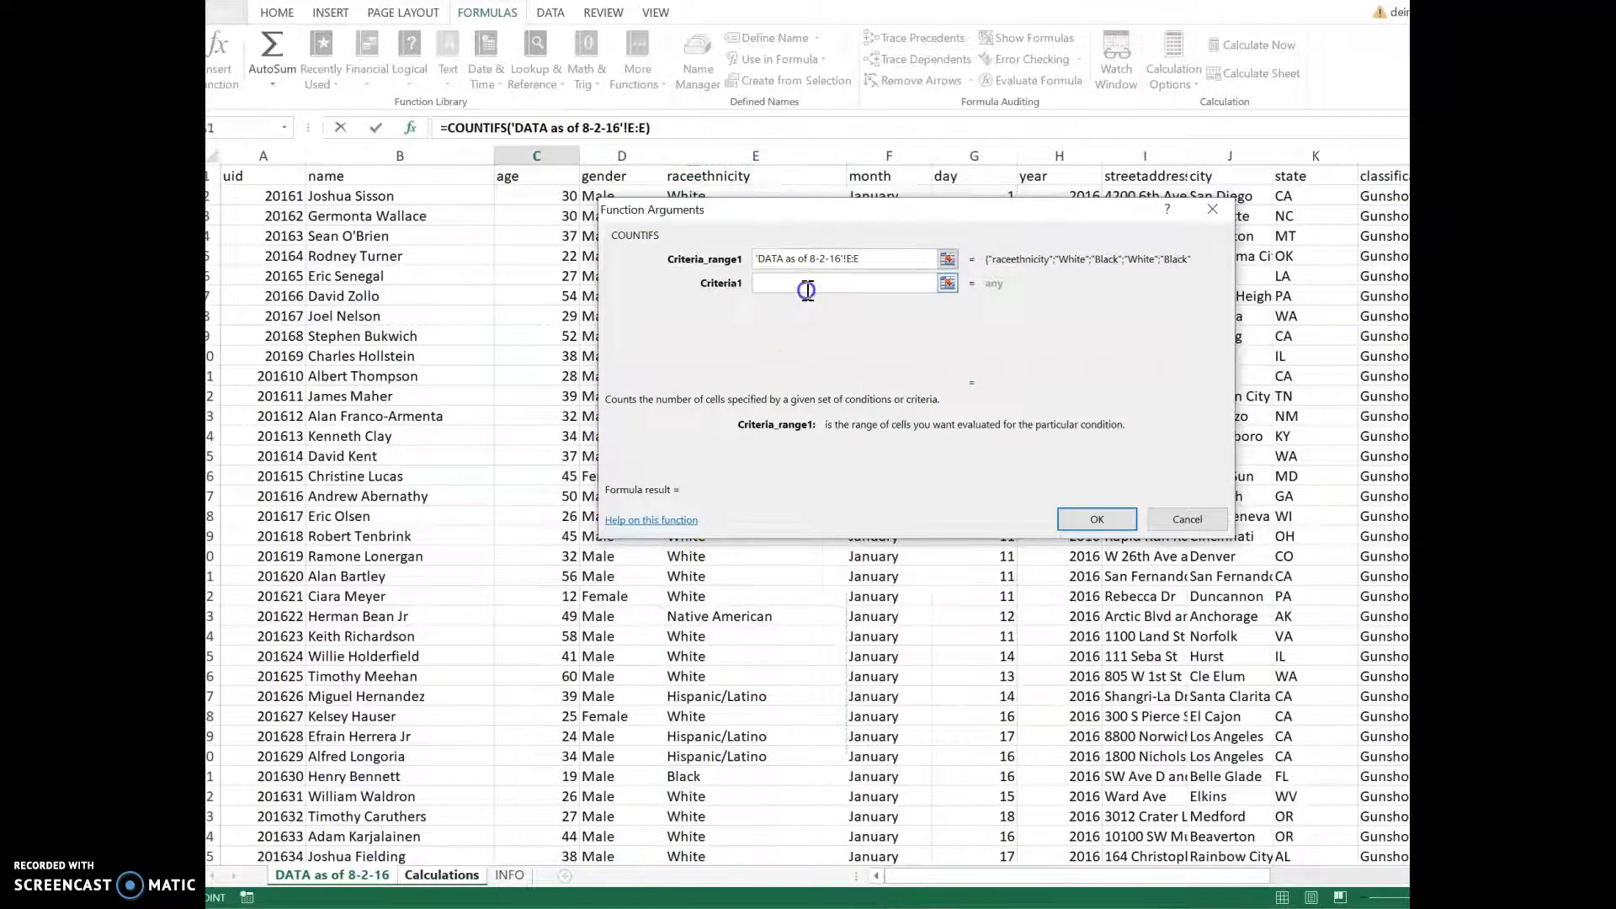
{"action": "left_click", "coordinate": [803, 284]}
{"action": "type", "text": "Qhite"}
{"action": "key", "text": "BackSpace"}
{"action": "key", "text": "BackSpace"}
{"action": "key", "text": "BackSpace"}
{"action": "key", "text": "BackSpace"}
{"action": "key", "text": "BackSpace"}
{"action": "type", "text": "White"}
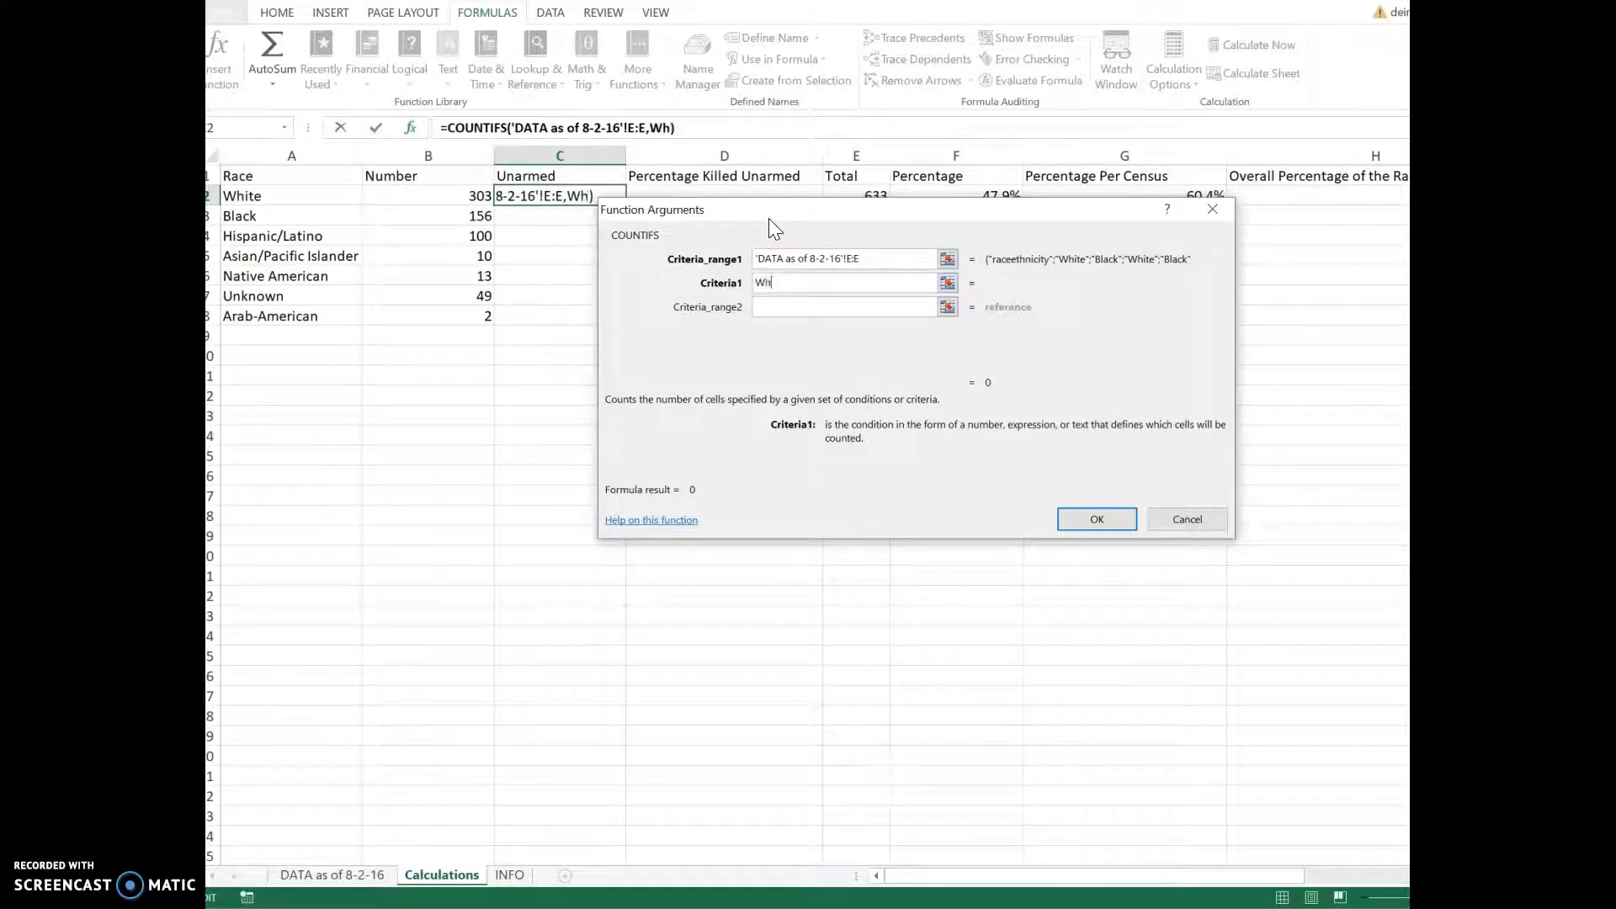
Step: Add armed column N with No, hit the too-few-arguments error, and delete the broken formula
{"action": "left_click", "coordinate": [348, 880]}
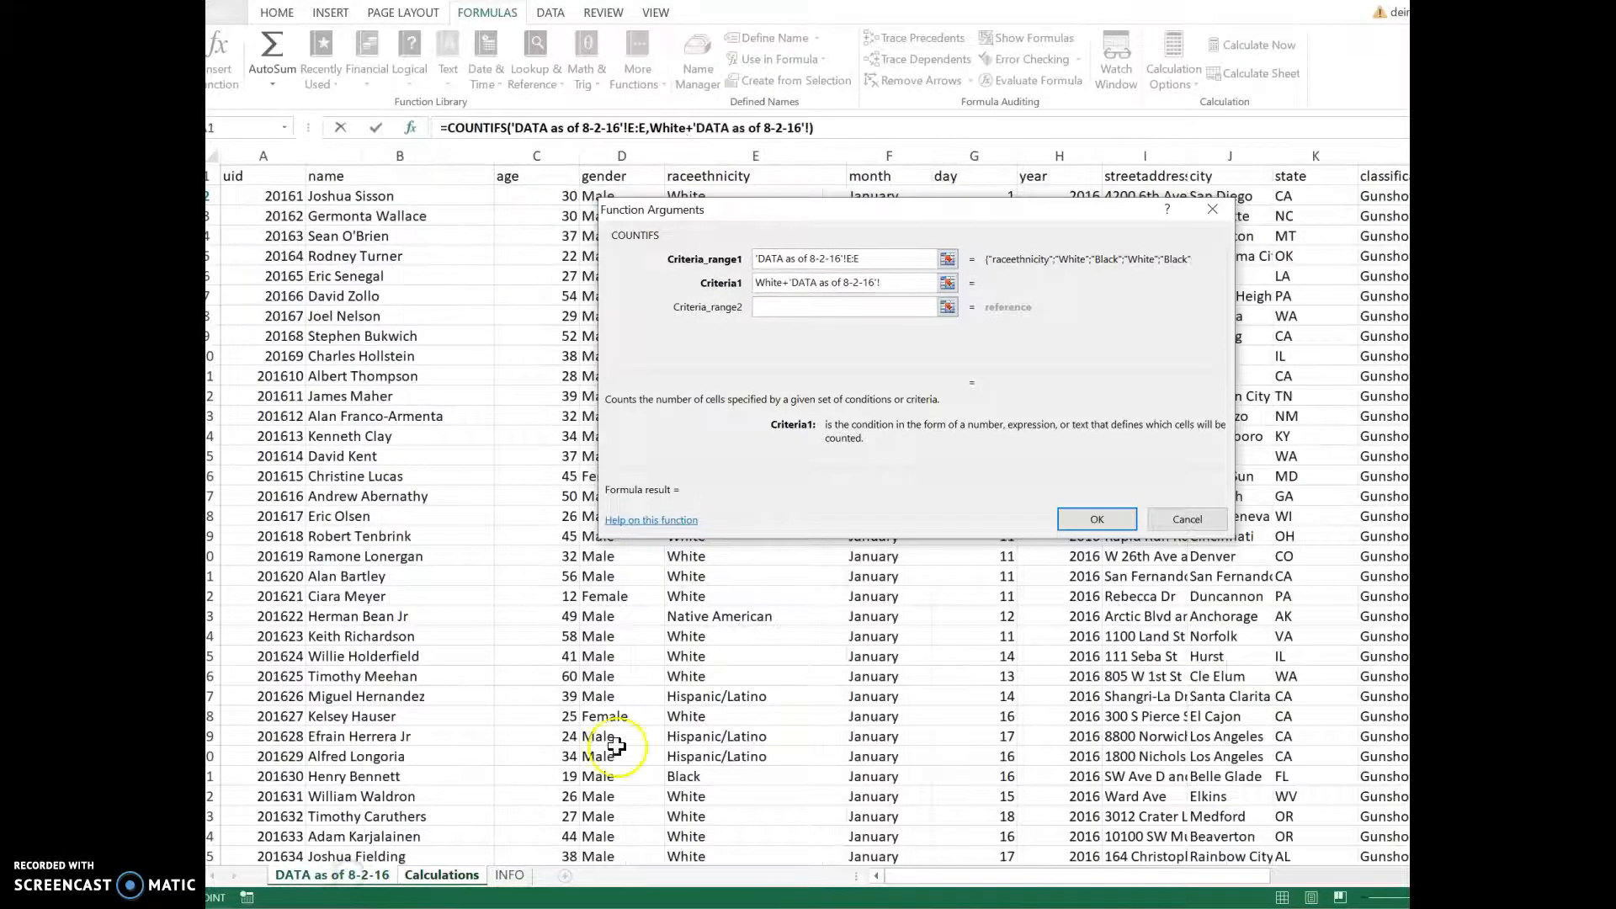
{"action": "left_click_drag", "start_coordinate": [919, 873], "coordinate": [1383, 903]}
{"action": "left_click", "coordinate": [1349, 156]}
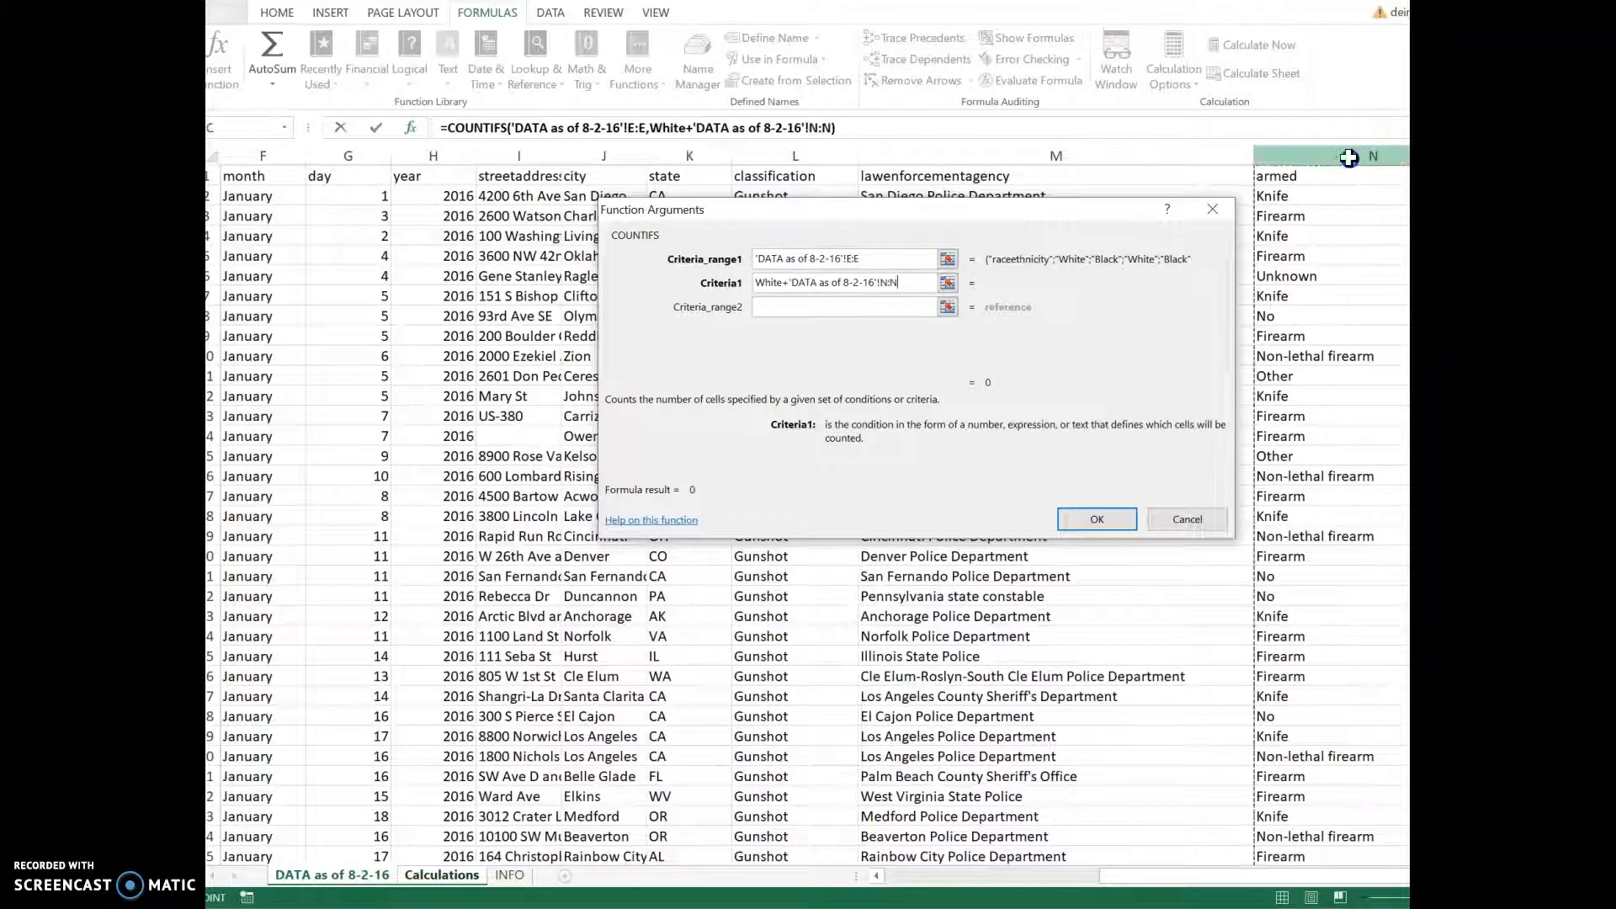
{"action": "left_click", "coordinate": [858, 307]}
{"action": "type", "text": "No"}
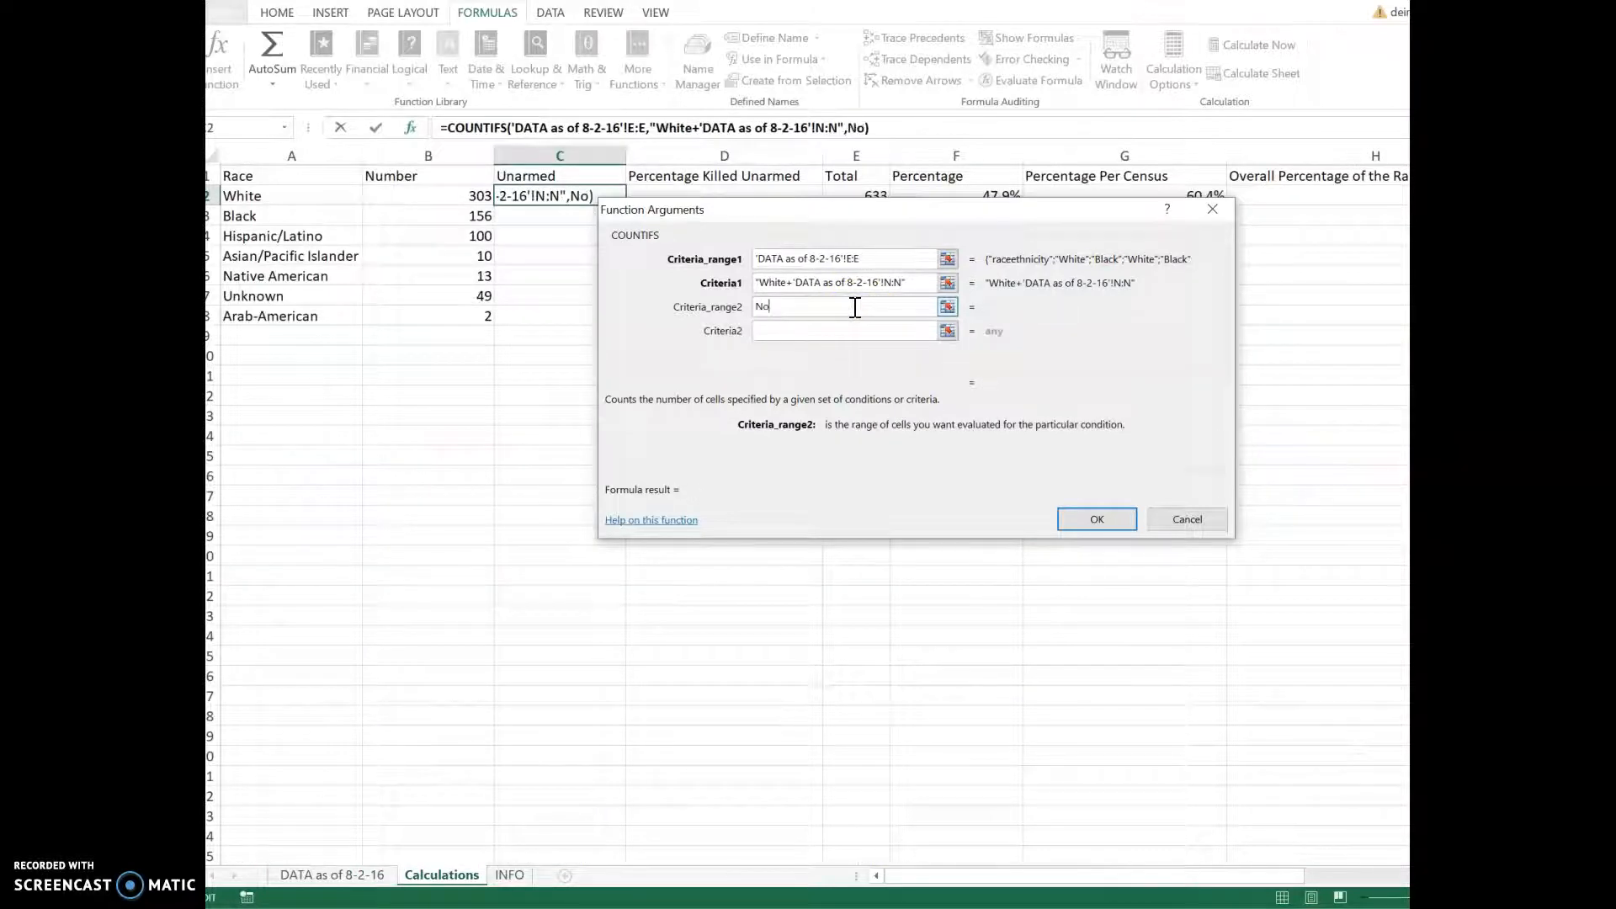
{"action": "left_click", "coordinate": [1096, 516]}
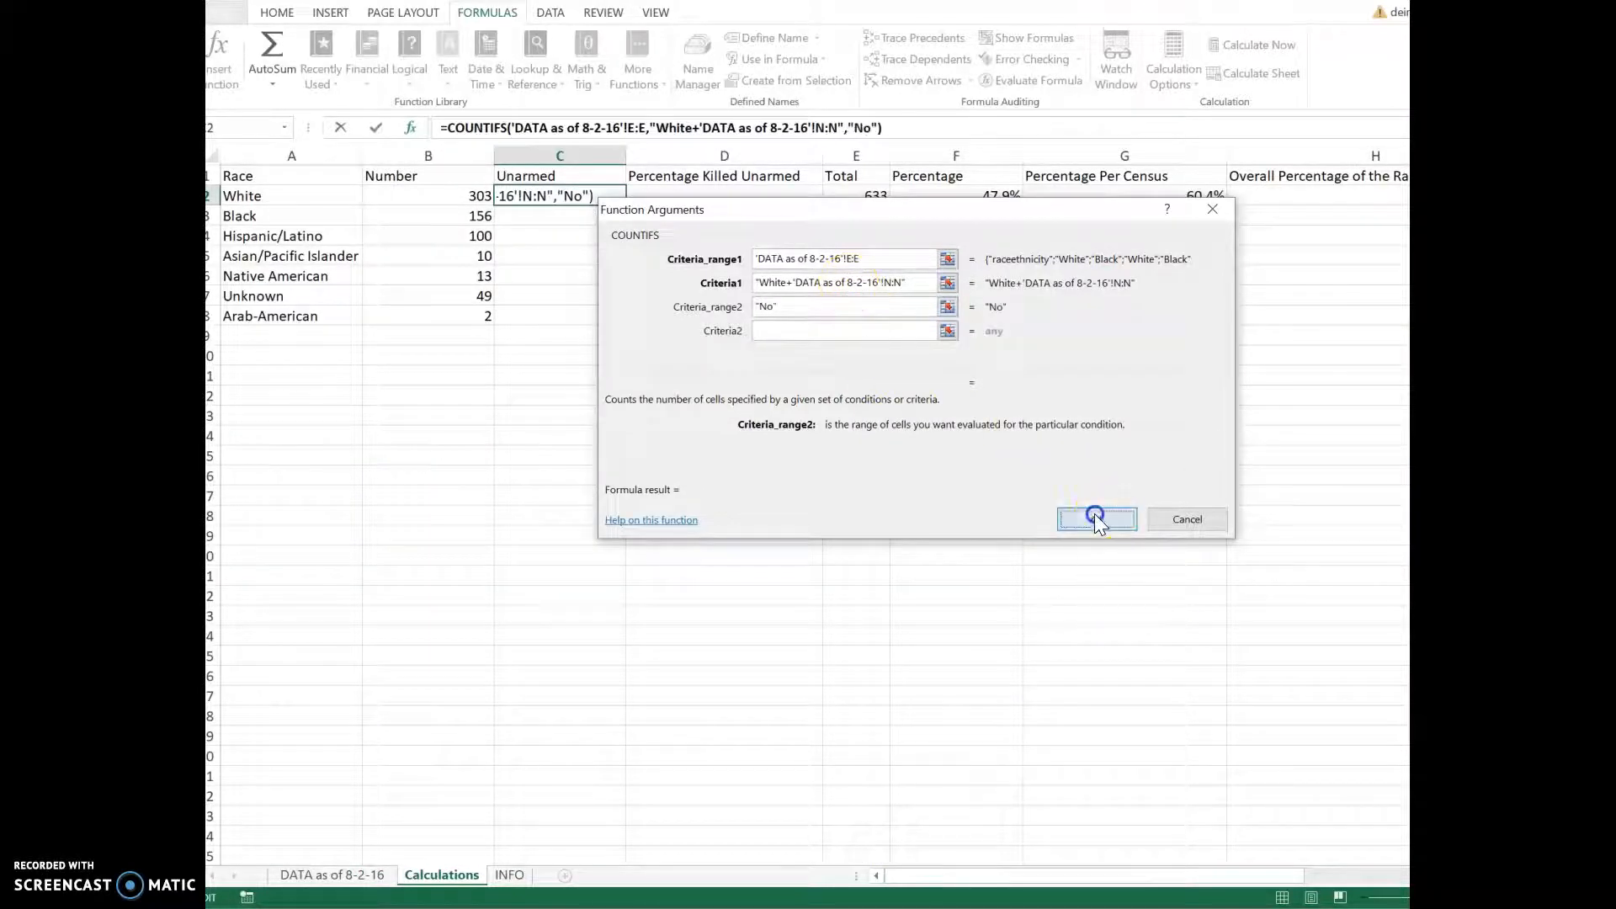
{"action": "left_click", "coordinate": [872, 515]}
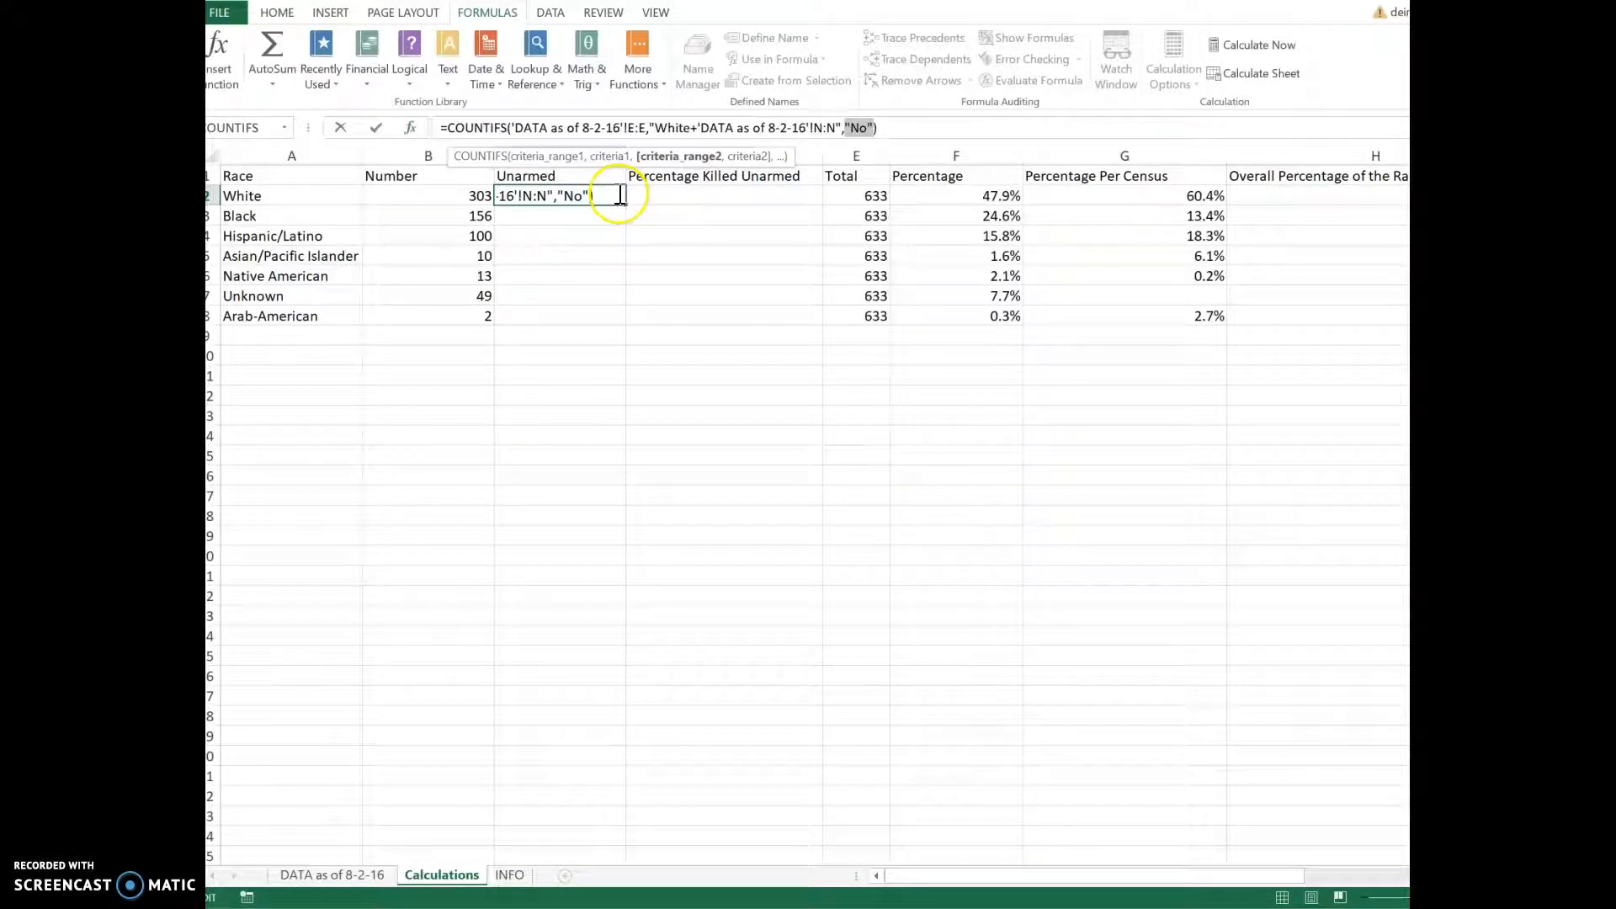
{"action": "left_click", "coordinate": [589, 194]}
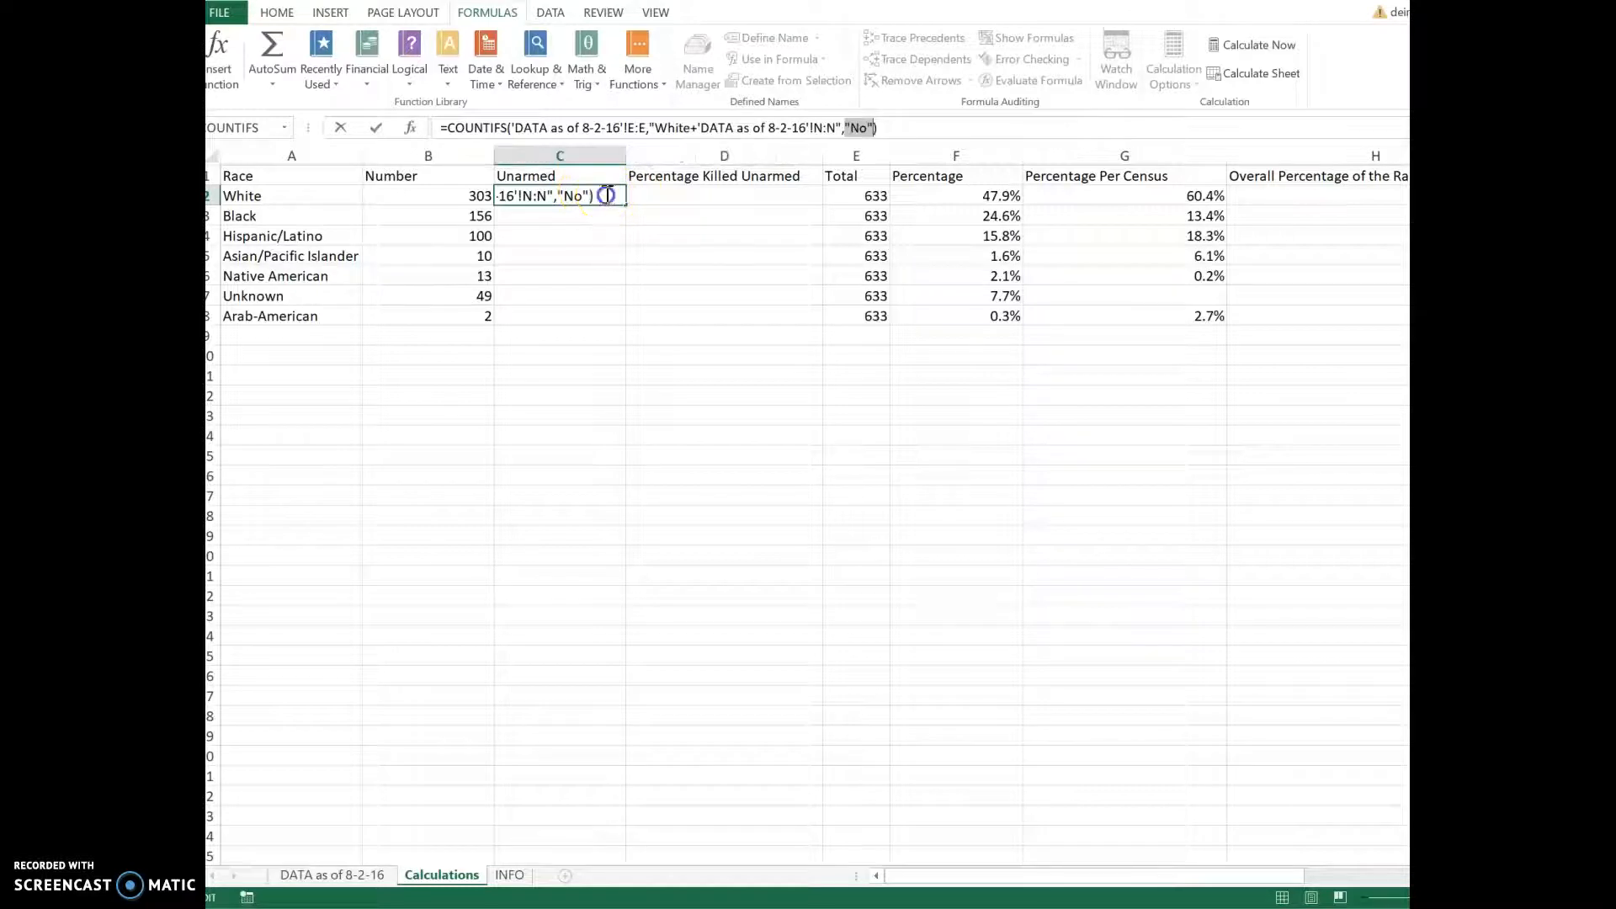
{"action": "left_click_drag", "start_coordinate": [614, 192], "coordinate": [440, 191]}
{"action": "key", "text": "BackSpace"}
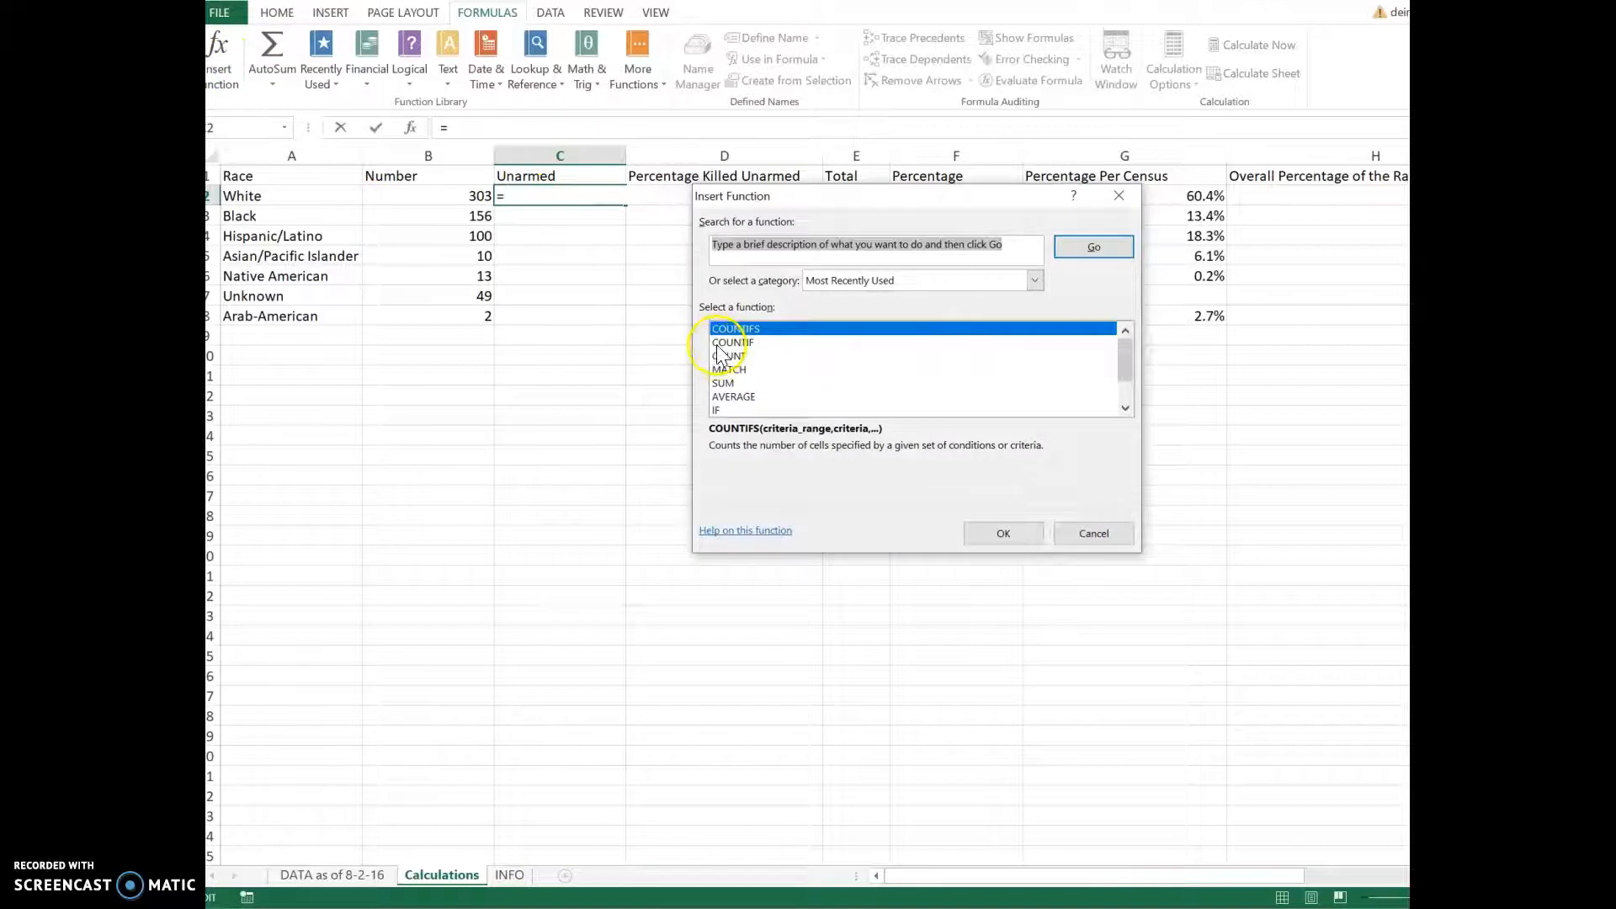
{"action": "left_click", "coordinate": [1016, 532]}
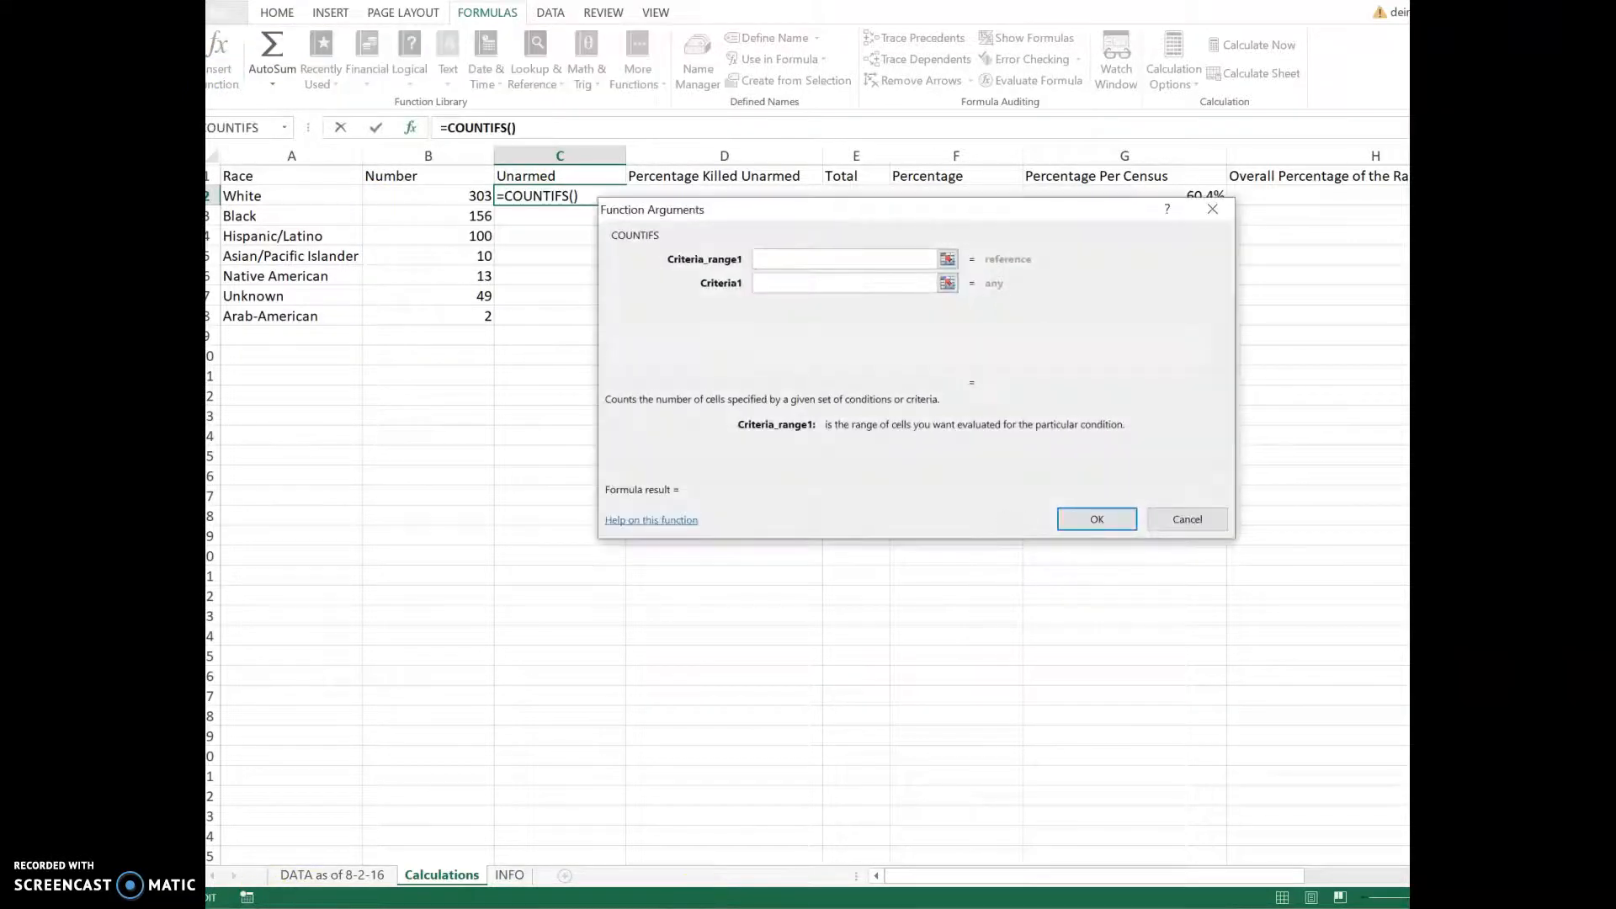
{"action": "left_click", "coordinate": [333, 874]}
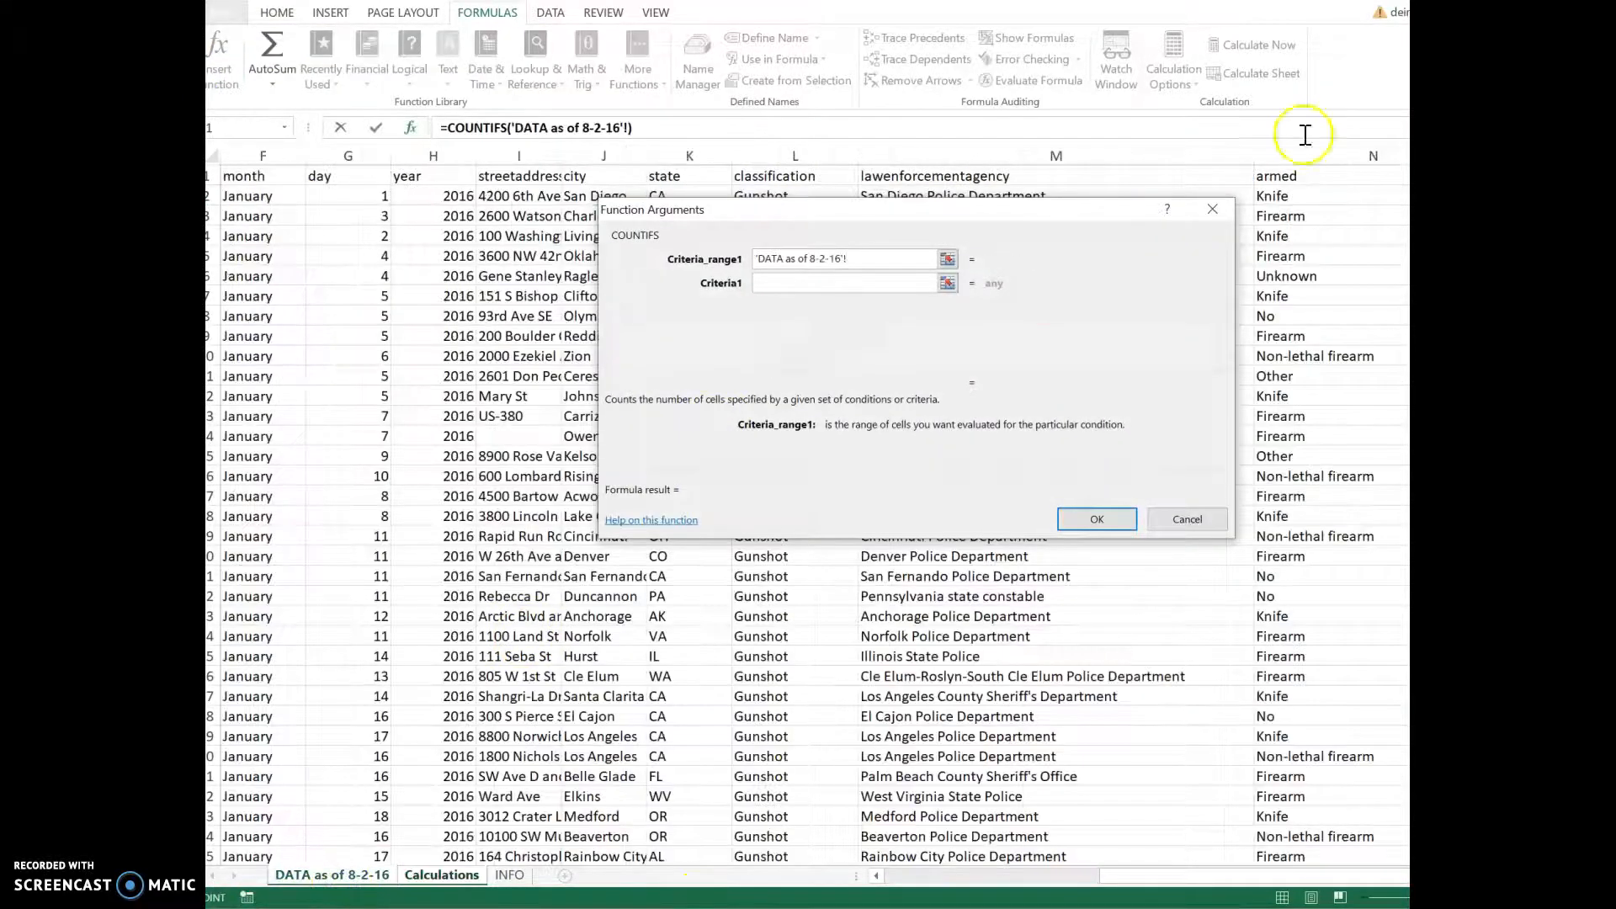
{"action": "left_click_drag", "start_coordinate": [1132, 876], "coordinate": [1028, 878]}
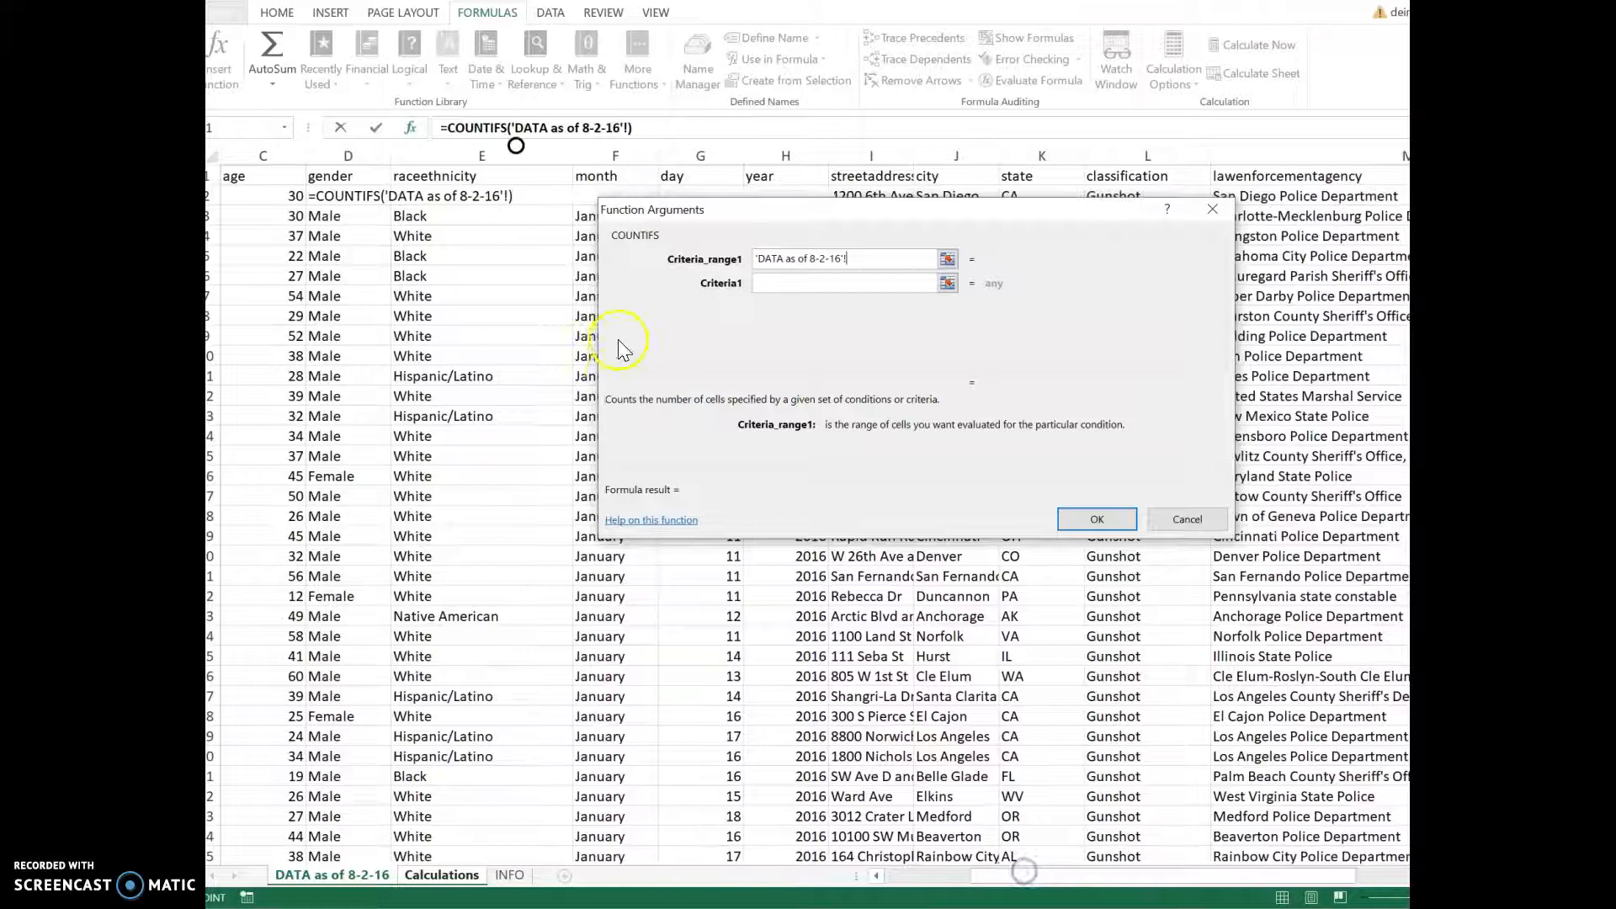
{"action": "left_click", "coordinate": [459, 157]}
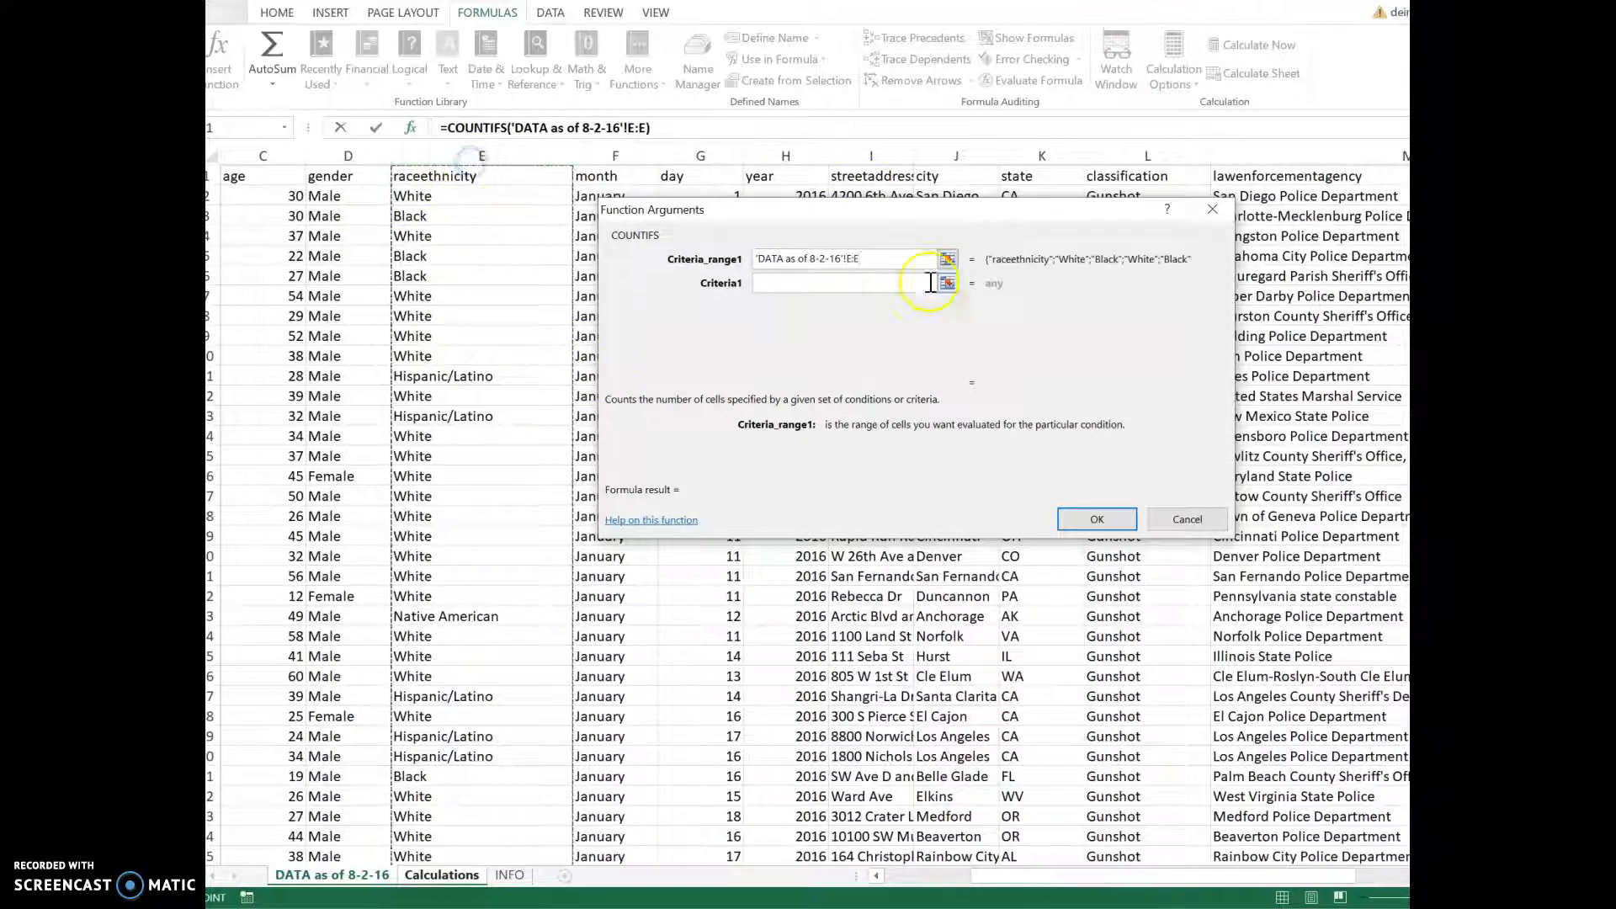
{"action": "left_click", "coordinate": [832, 284]}
{"action": "type", "text": "White"}
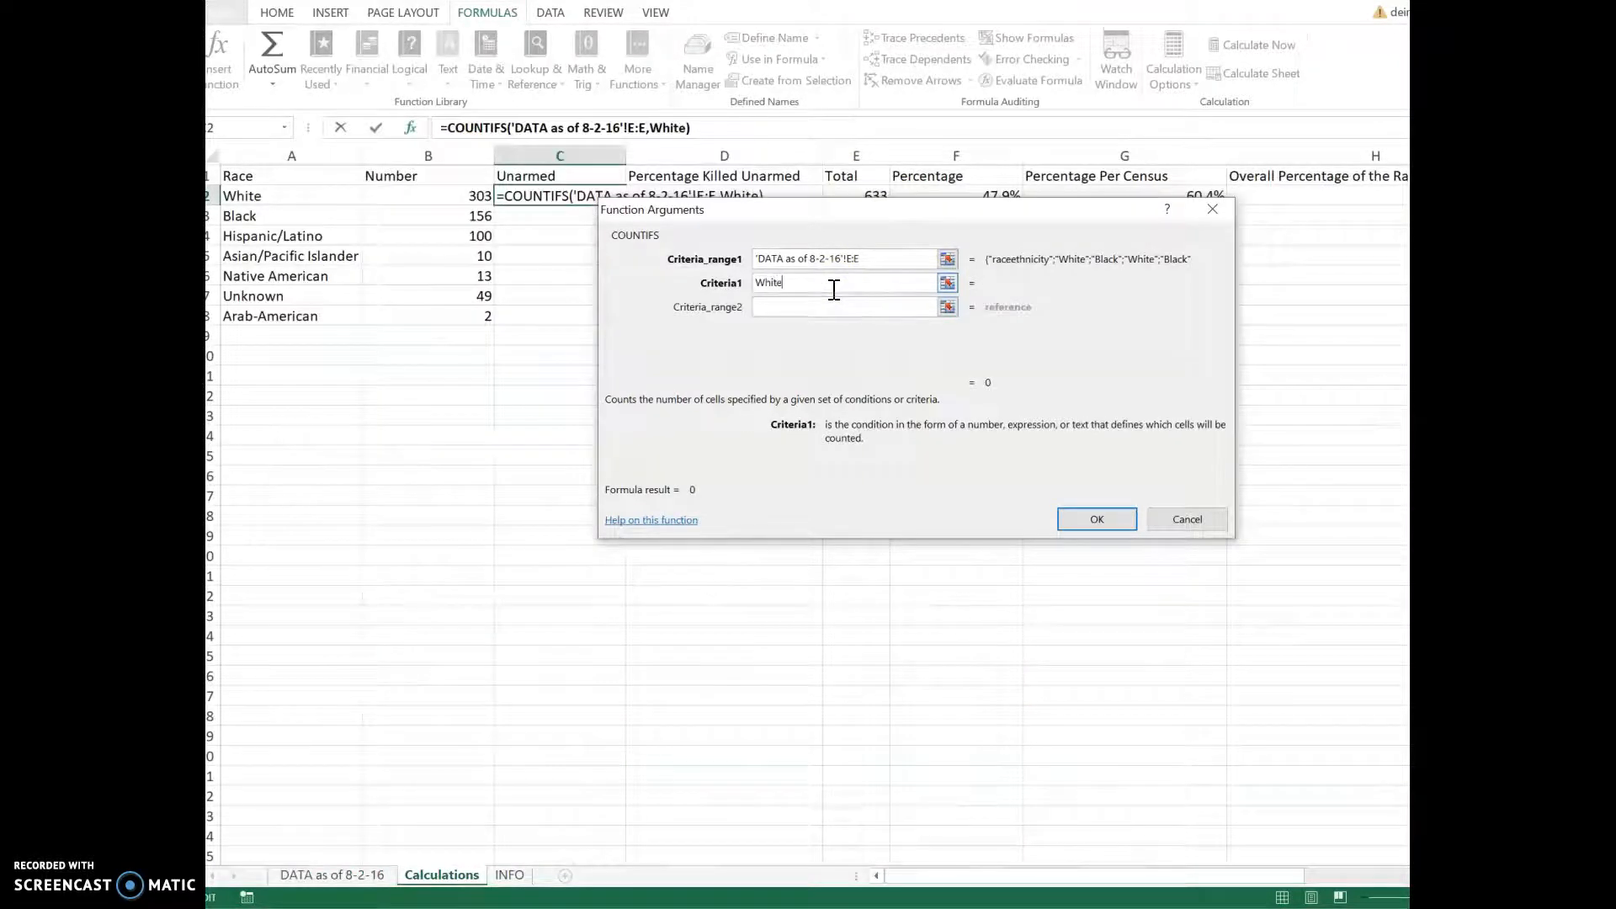
{"action": "left_click", "coordinate": [1098, 522]}
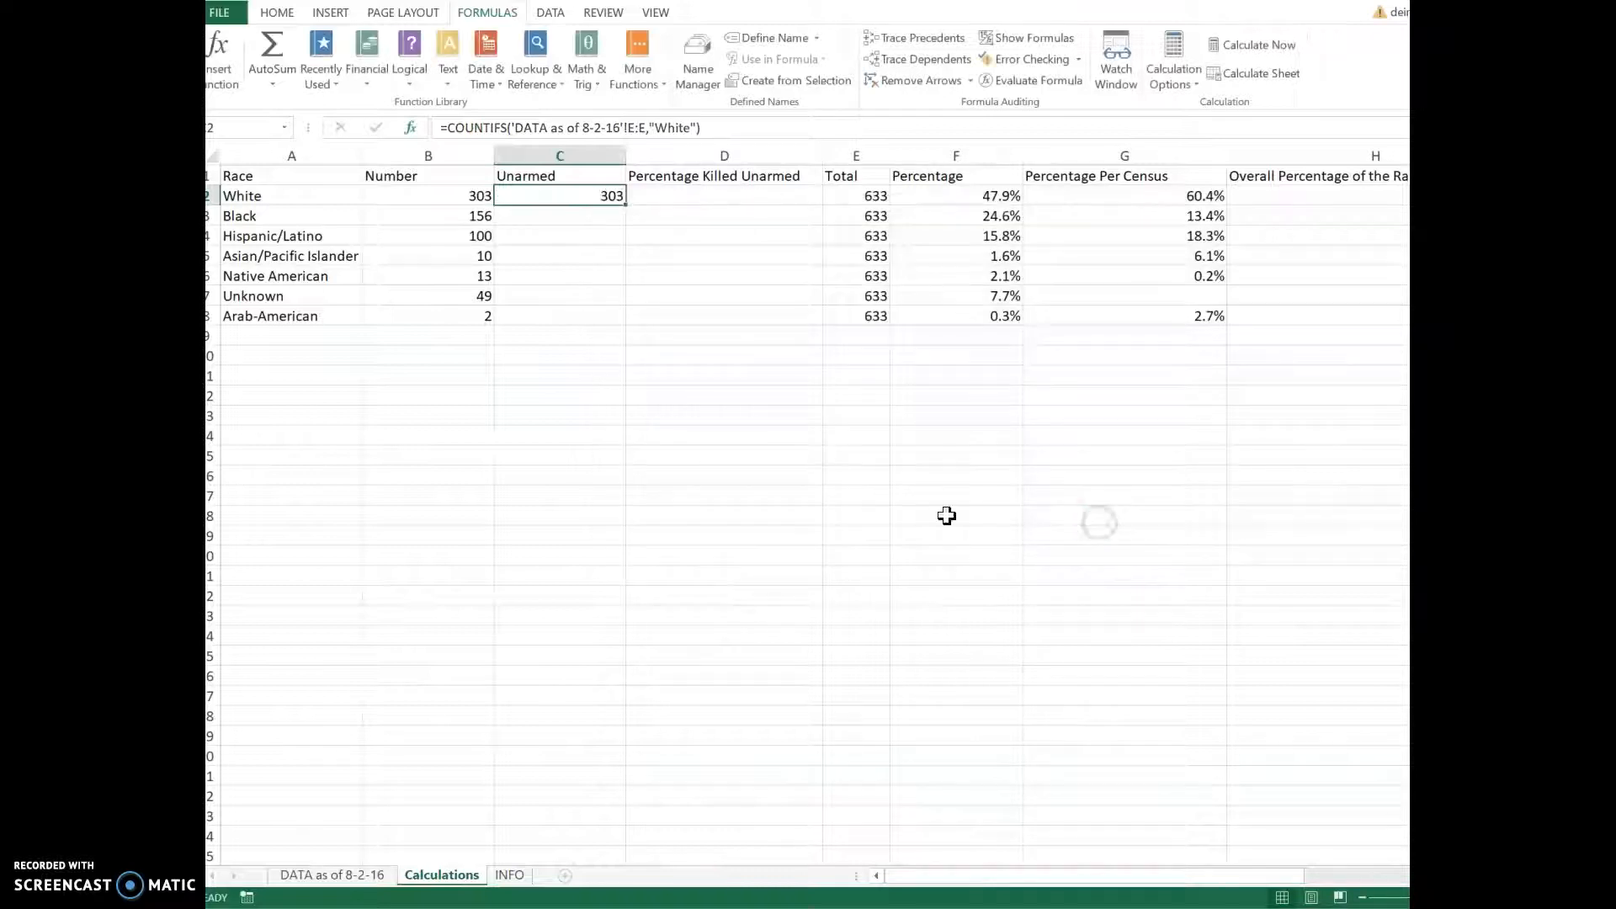
Step: Clear C2 and insert COUNTIFS with range 'DATA as of 8-2-16'!E:E and criterion White
{"action": "key", "text": "BackSpace"}
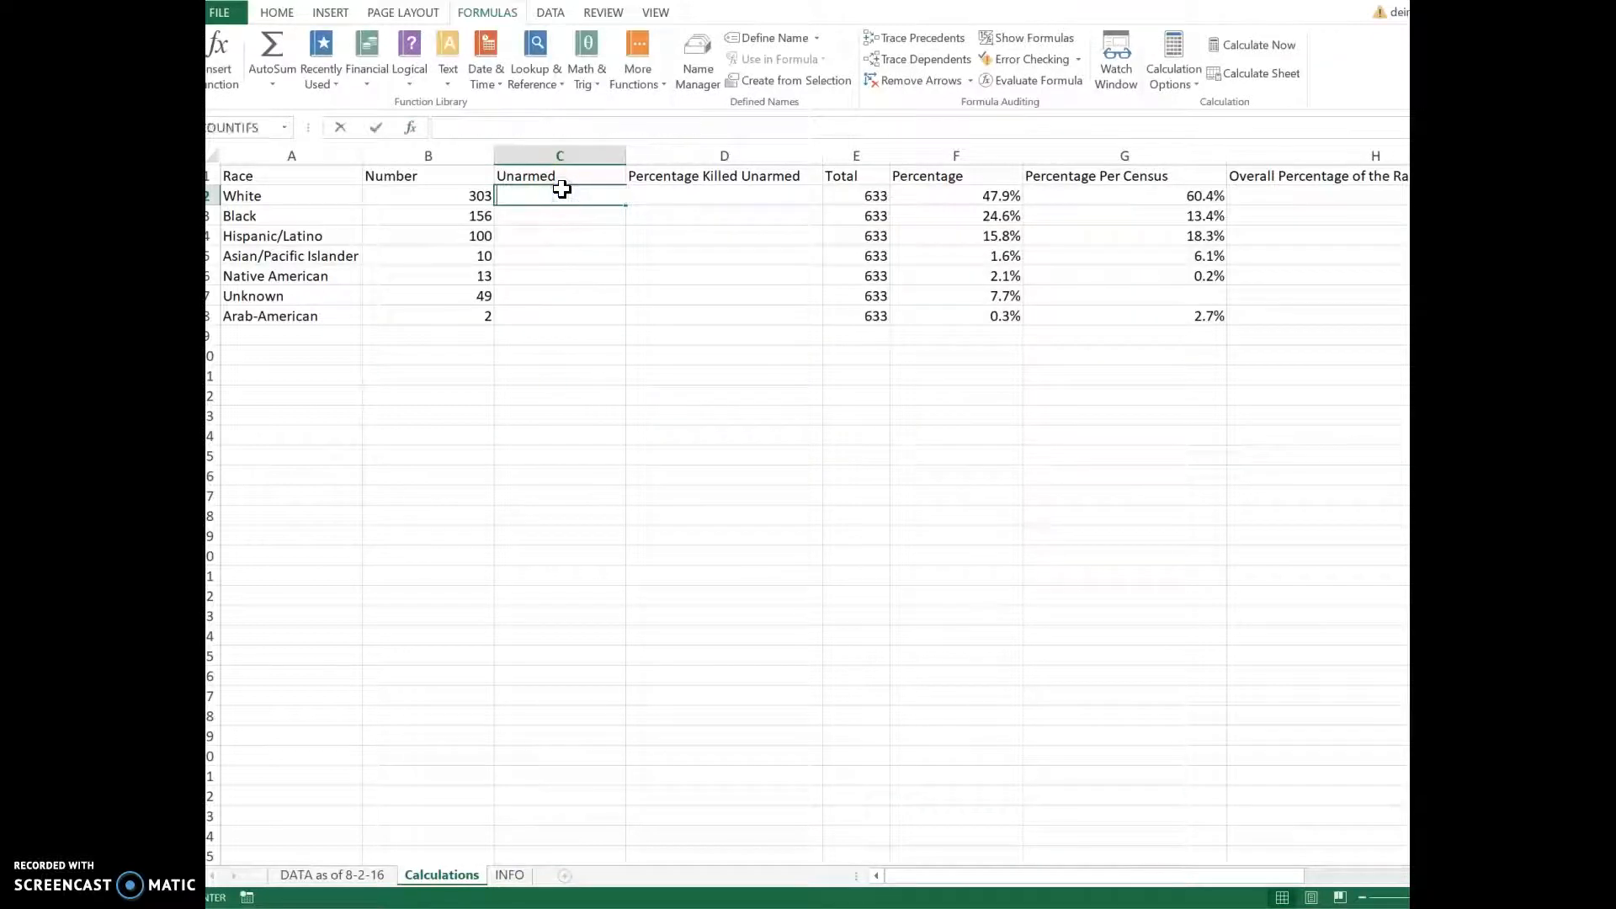
{"action": "left_click", "coordinate": [240, 68]}
{"action": "left_click", "coordinate": [741, 329]}
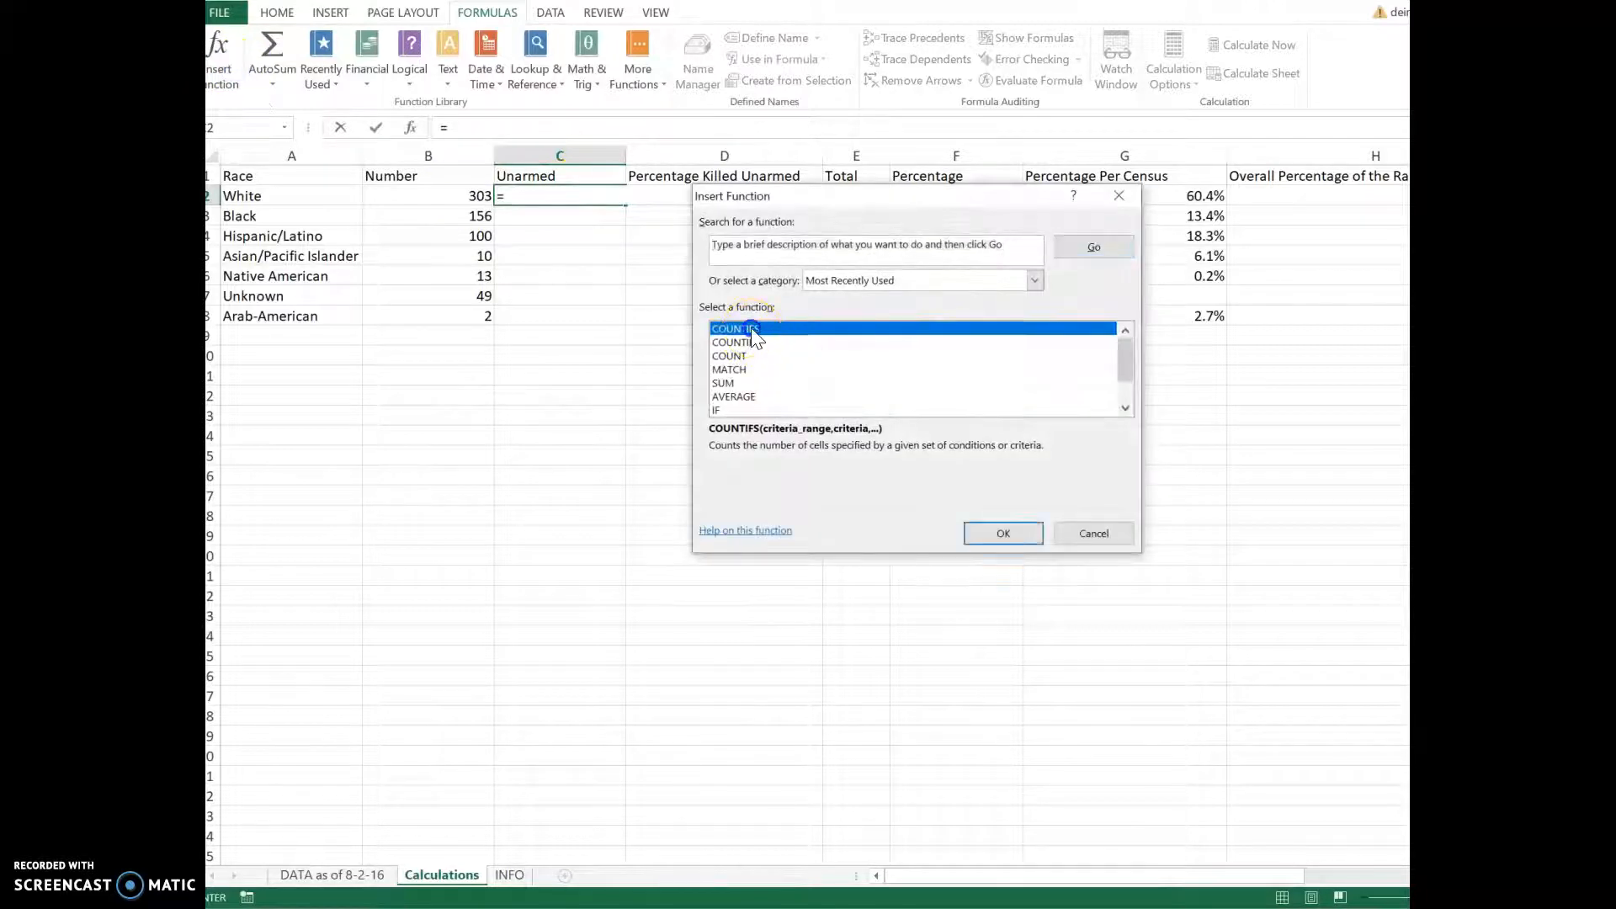
{"action": "left_click", "coordinate": [982, 532]}
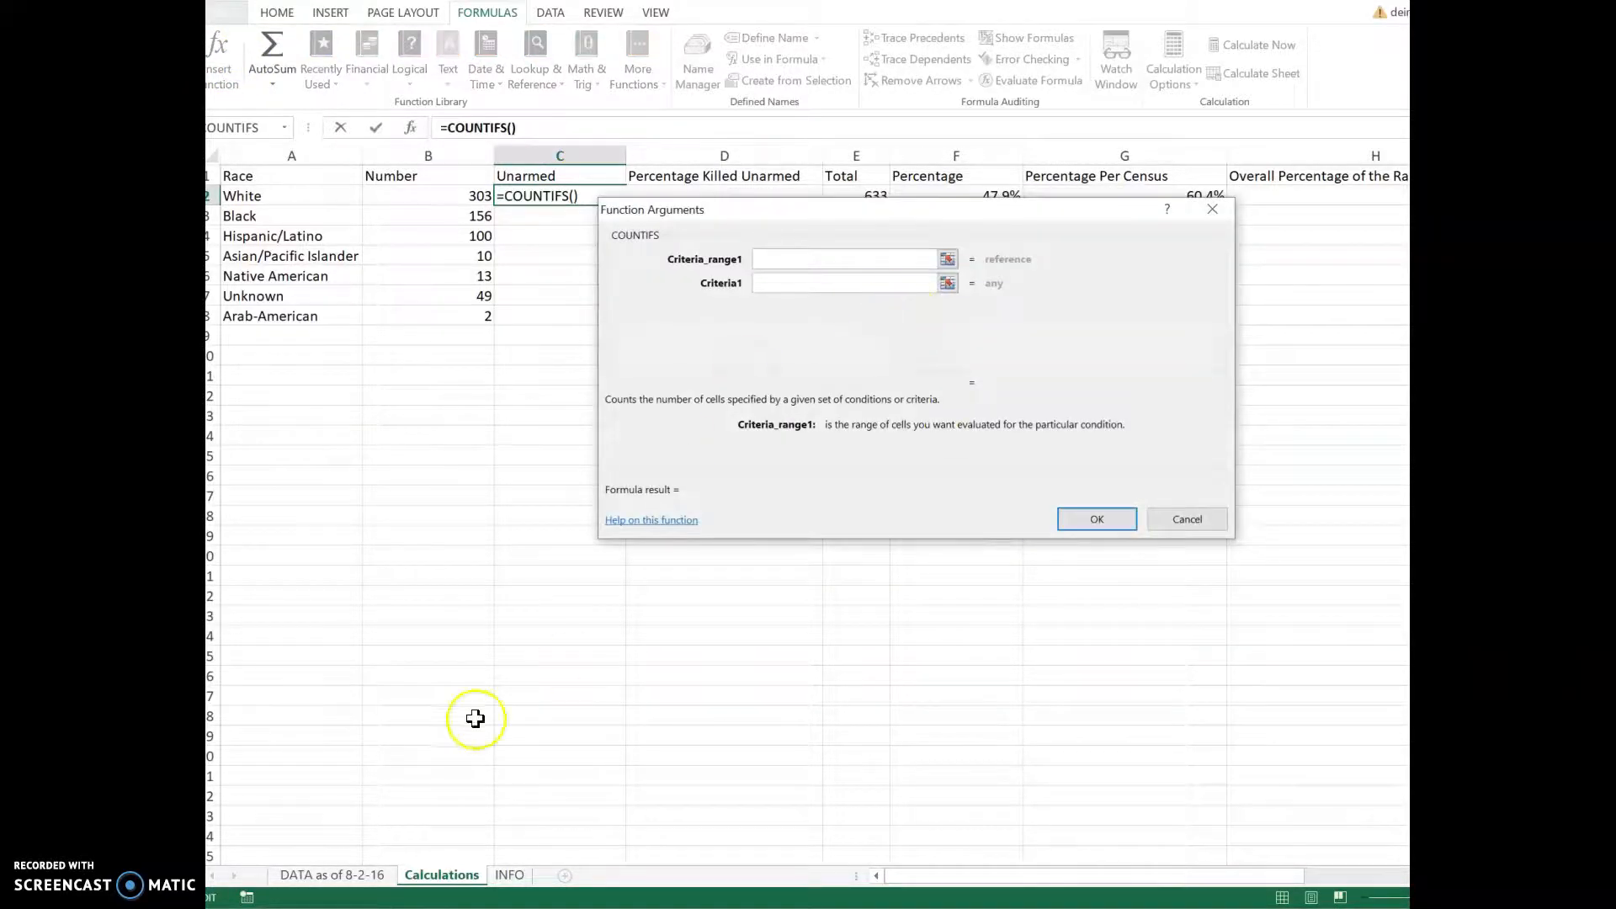
{"action": "left_click", "coordinate": [333, 874]}
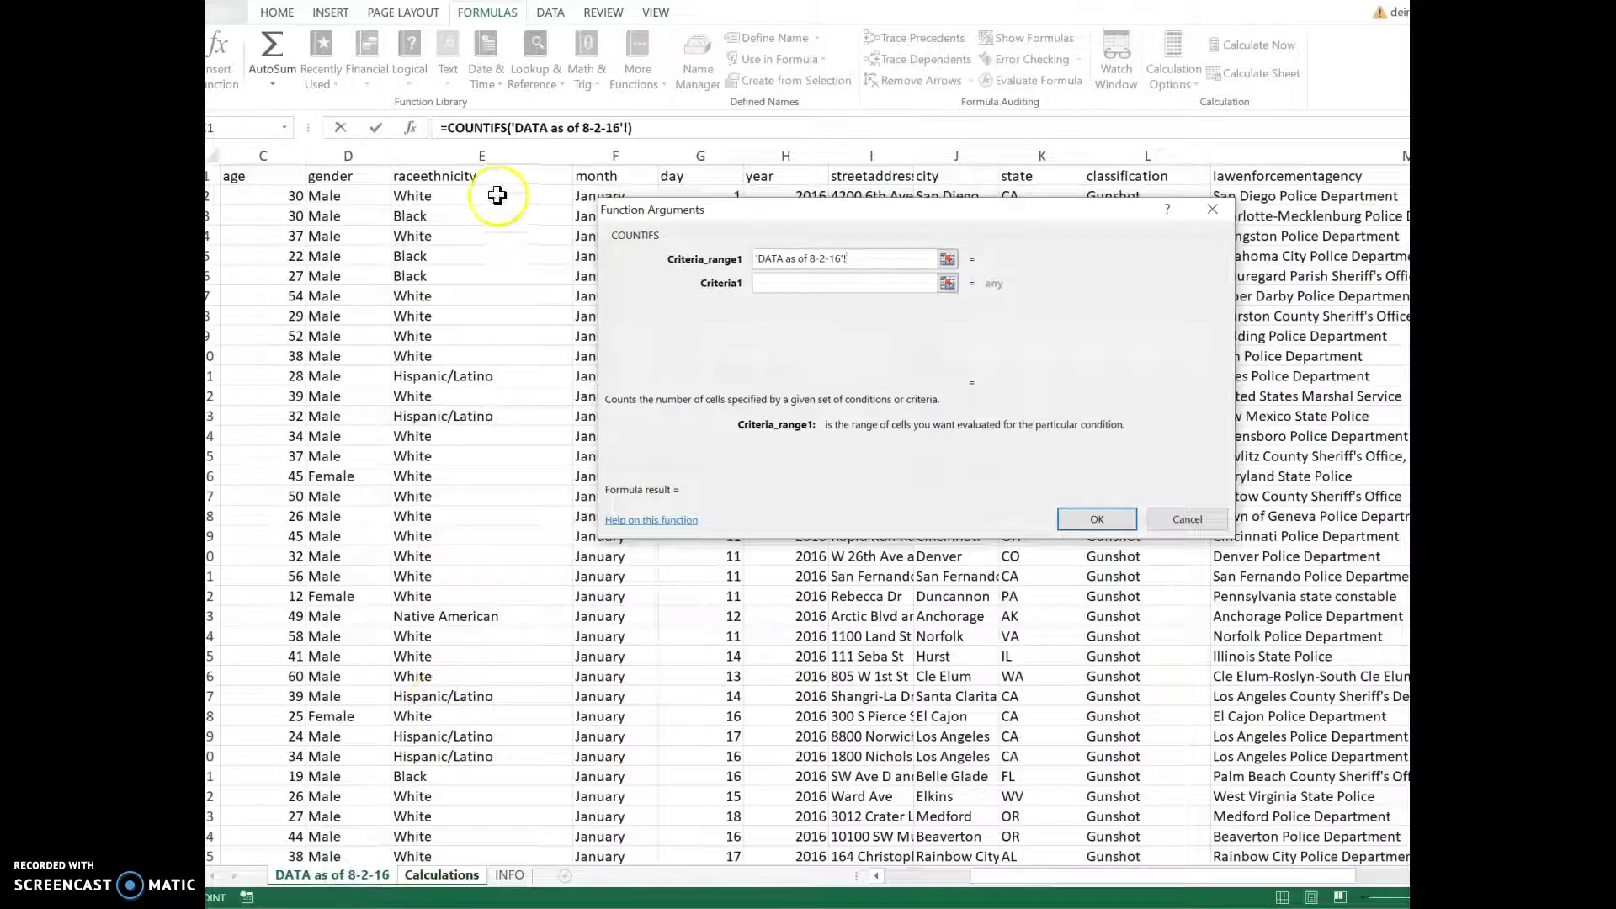
{"action": "left_click", "coordinate": [484, 155]}
{"action": "left_click", "coordinate": [803, 282]}
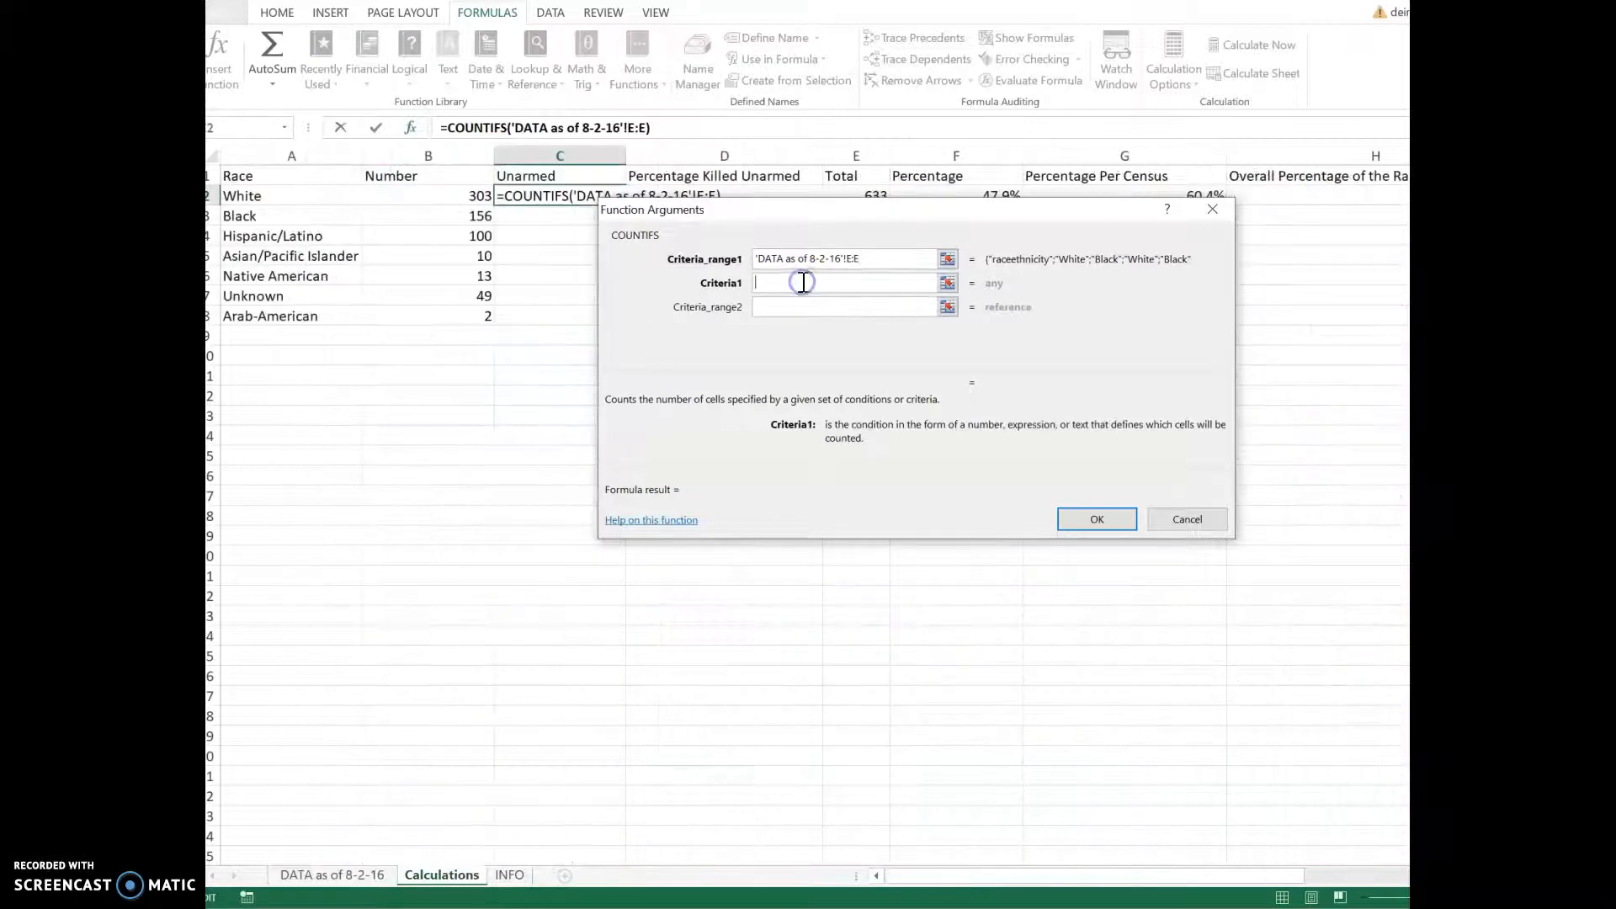
{"action": "type", "text": "White"}
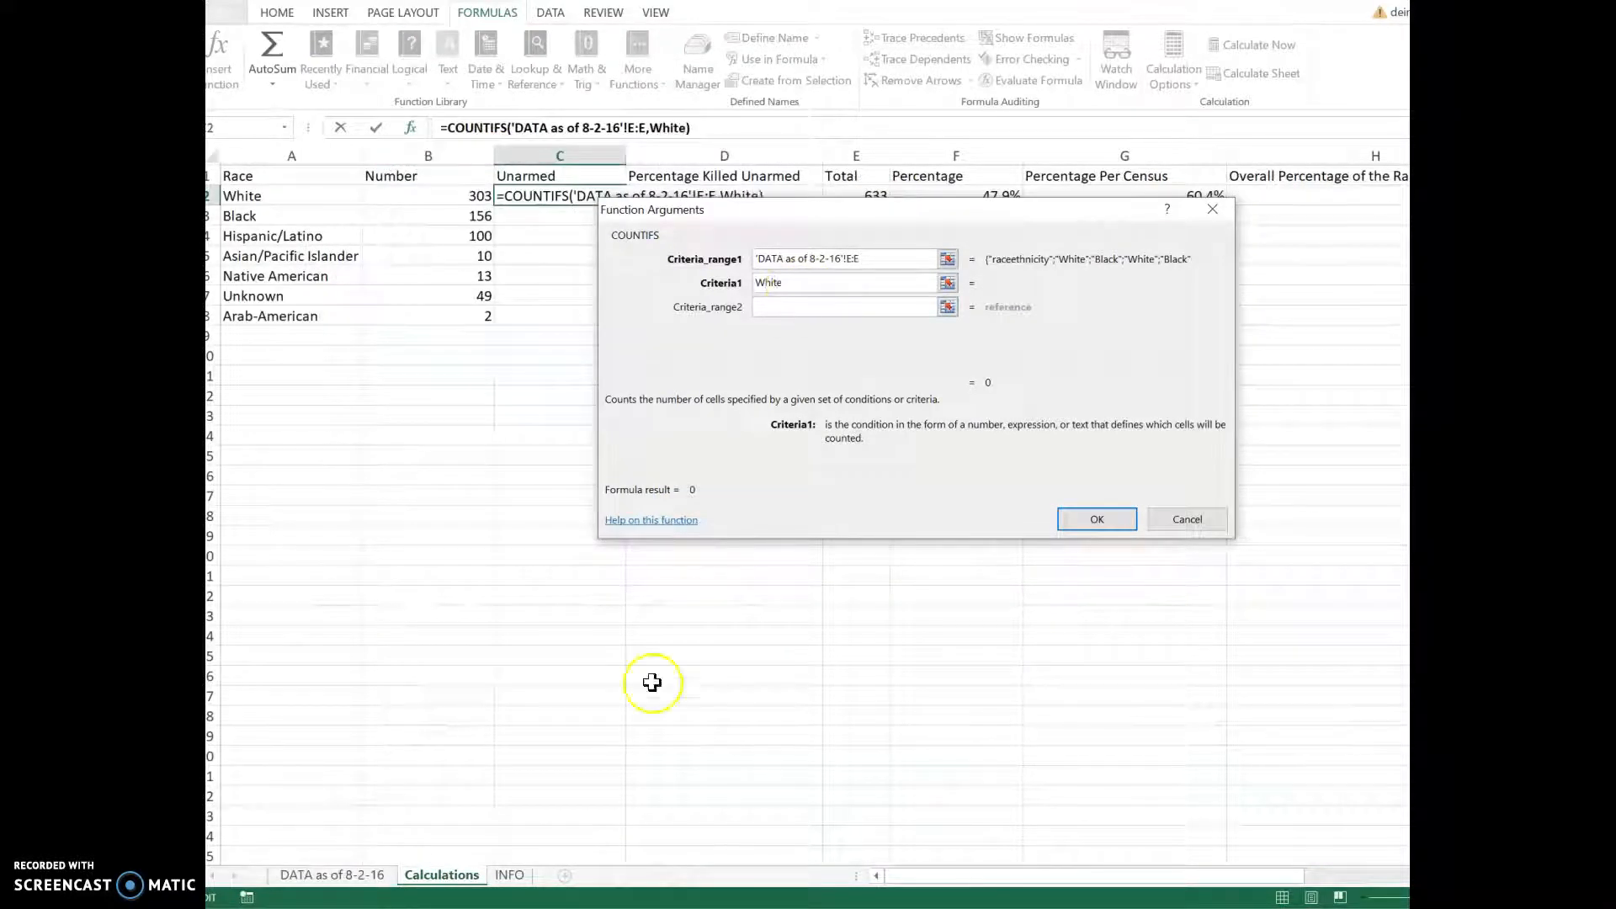
Step: Remove the stray sheet and column N references accidentally added to the White criterion
{"action": "left_click", "coordinate": [335, 877]}
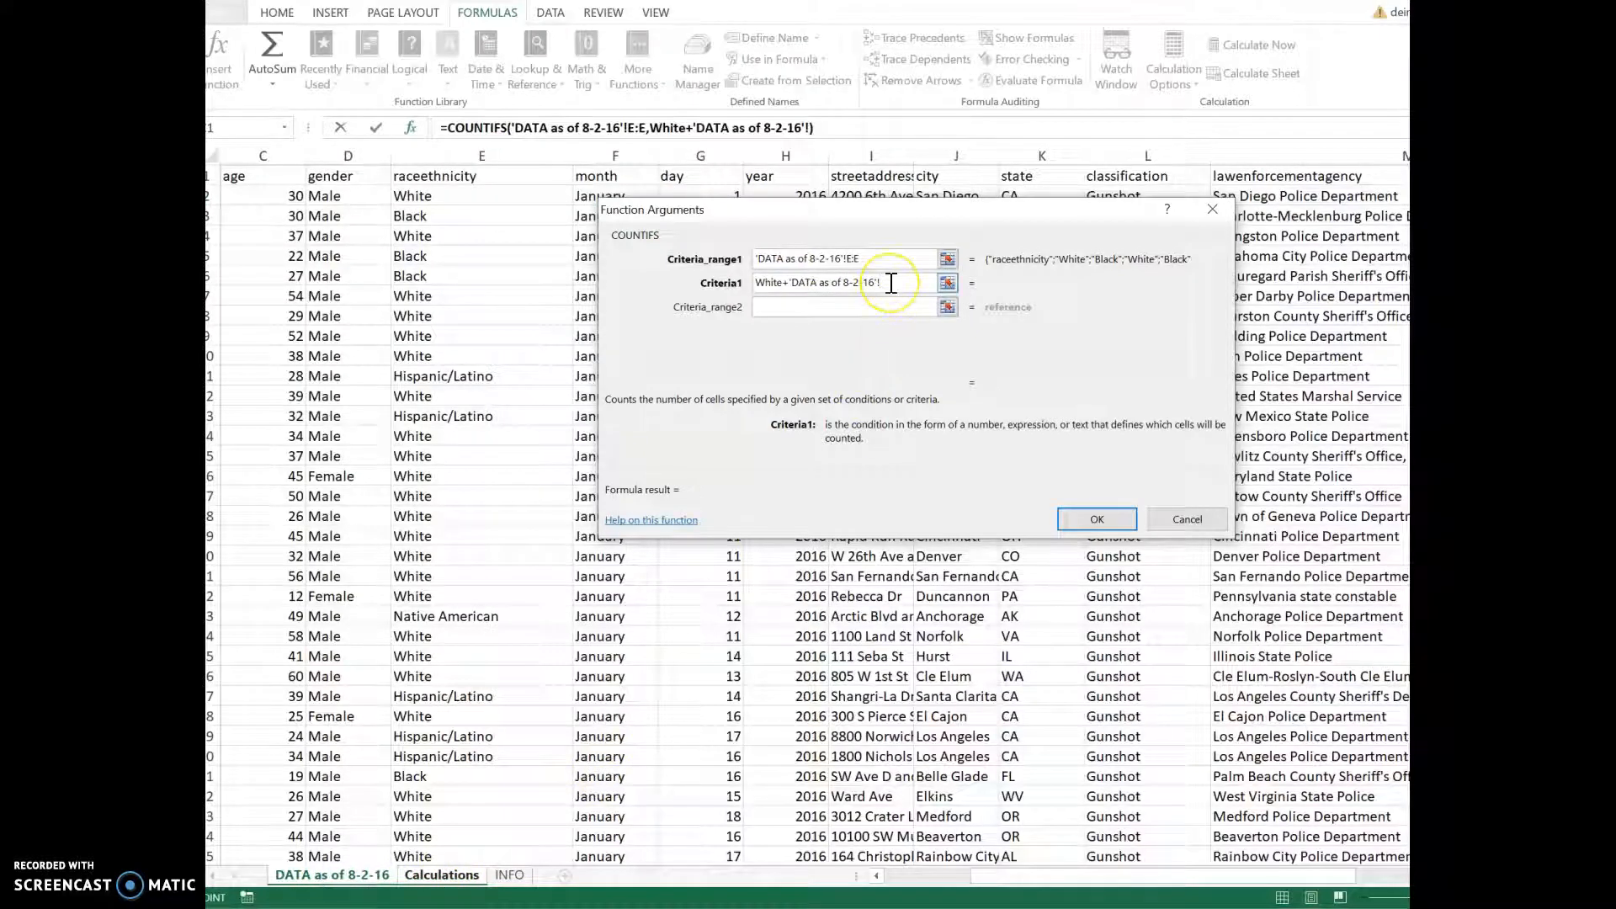
{"action": "left_click_drag", "start_coordinate": [886, 282], "coordinate": [795, 282]}
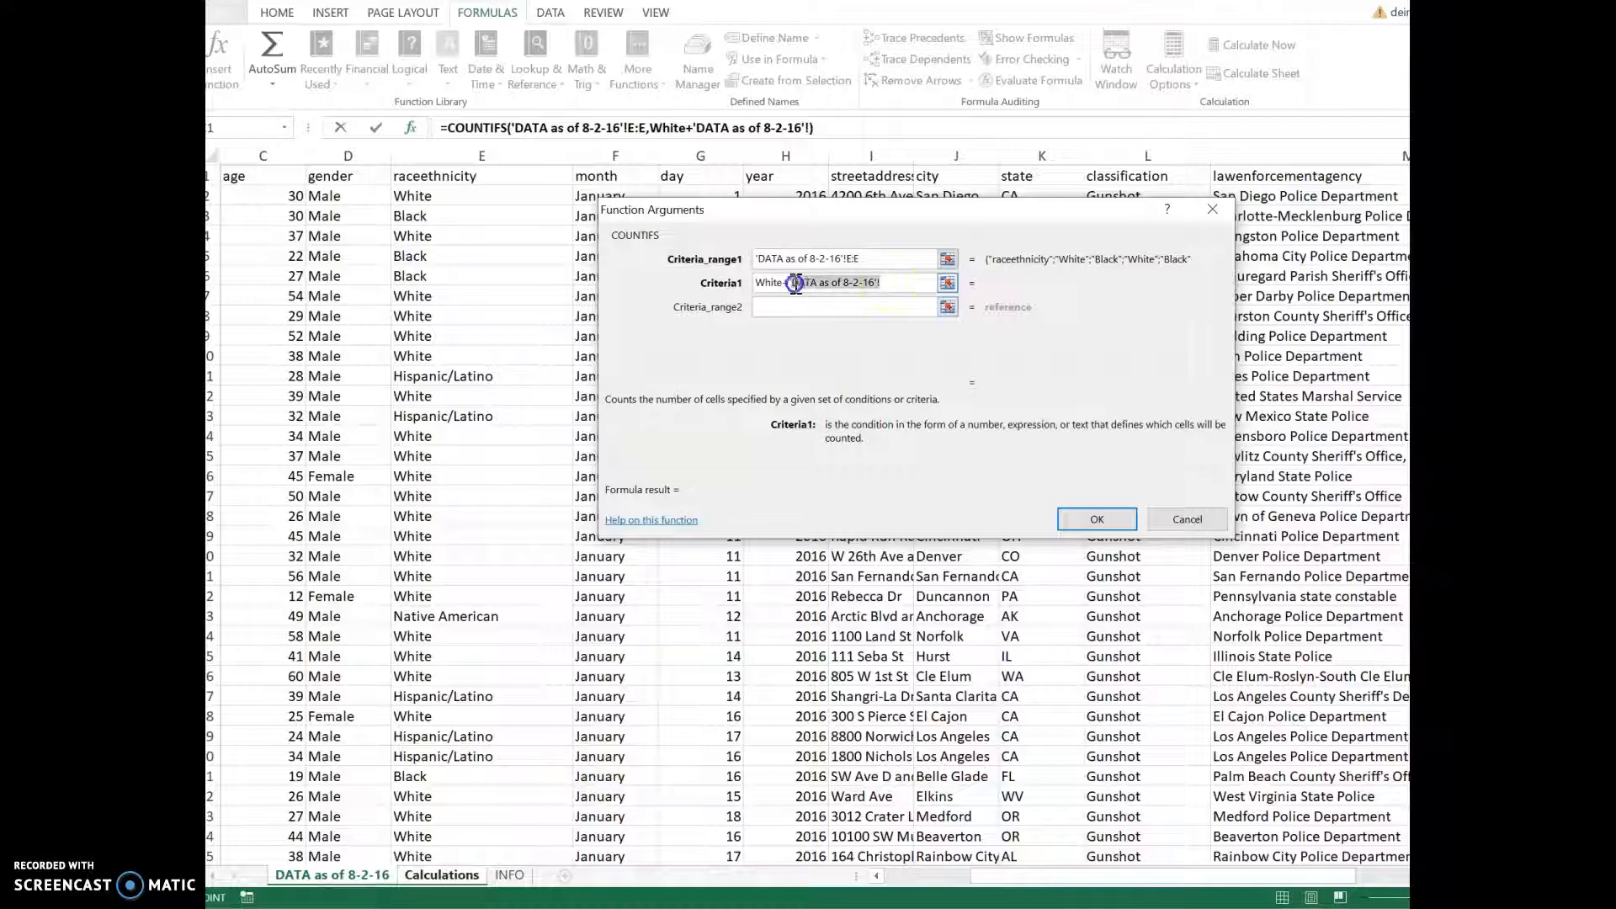
{"action": "key", "text": "BackSpace"}
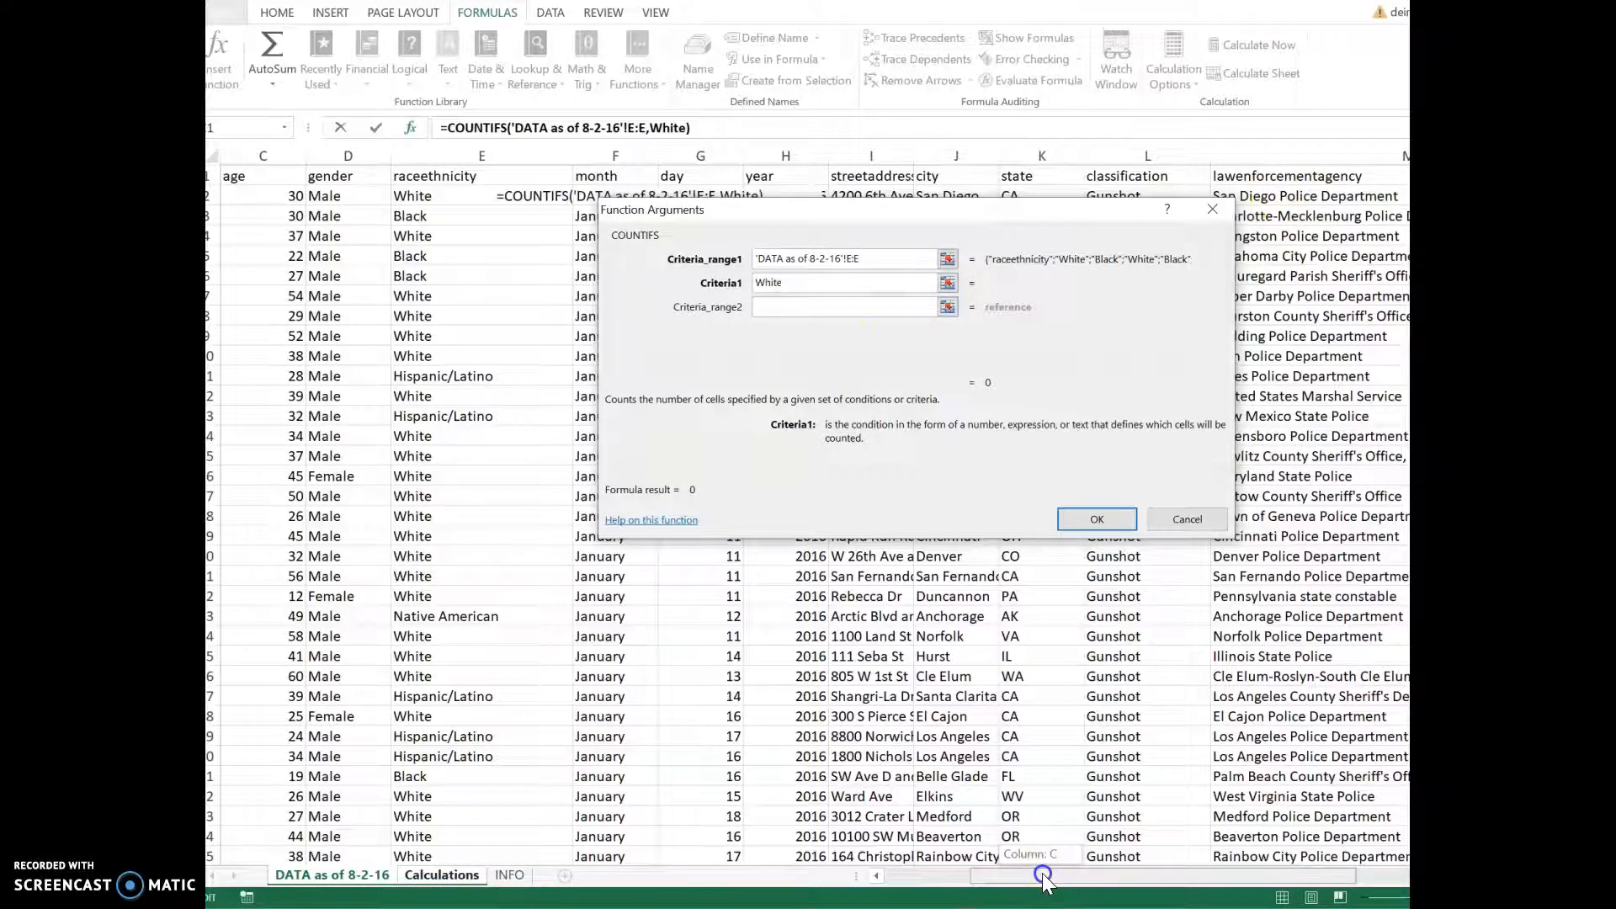
{"action": "left_click_drag", "start_coordinate": [1028, 891], "coordinate": [1094, 890]}
{"action": "type", "text": "+"}
{"action": "left_click", "coordinate": [1358, 155]}
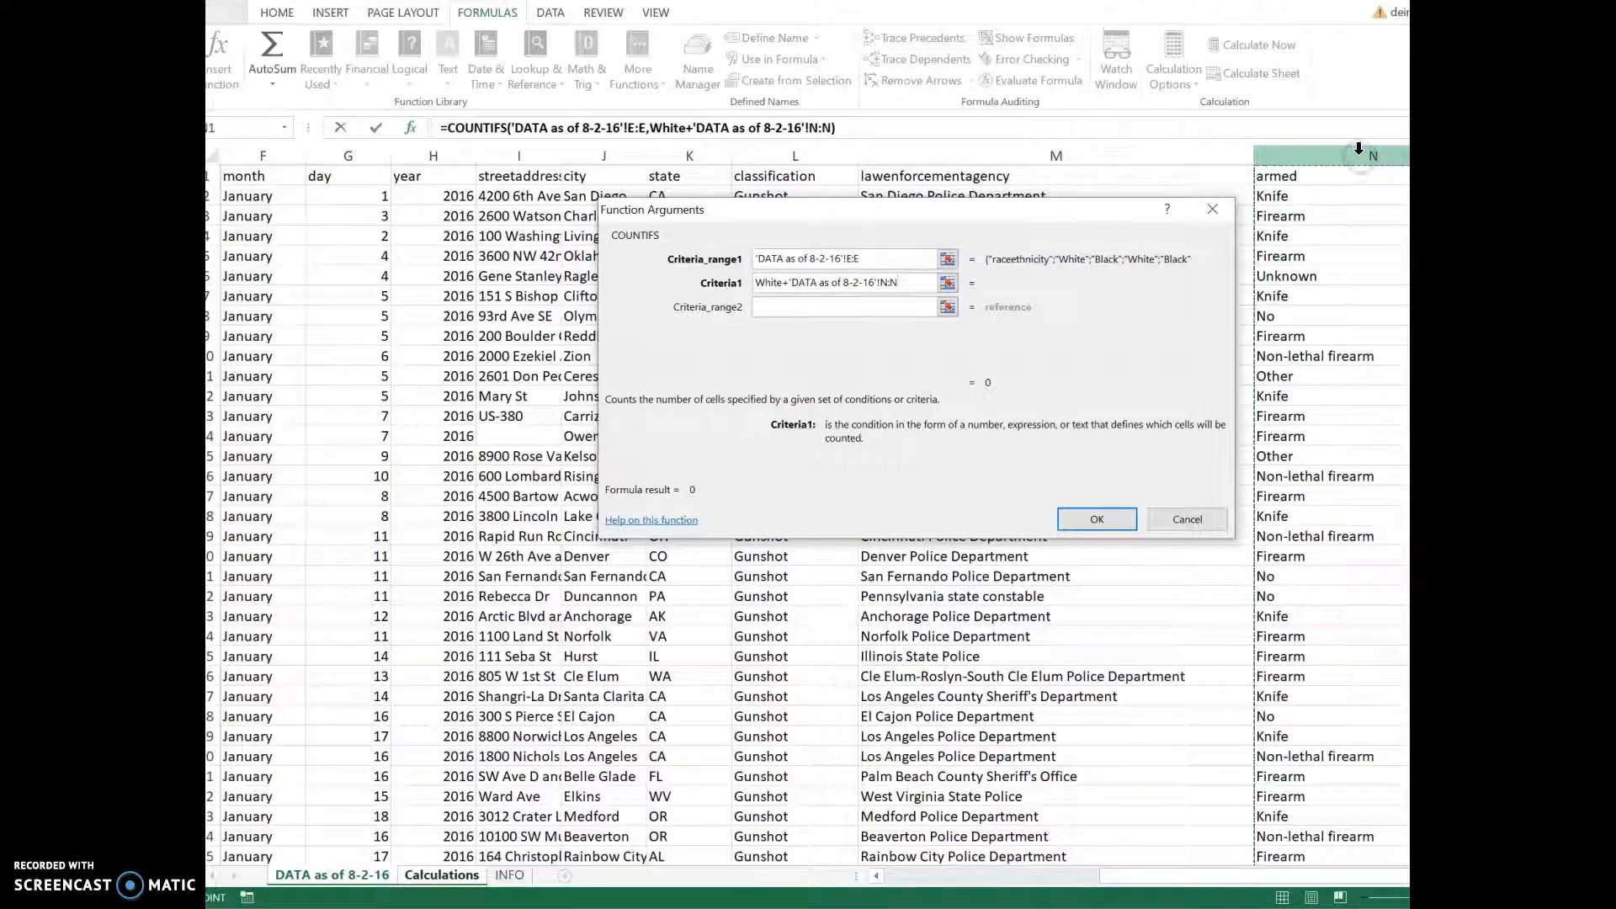
{"action": "left_click_drag", "start_coordinate": [902, 282], "coordinate": [784, 281]}
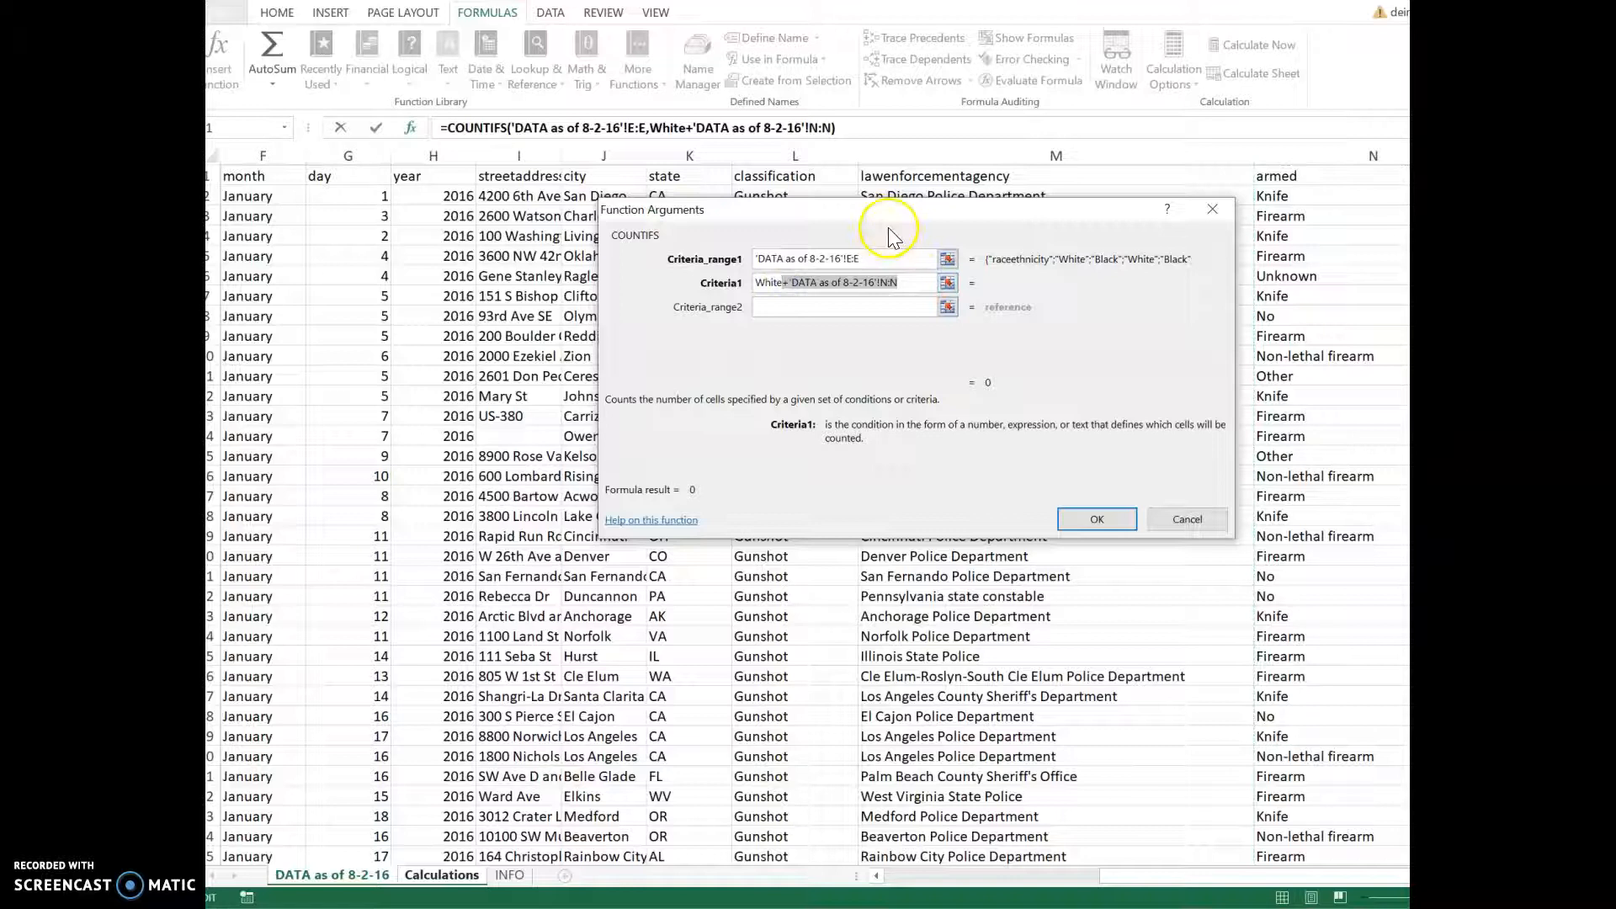
{"action": "key", "text": "BackSpace"}
Step: Set the second range to 'DATA as of 8-2-16'!N:N with criterion No, giving 45
{"action": "left_click", "coordinate": [816, 310]}
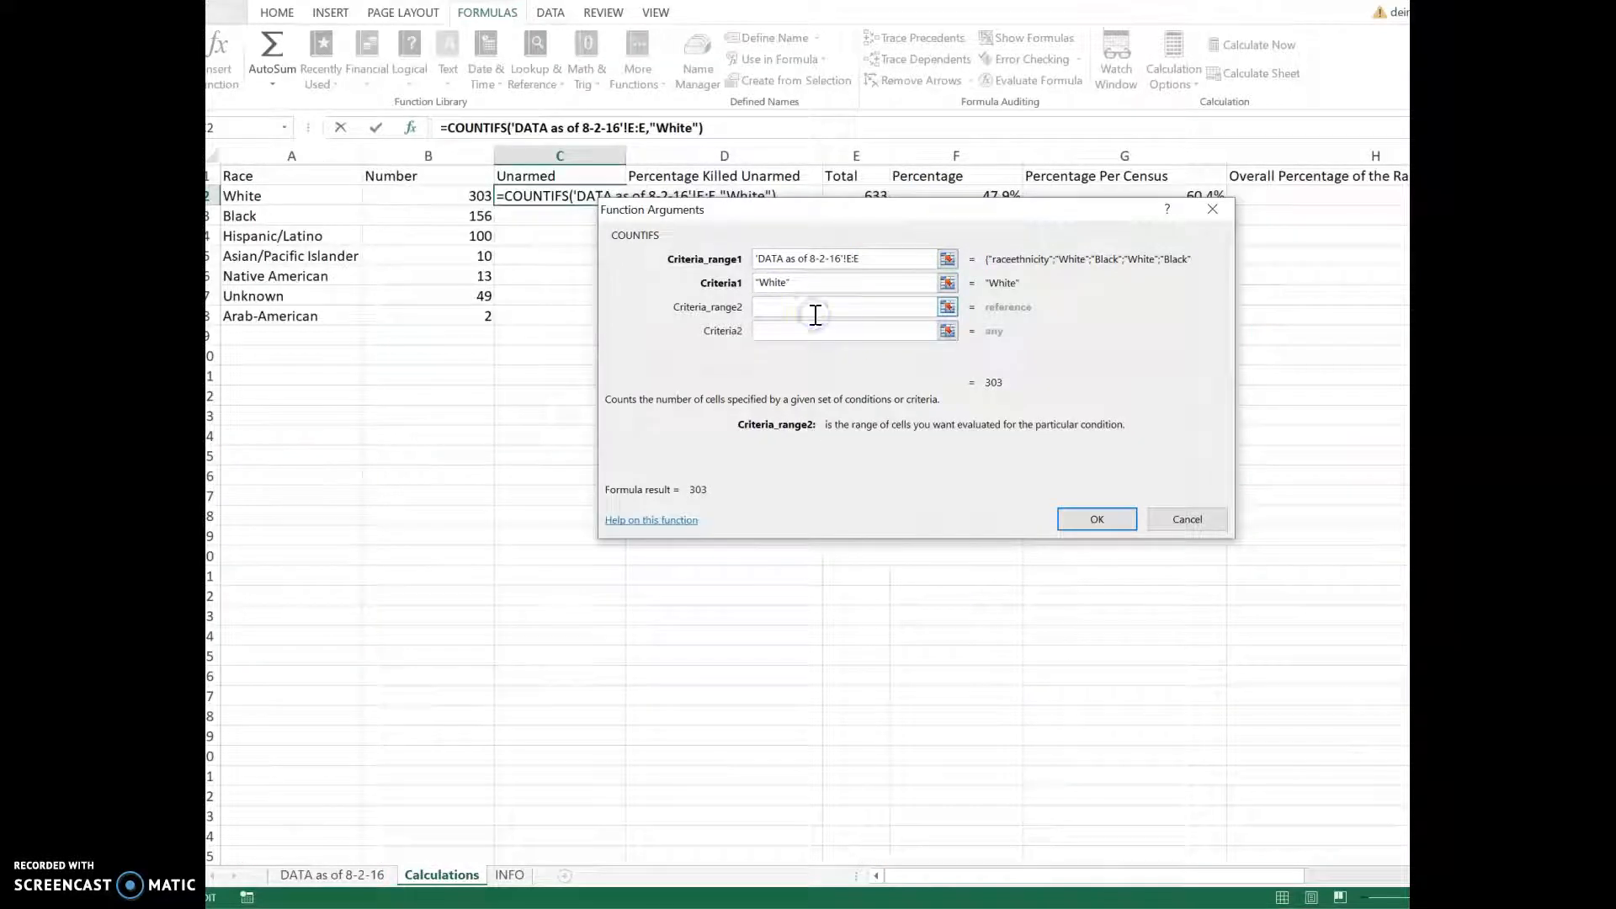
{"action": "left_click", "coordinate": [350, 875]}
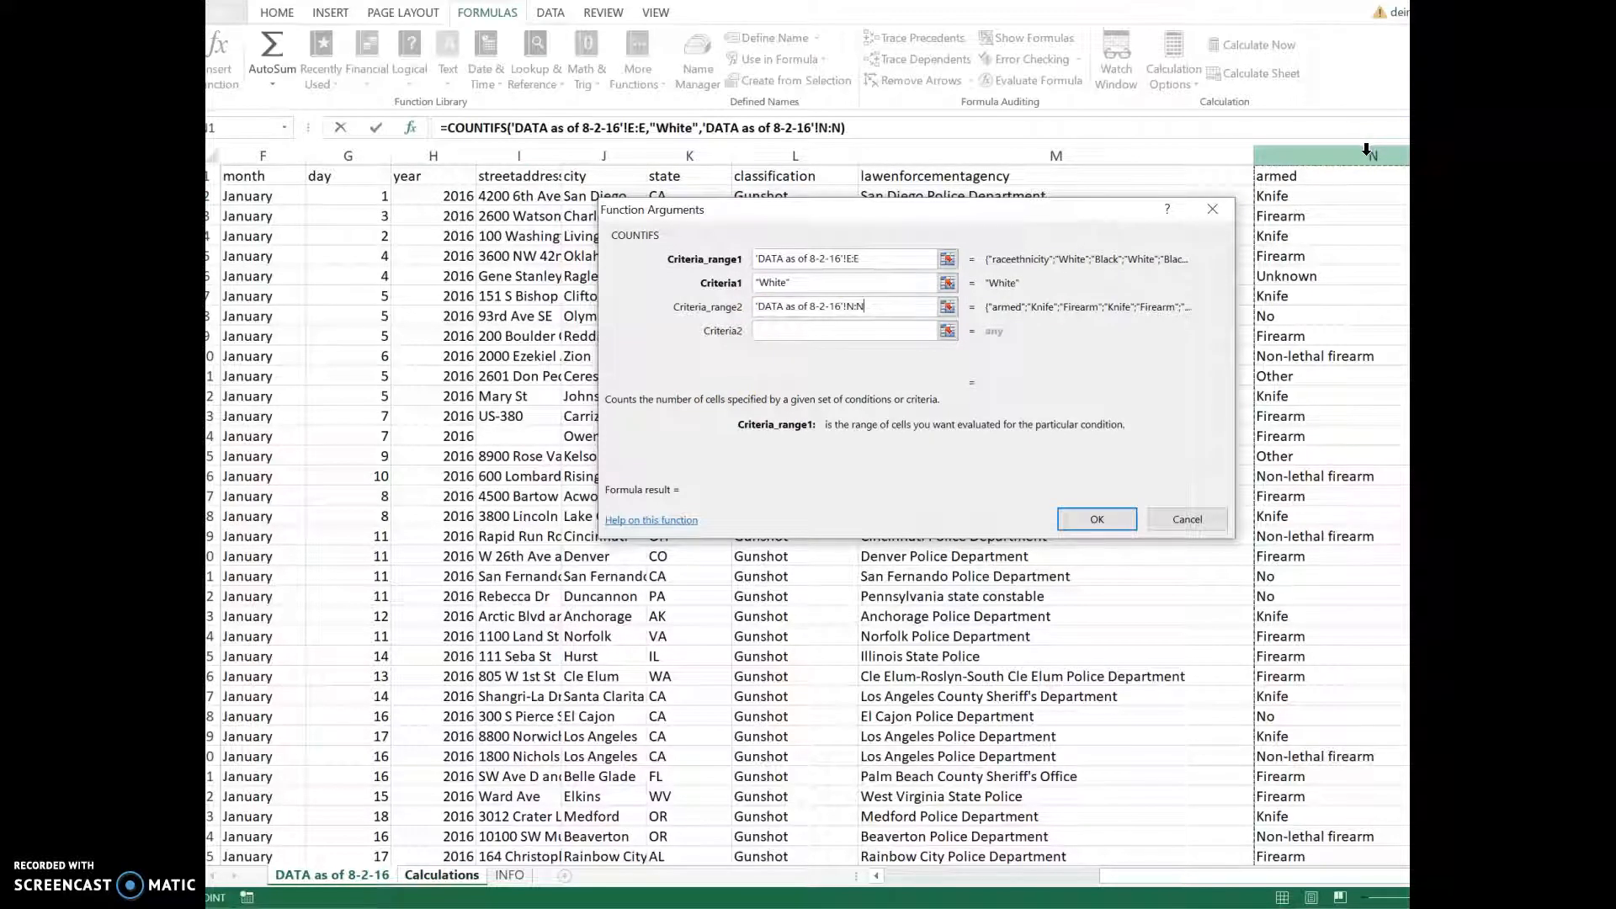
{"action": "left_click", "coordinate": [835, 330]}
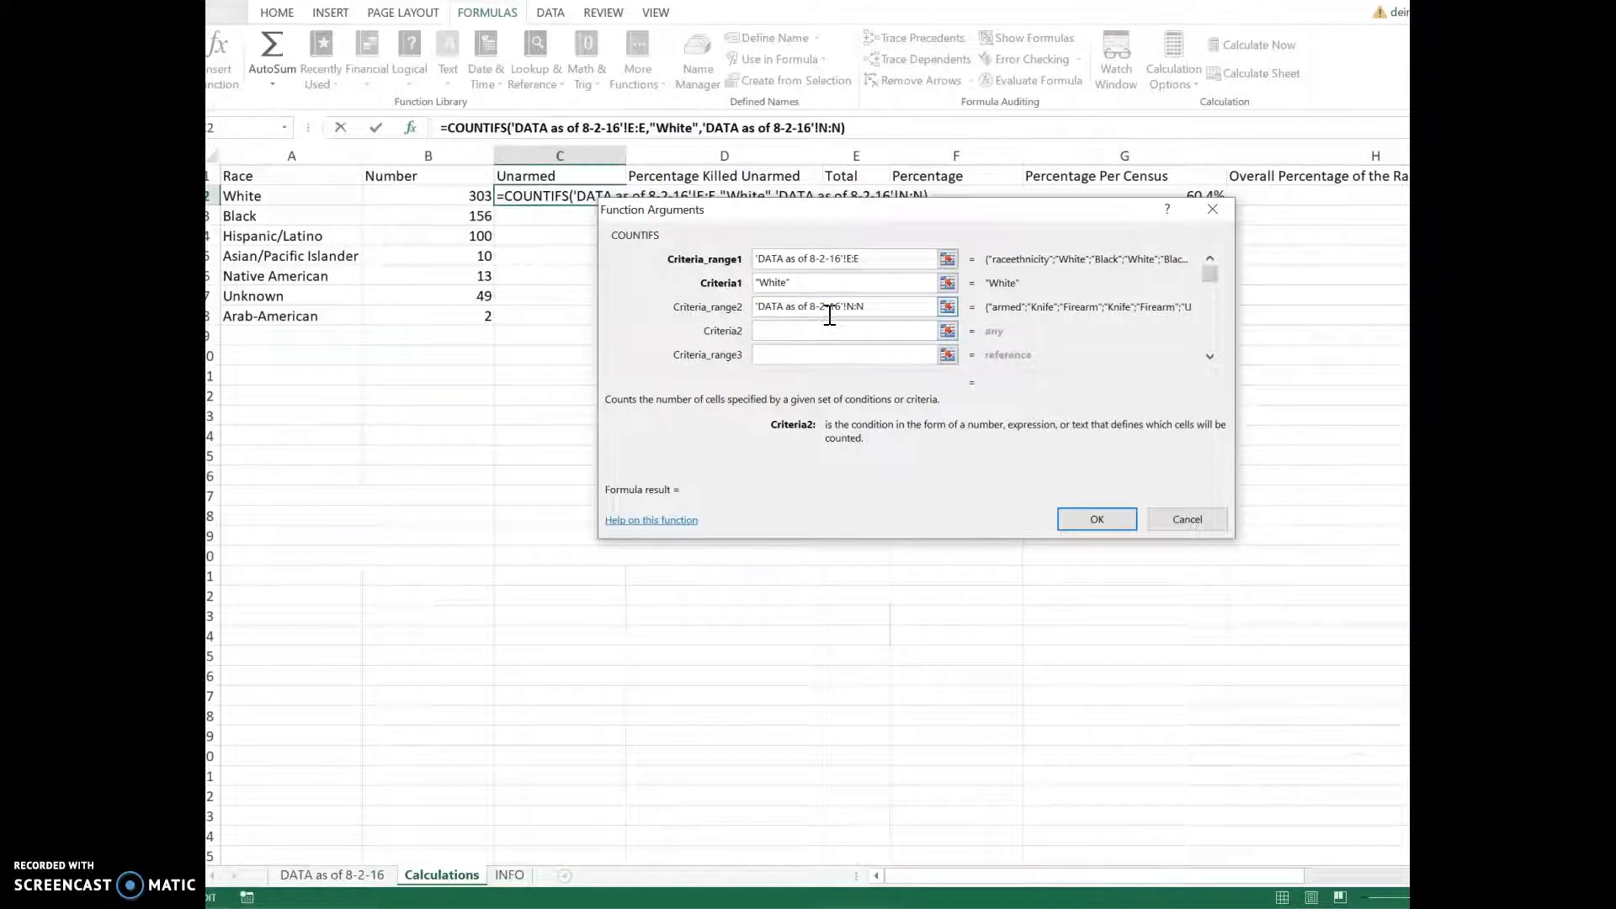
{"action": "type", "text": "No"}
{"action": "key", "text": "Return"}
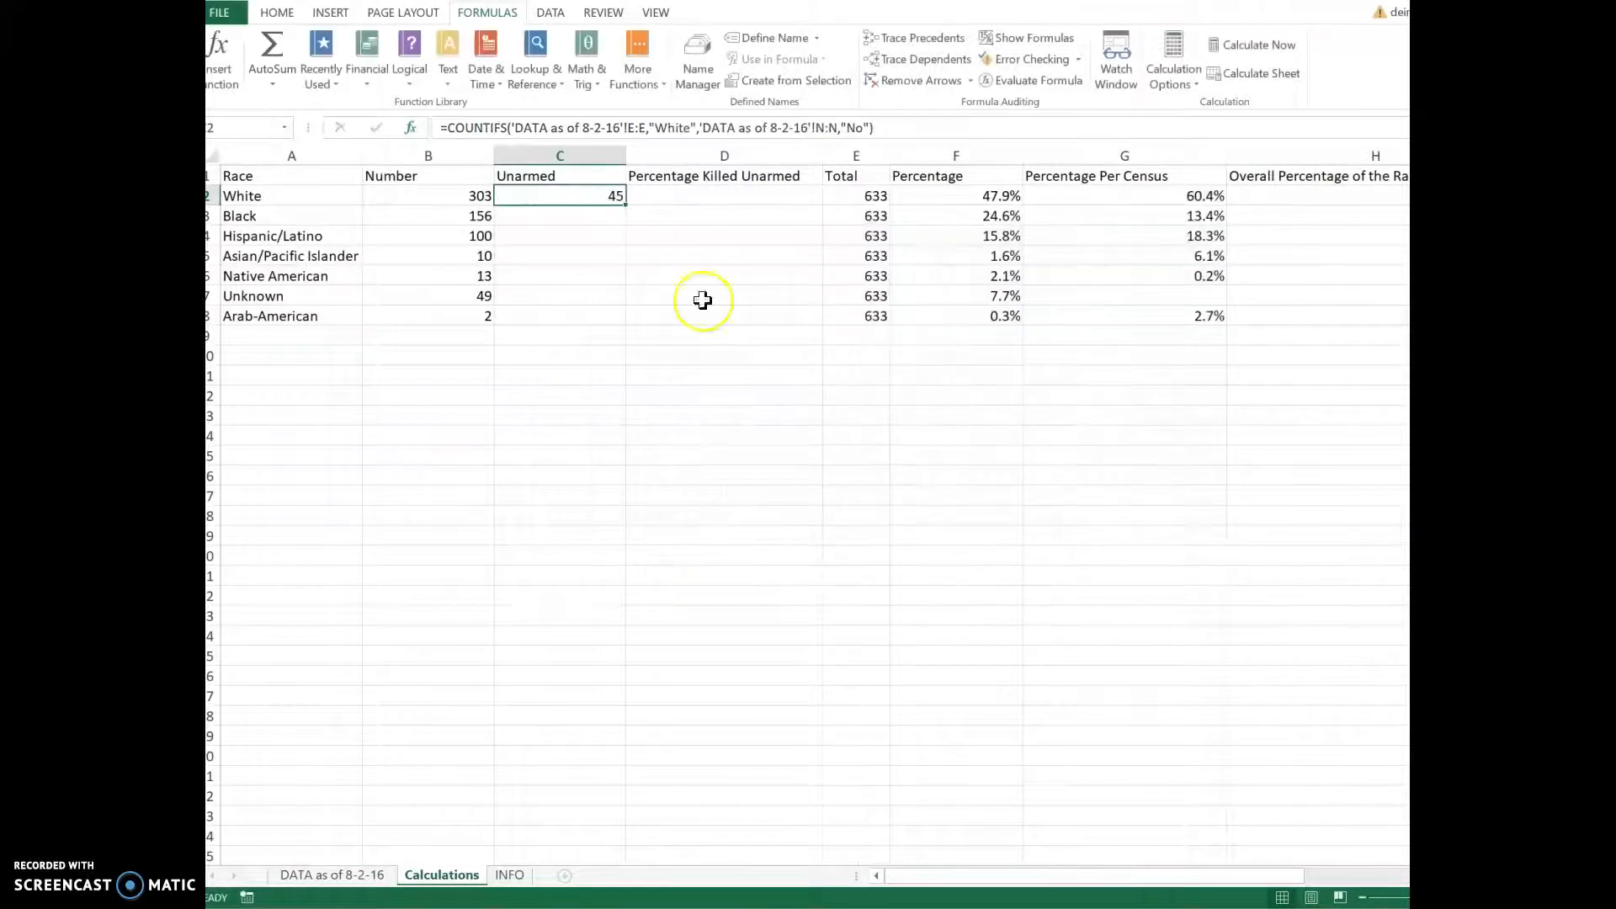
Step: In C3, insert COUNTIFS with range 'DATA as of 8-2-16'!E:E and criterion Black
{"action": "left_click", "coordinate": [549, 216]}
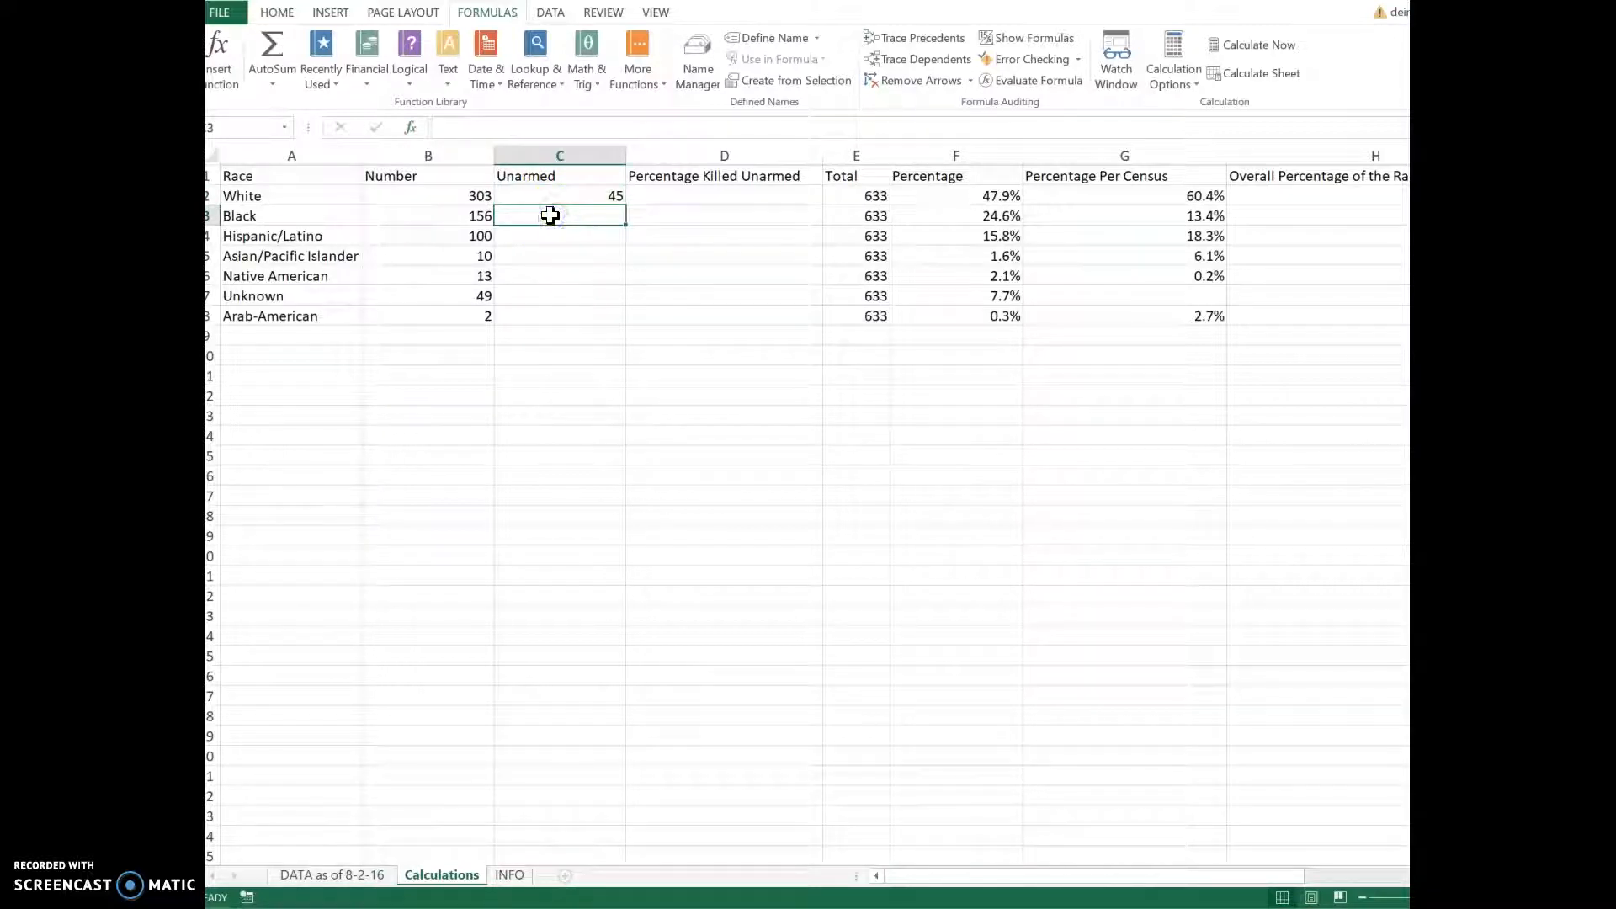
{"action": "left_click", "coordinate": [222, 68]}
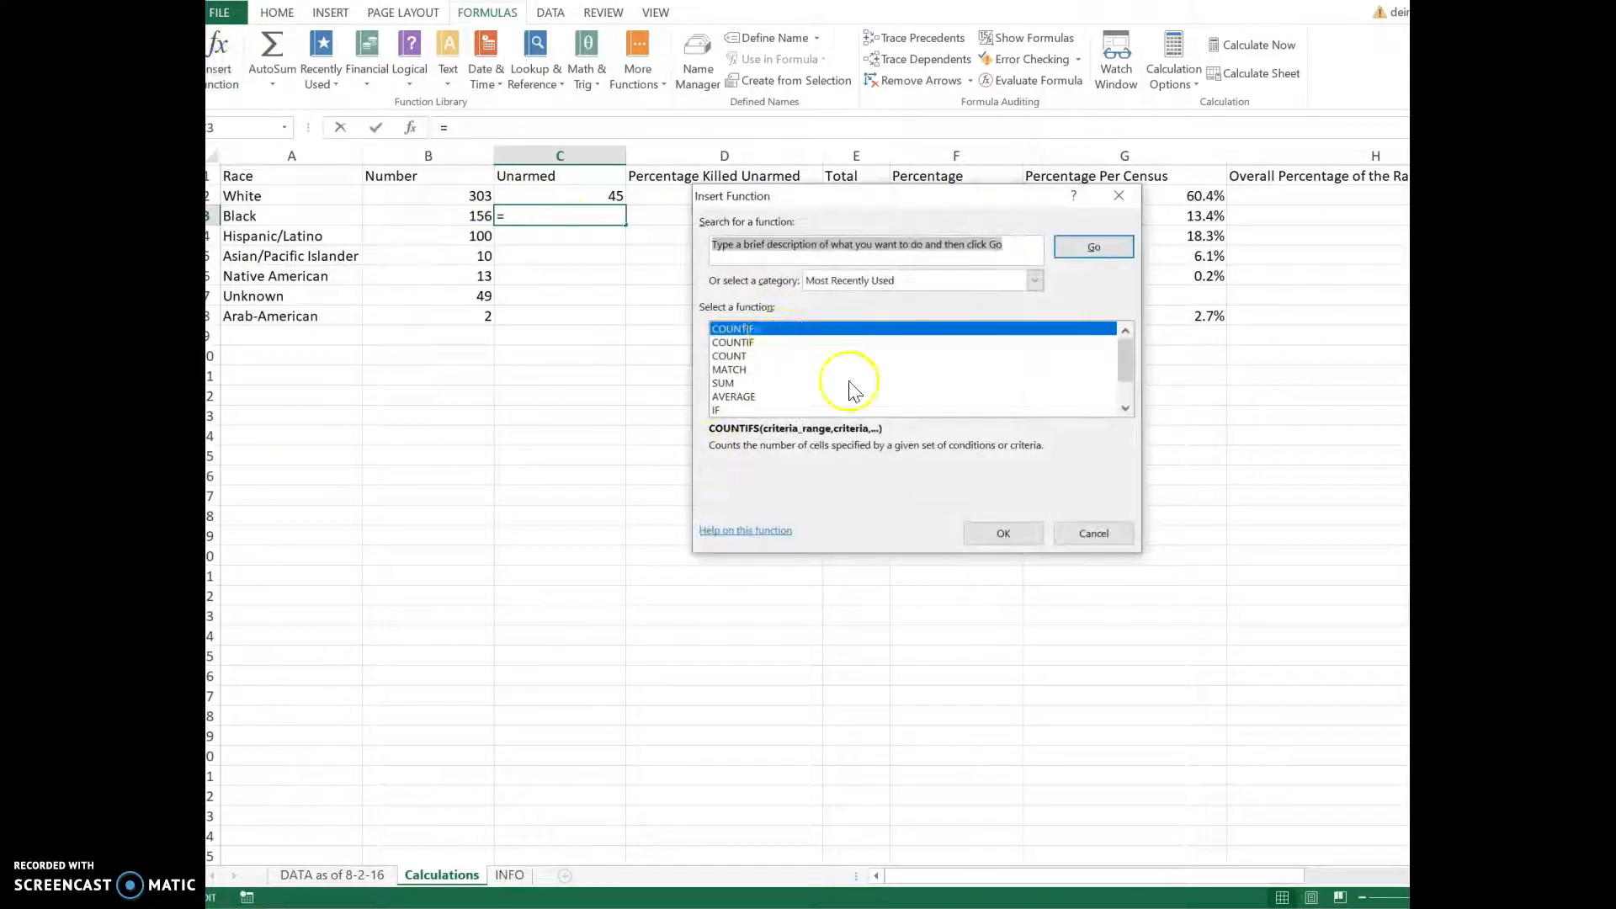
{"action": "left_click", "coordinate": [1003, 542]}
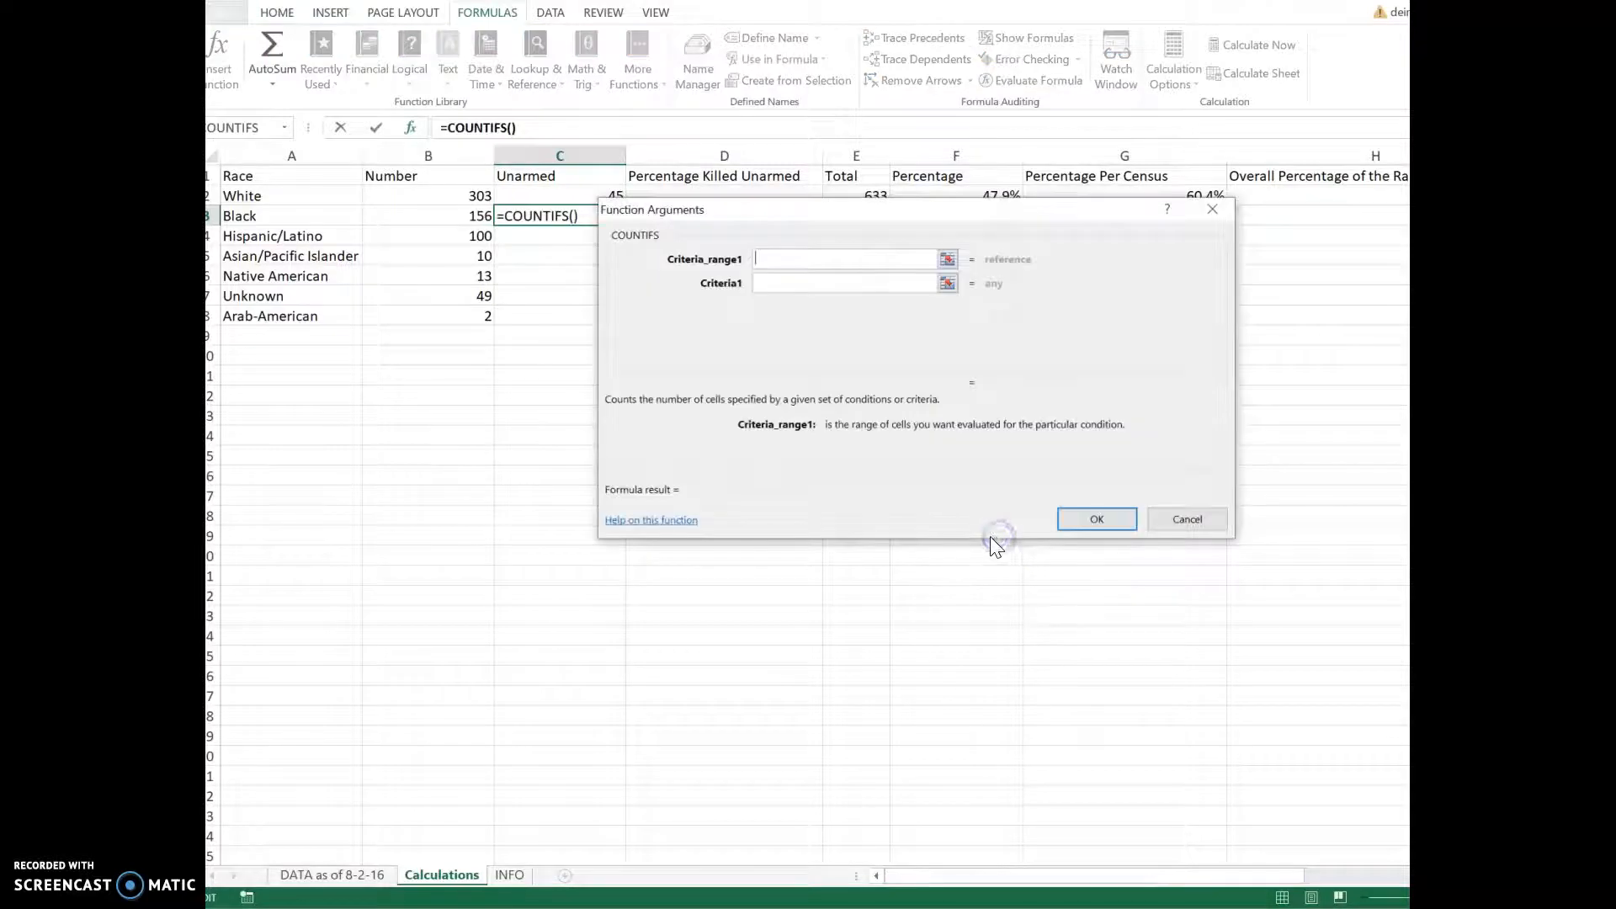
{"action": "left_click", "coordinate": [345, 876]}
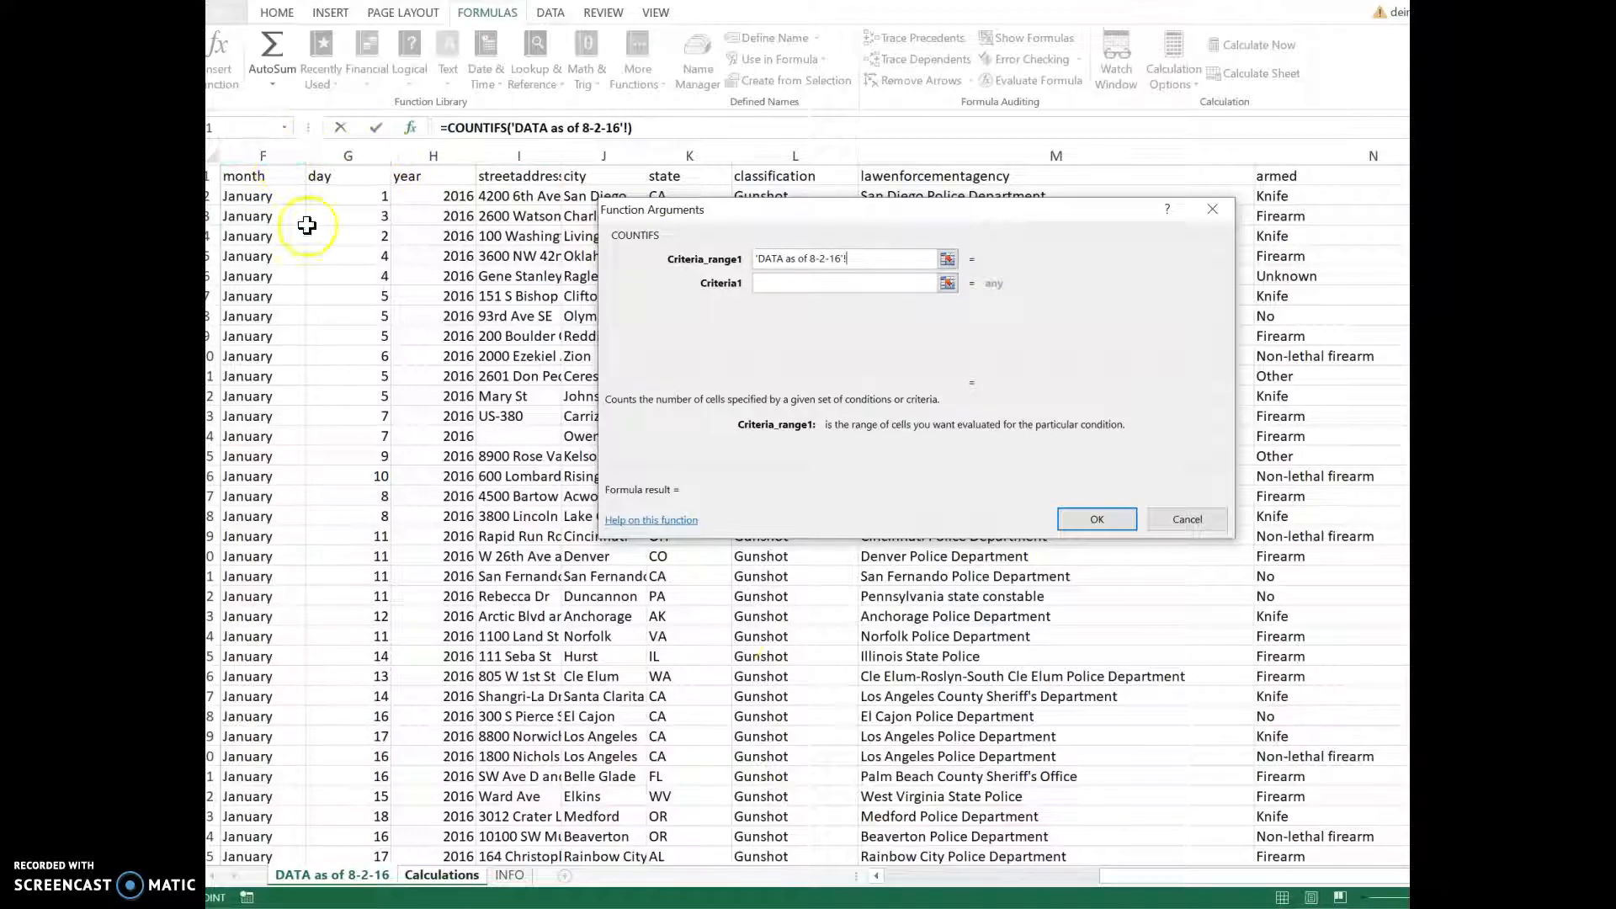
{"action": "left_click_drag", "start_coordinate": [1136, 876], "coordinate": [926, 896]}
{"action": "left_click", "coordinate": [770, 155]}
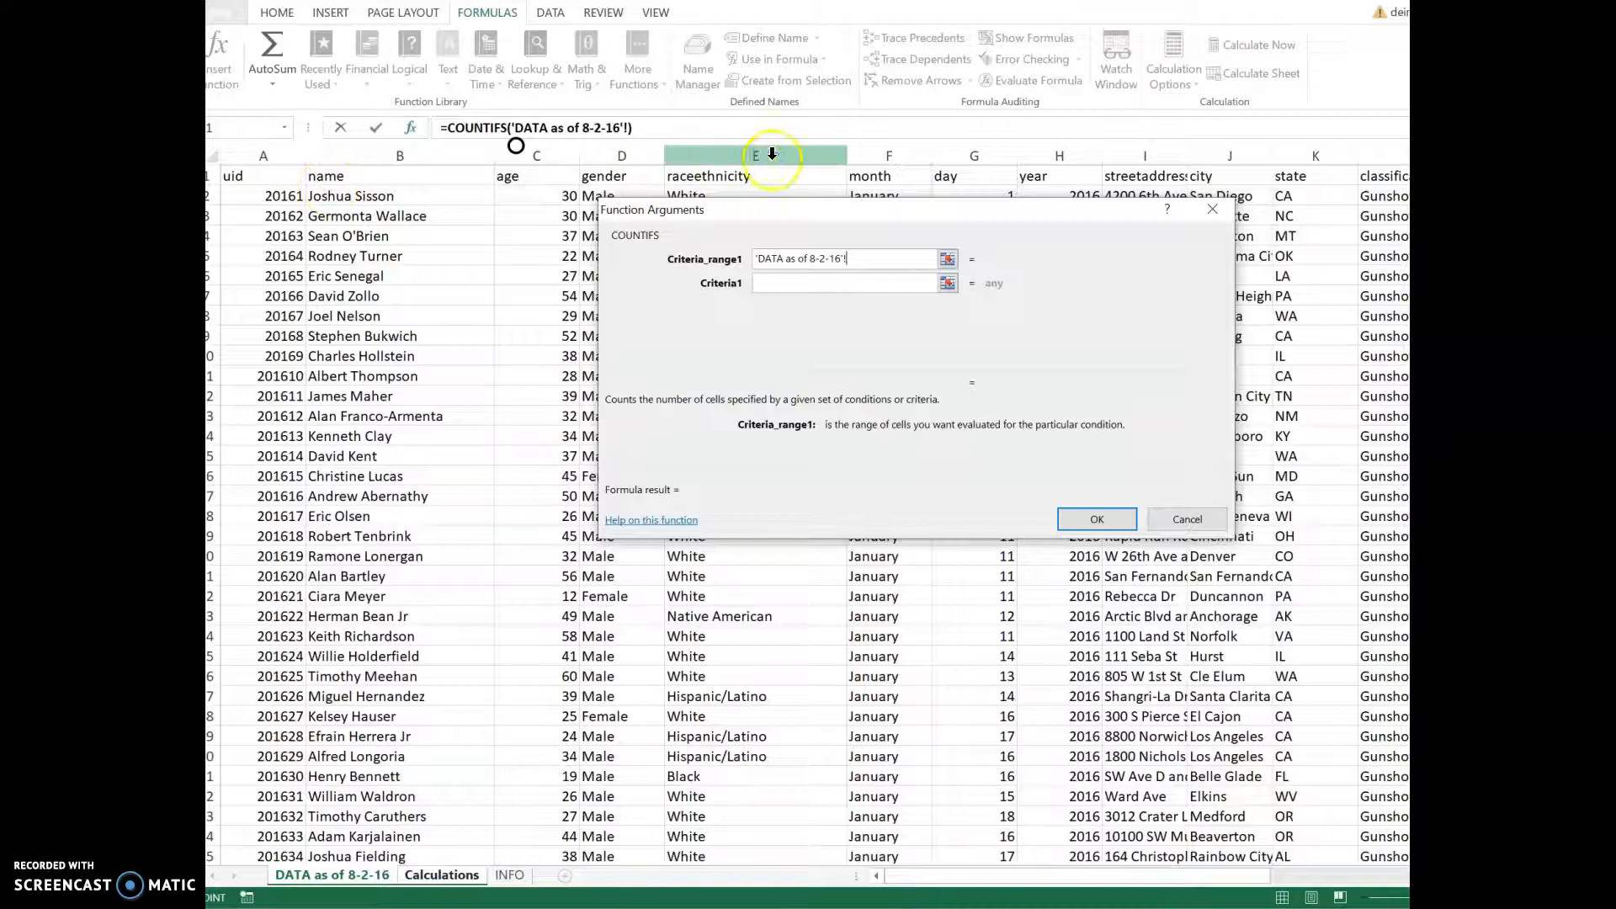
{"action": "left_click", "coordinate": [791, 286]}
{"action": "type", "text": "white"}
{"action": "key", "text": "BackSpace"}
{"action": "key", "text": "BackSpace"}
{"action": "key", "text": "BackSpace"}
{"action": "key", "text": "BackSpace"}
{"action": "key", "text": "BackSpace"}
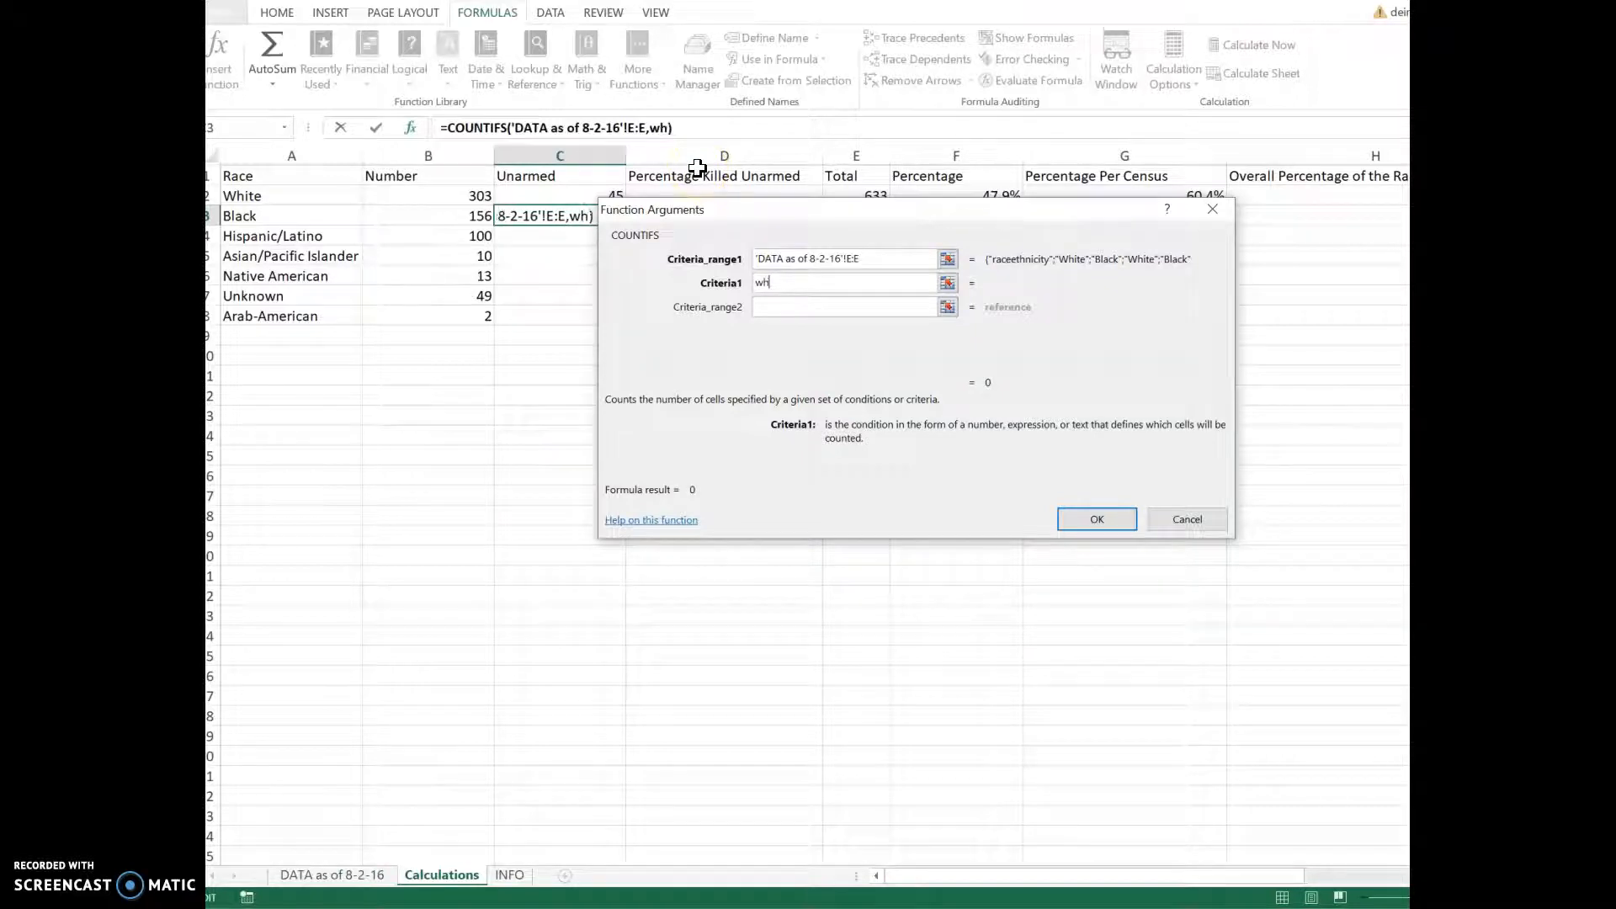
{"action": "type", "text": "Black"}
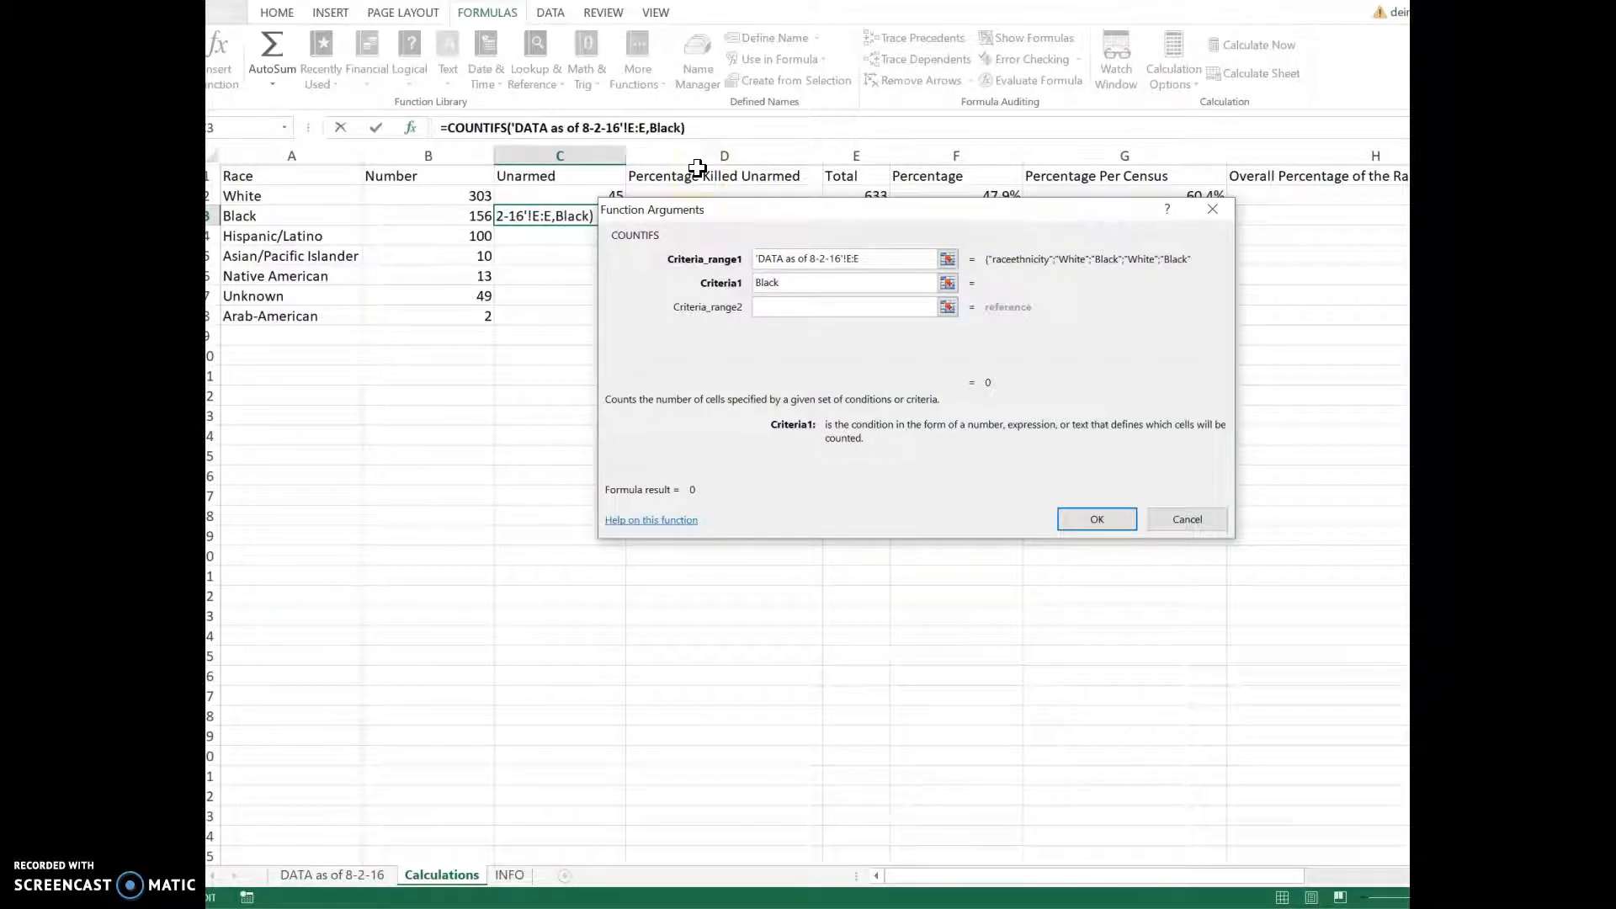
{"action": "left_click", "coordinate": [791, 308]}
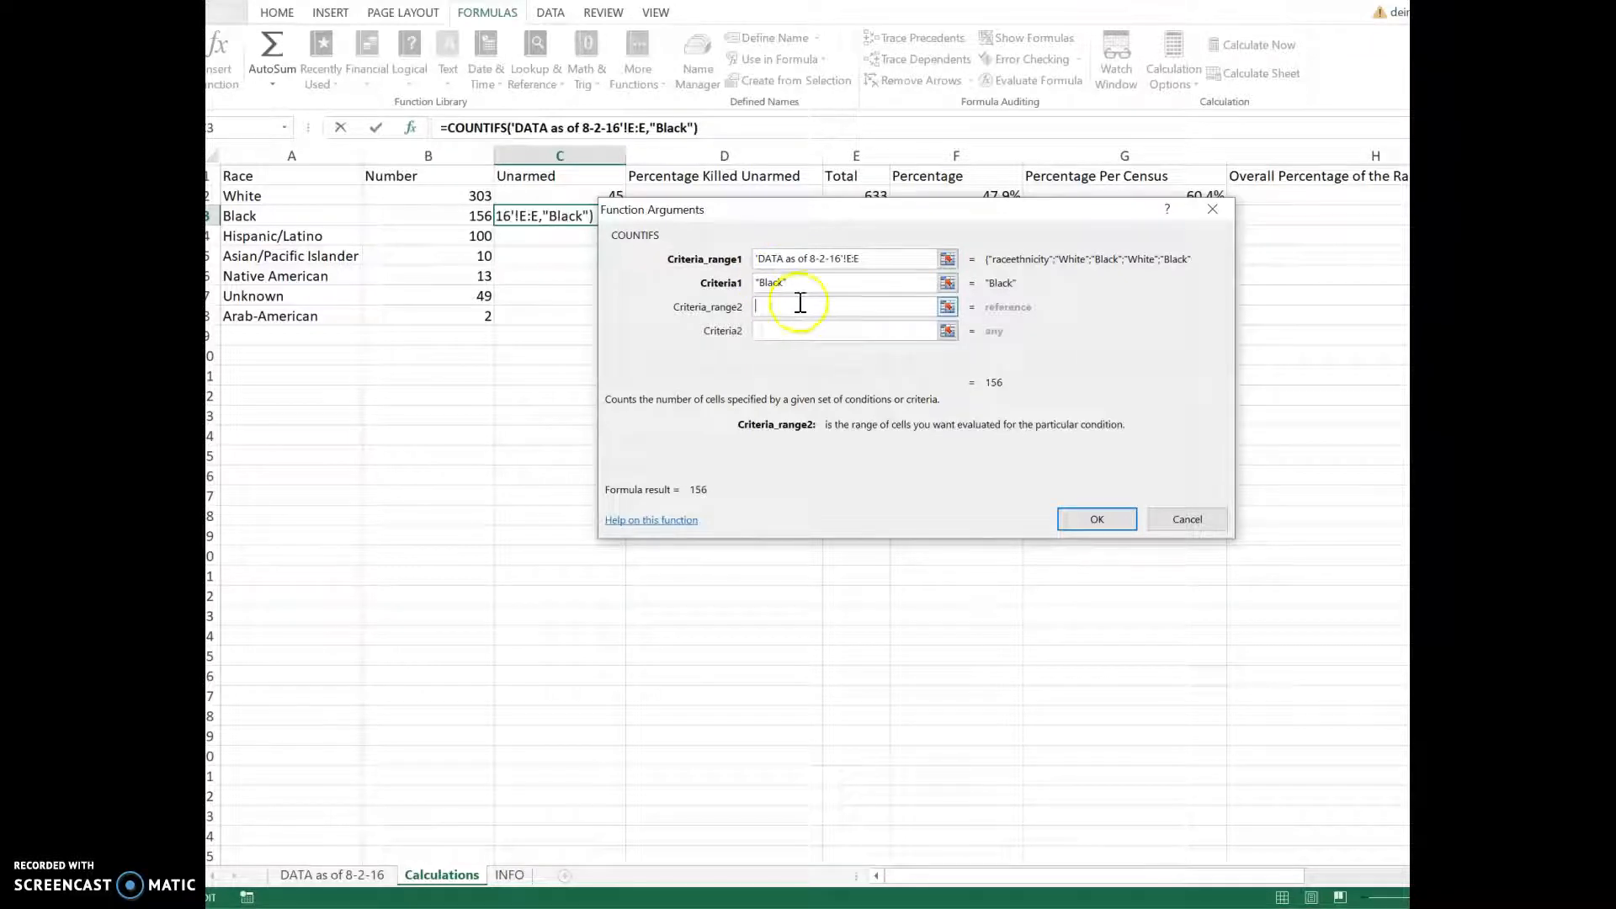
Step: Add range 'DATA as of 8-2-16'!N:N with criterion No and finish, returning 26
{"action": "left_click", "coordinate": [375, 880]}
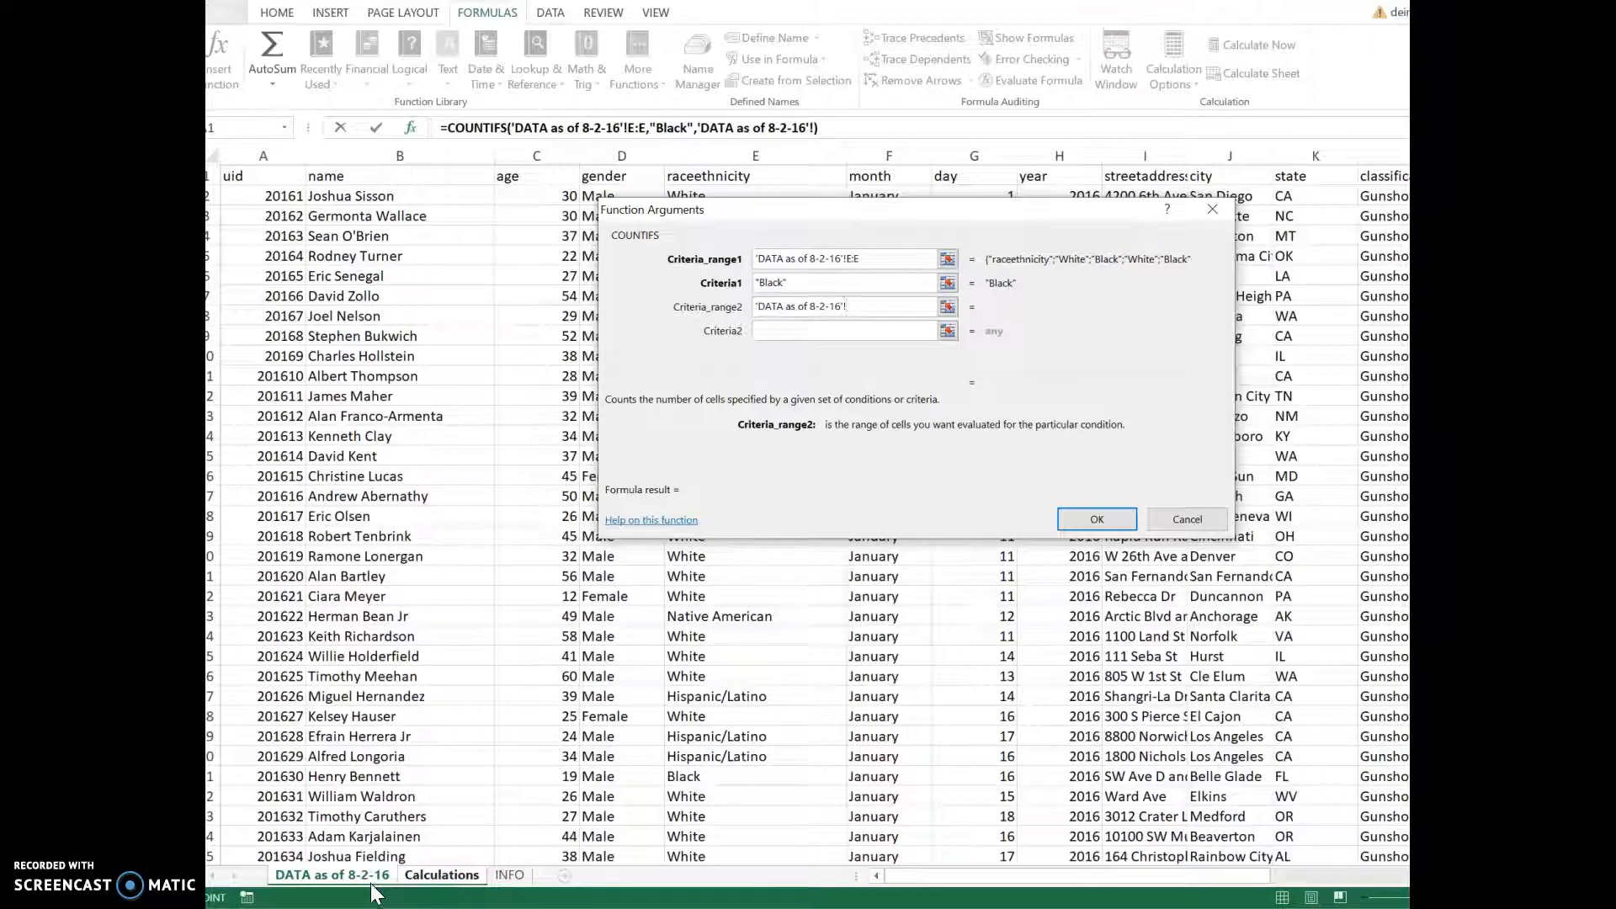
{"action": "left_click_drag", "start_coordinate": [887, 899], "coordinate": [1124, 897]}
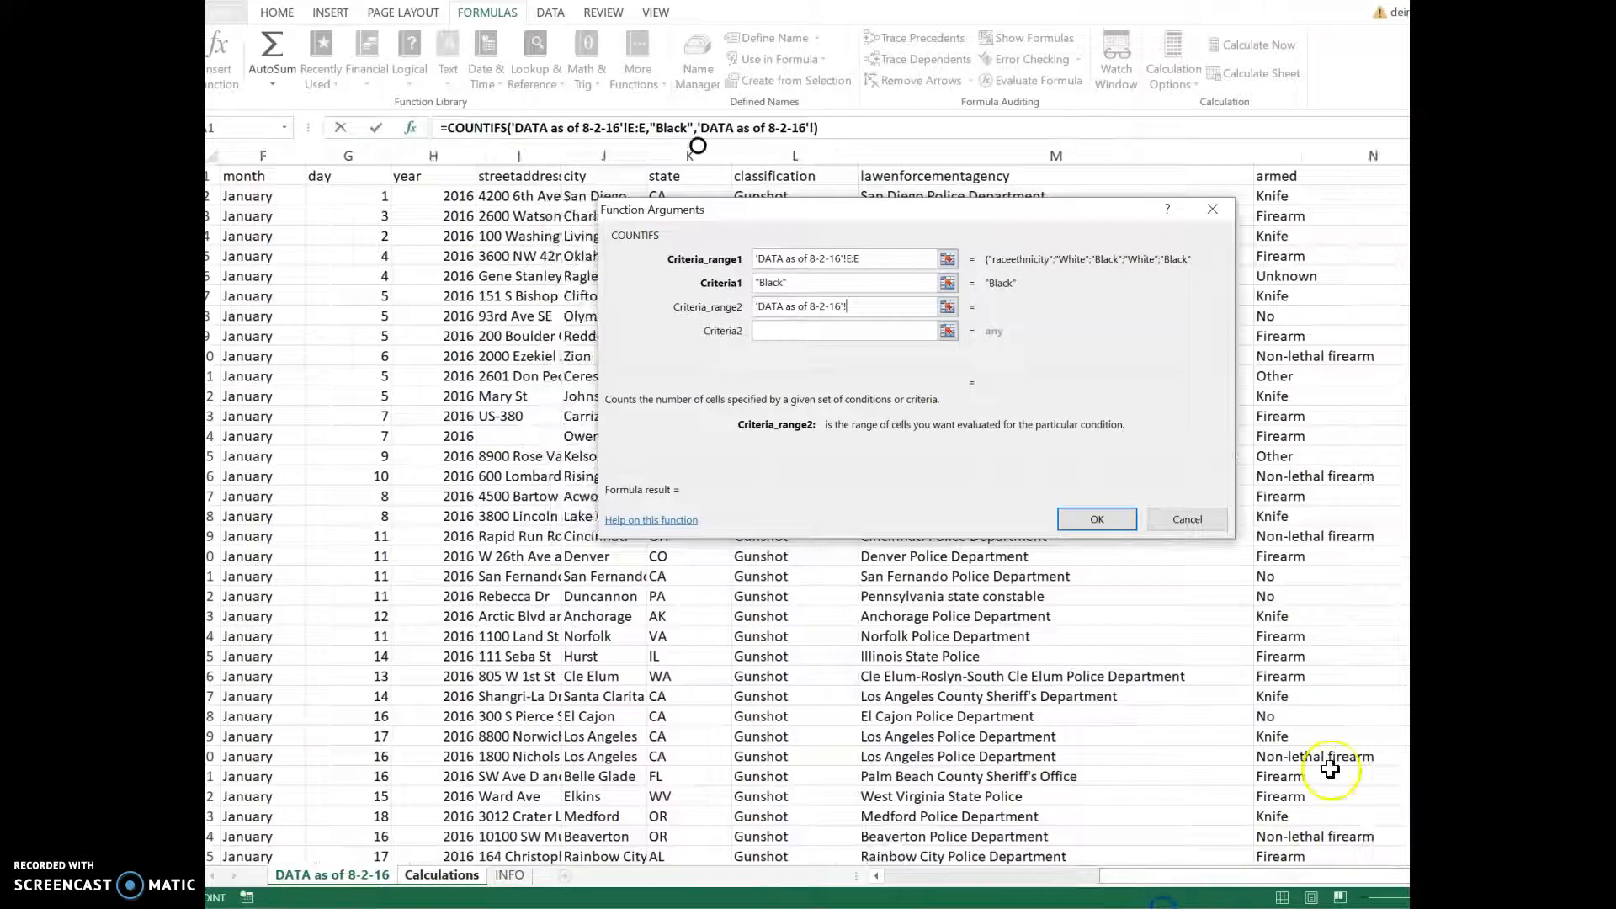
{"action": "left_click", "coordinate": [1323, 156]}
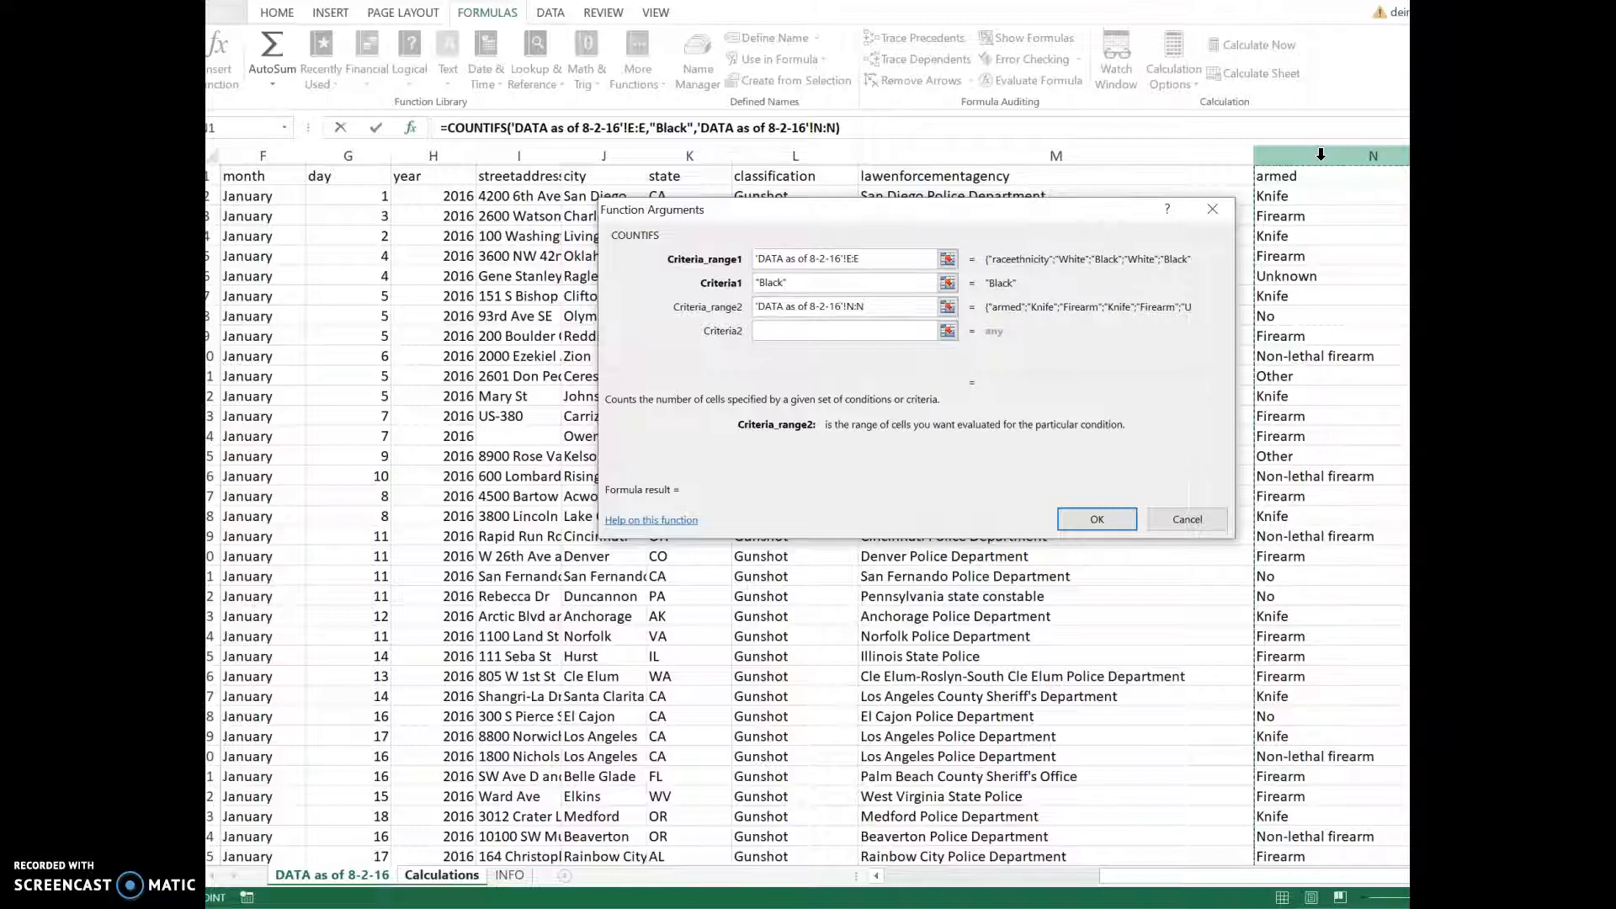
{"action": "left_click", "coordinate": [870, 337]}
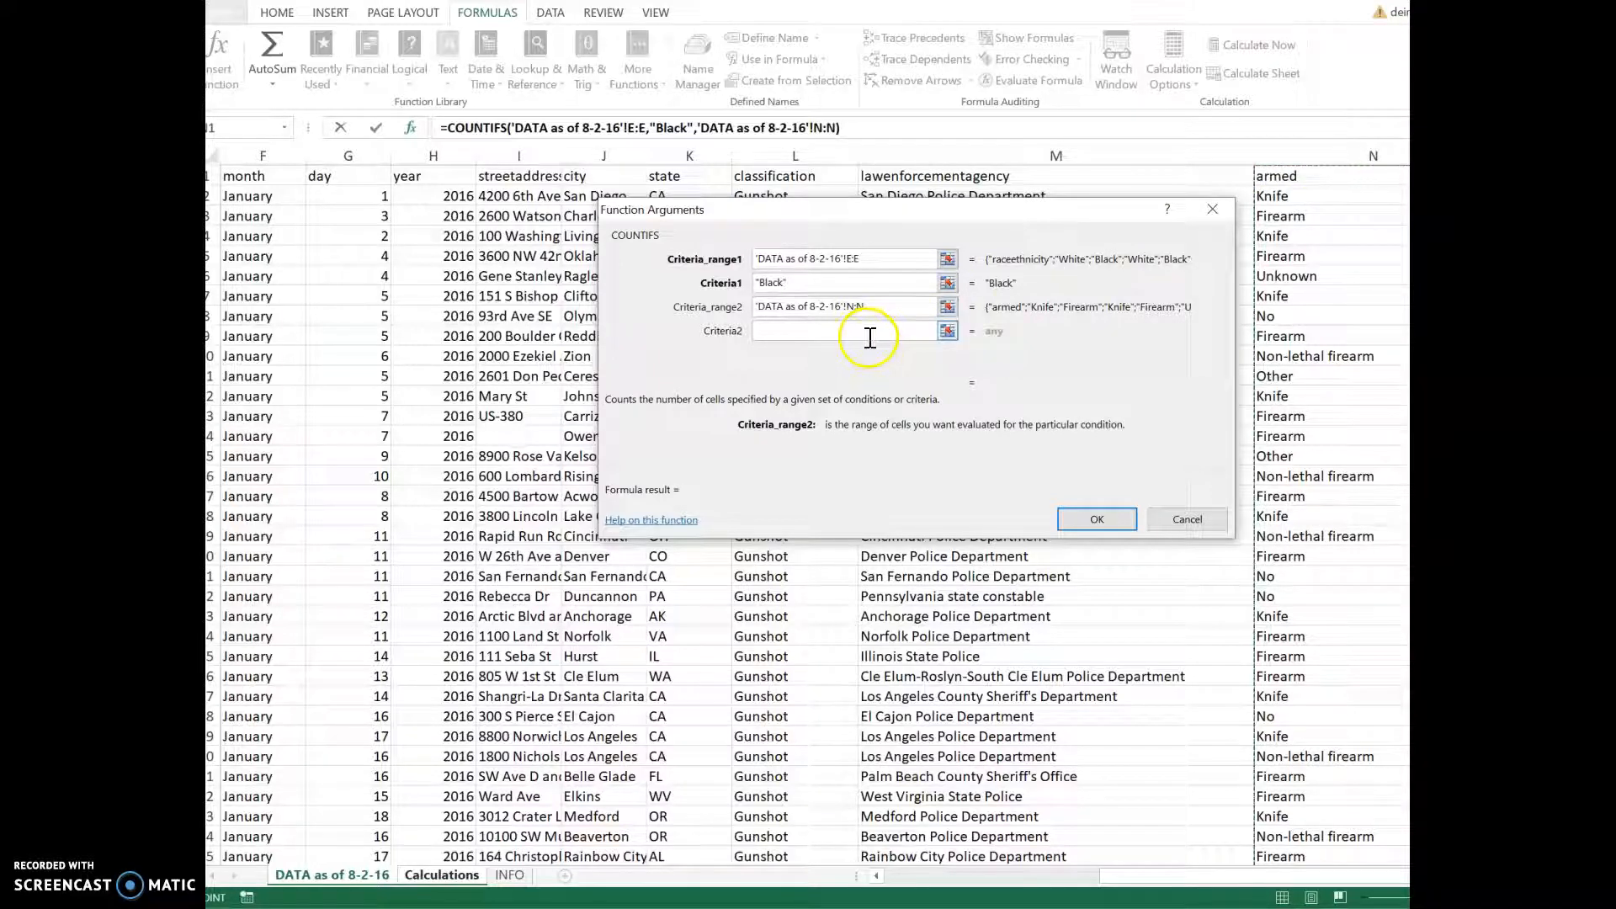
{"action": "type", "text": "No"}
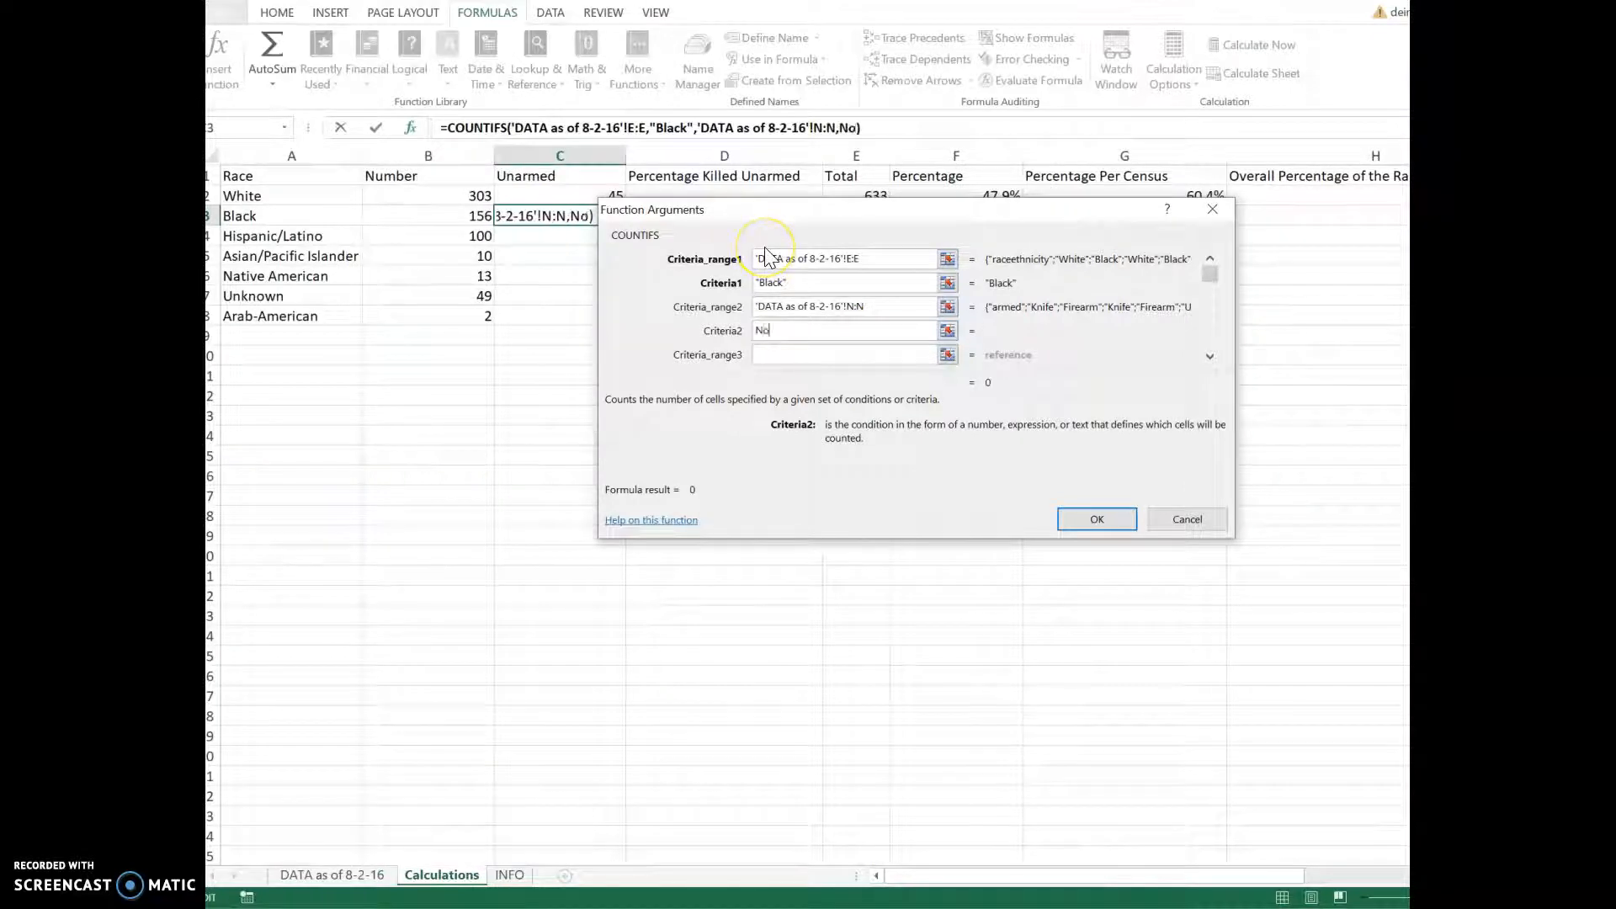
{"action": "left_click", "coordinate": [1084, 523]}
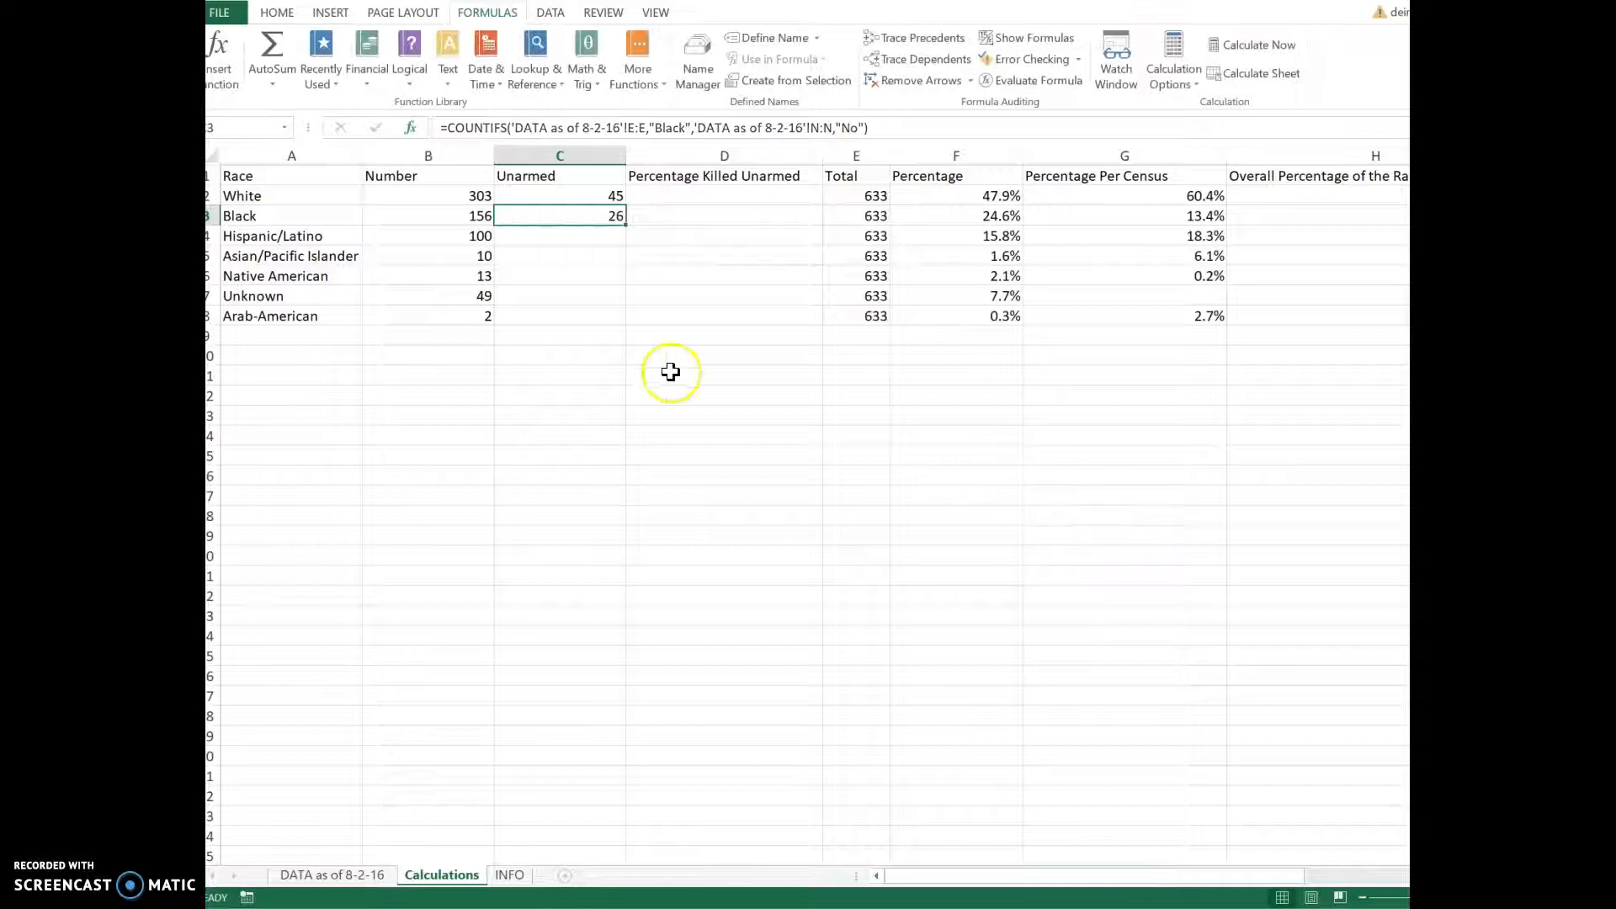
{"action": "left_click", "coordinate": [566, 237]}
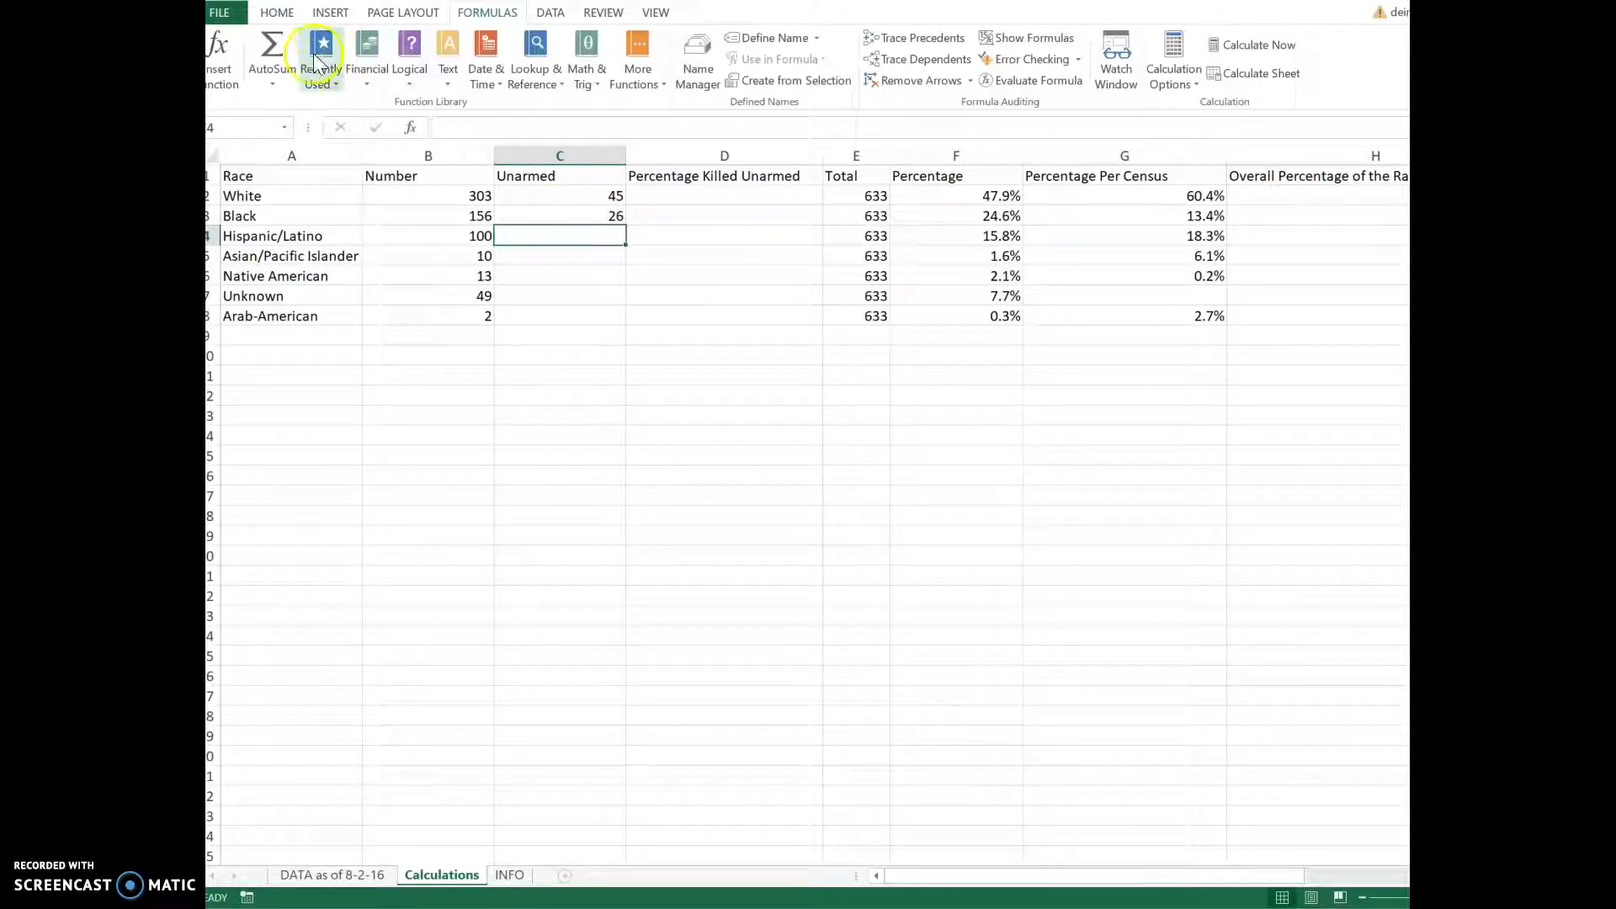
Step: In C4, insert COUNTIFS with range 'DATA as of 8-2-16'!E:E and criterion Hispanic/Latino
{"action": "left_click", "coordinate": [217, 57]}
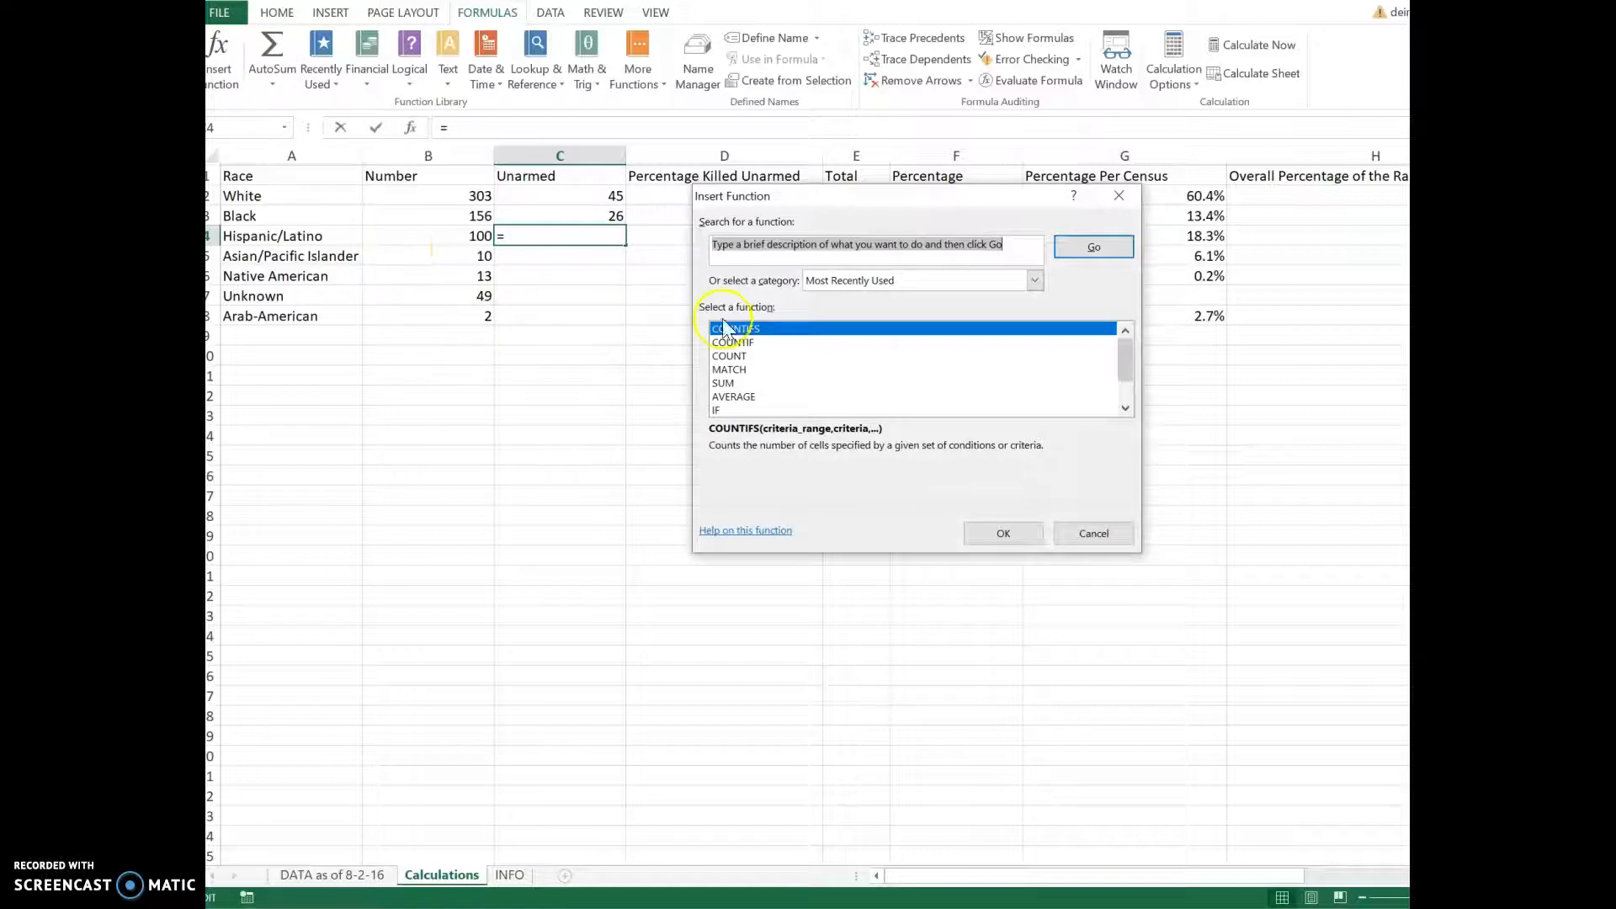
{"action": "left_click", "coordinate": [993, 536]}
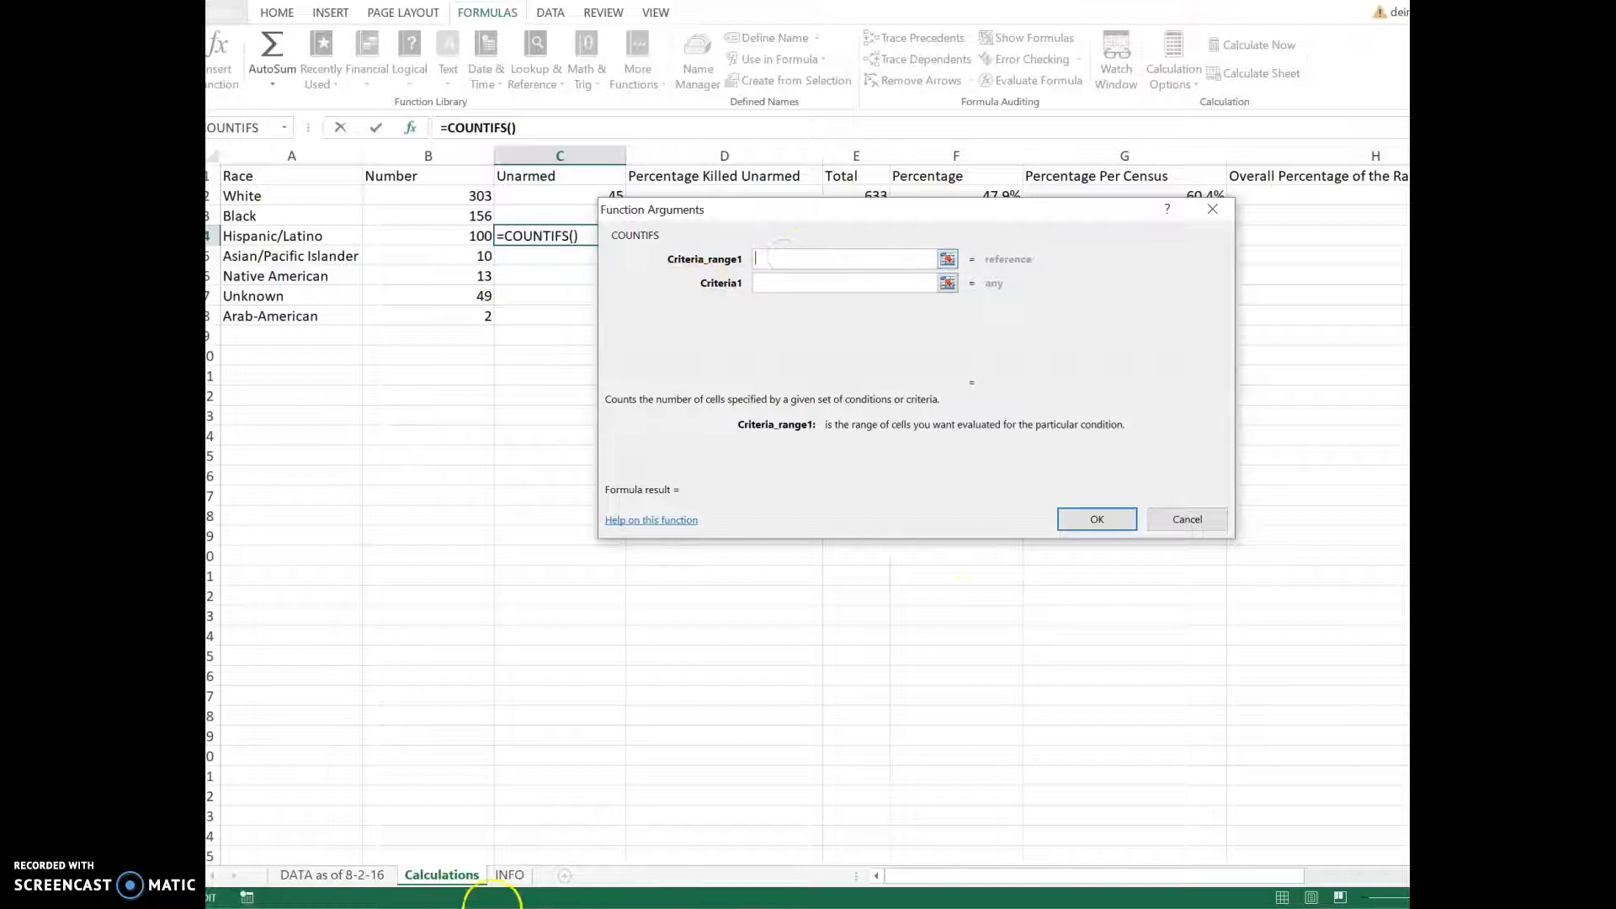
{"action": "left_click", "coordinate": [350, 876]}
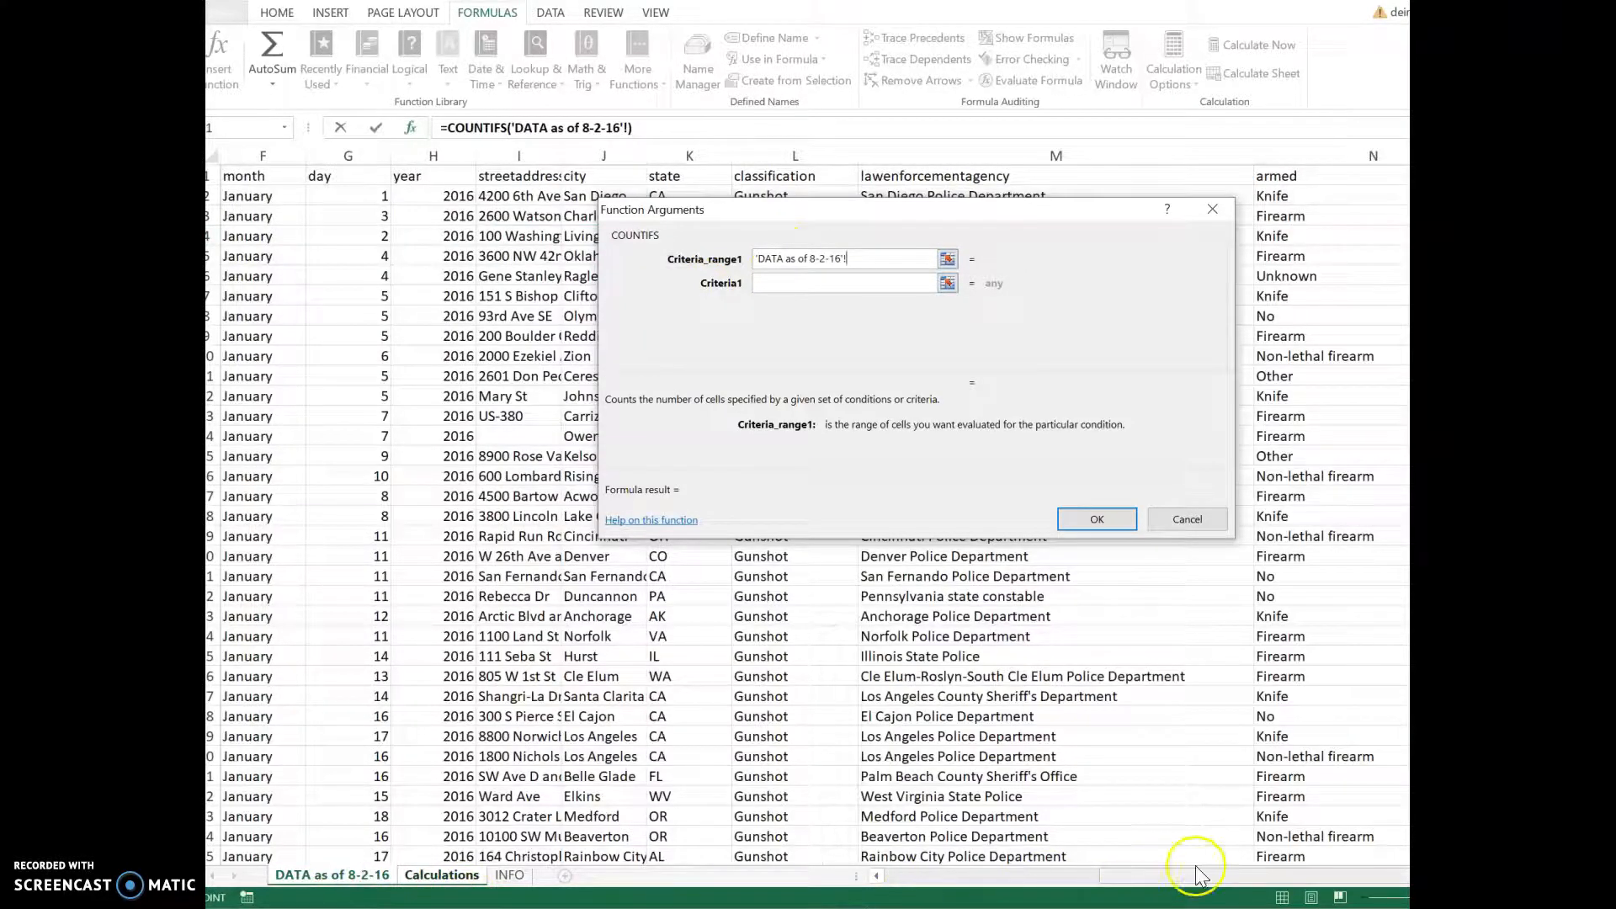
{"action": "left_click_drag", "start_coordinate": [1193, 876], "coordinate": [1085, 898]}
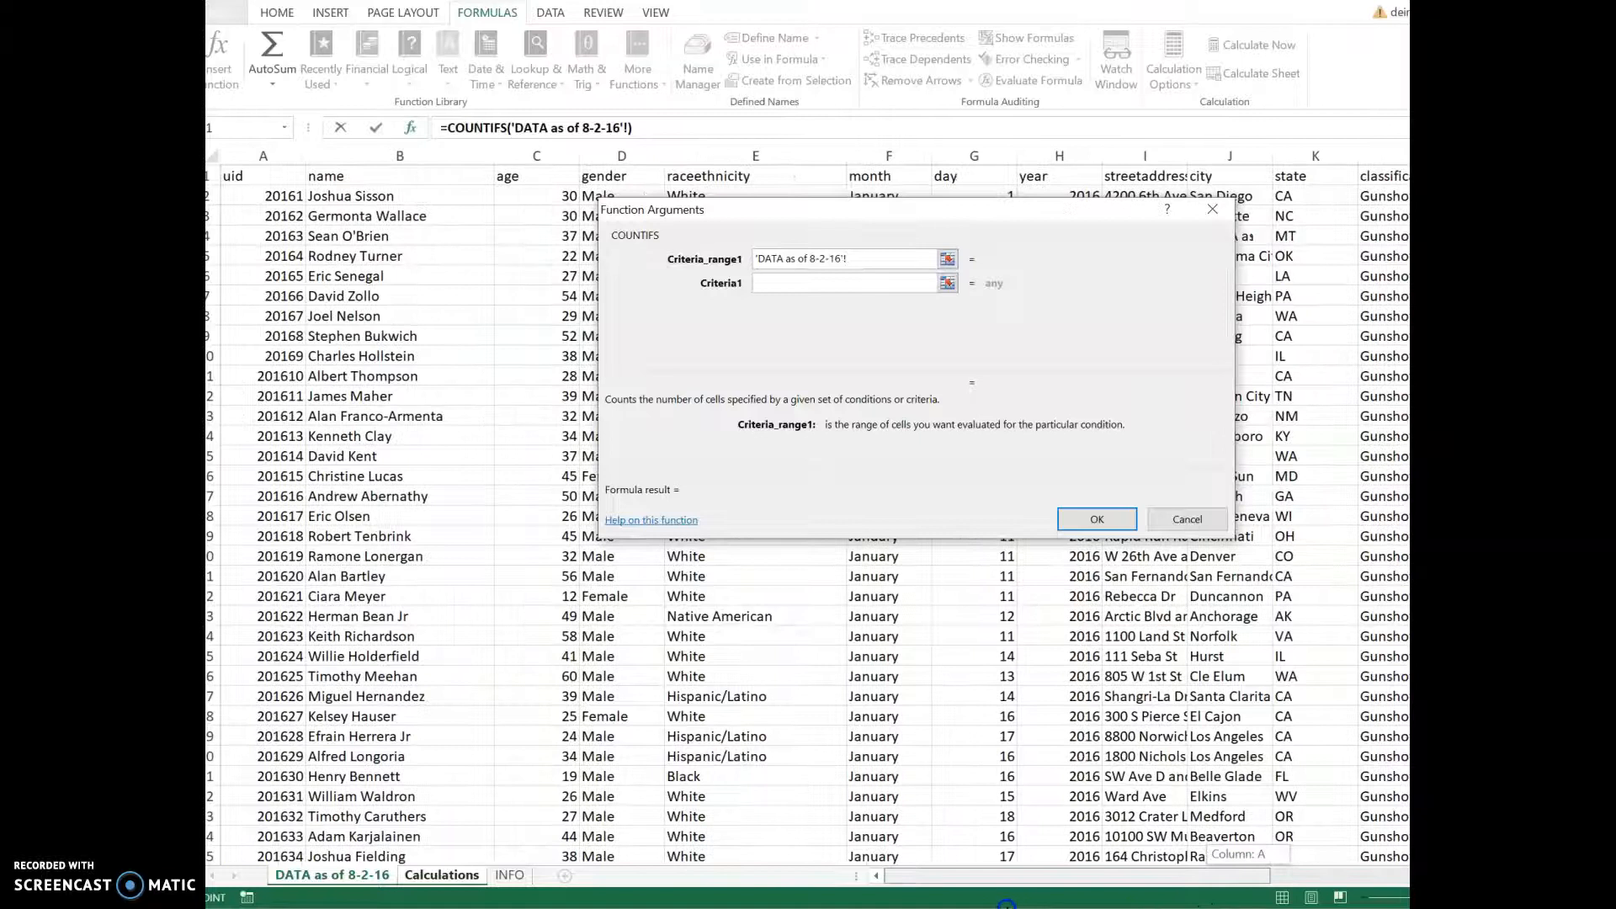
{"action": "left_click", "coordinate": [721, 152]}
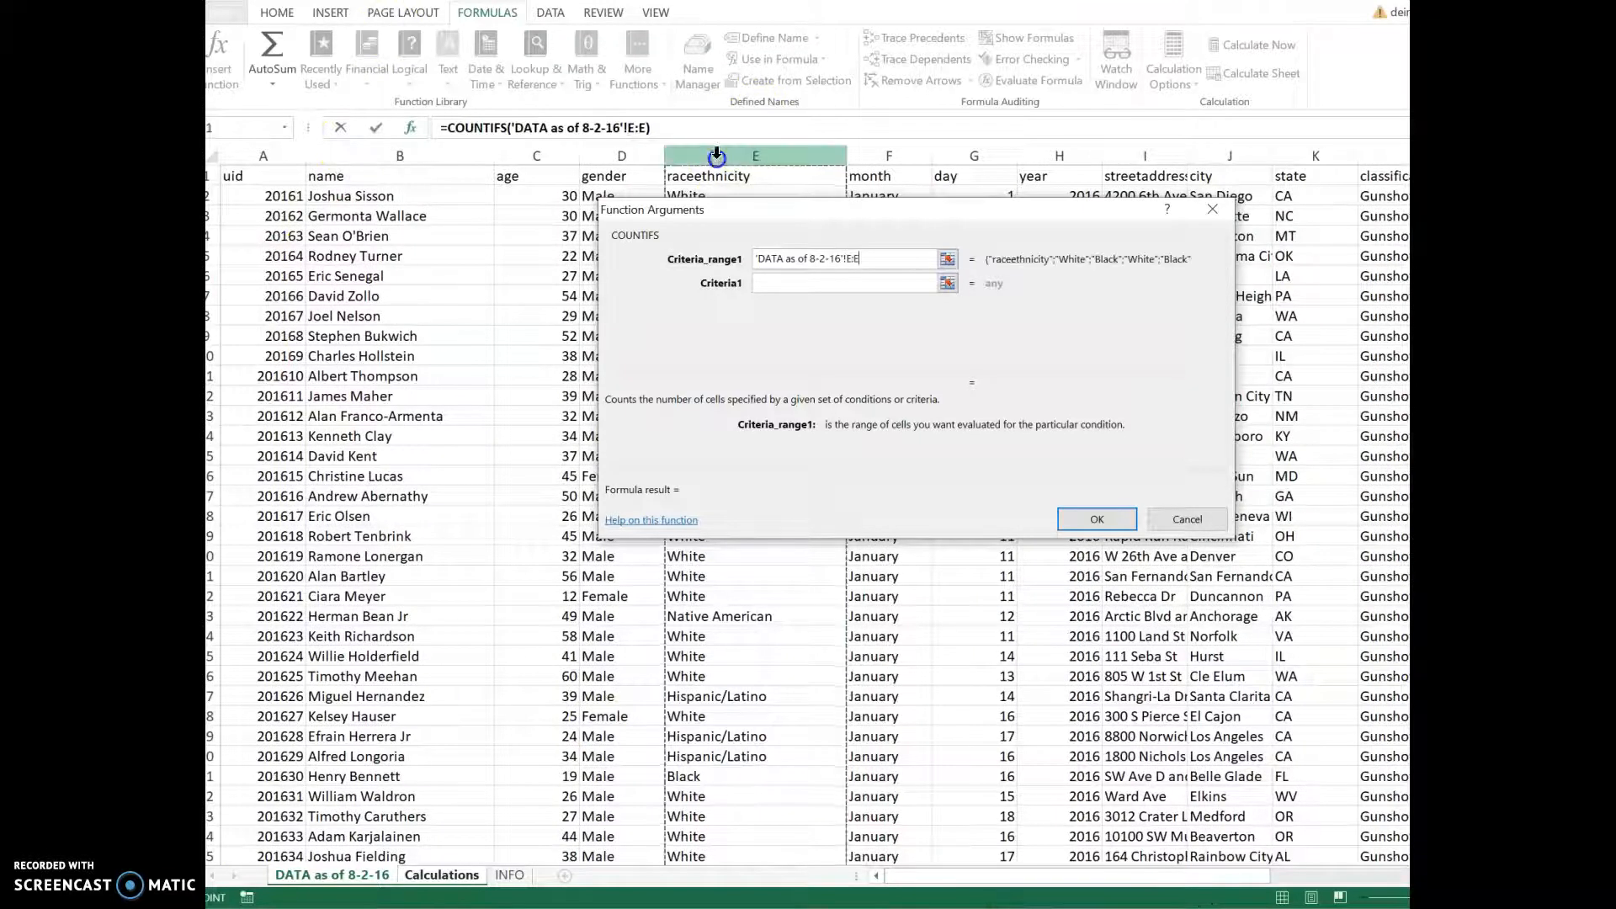
{"action": "left_click", "coordinate": [813, 287]}
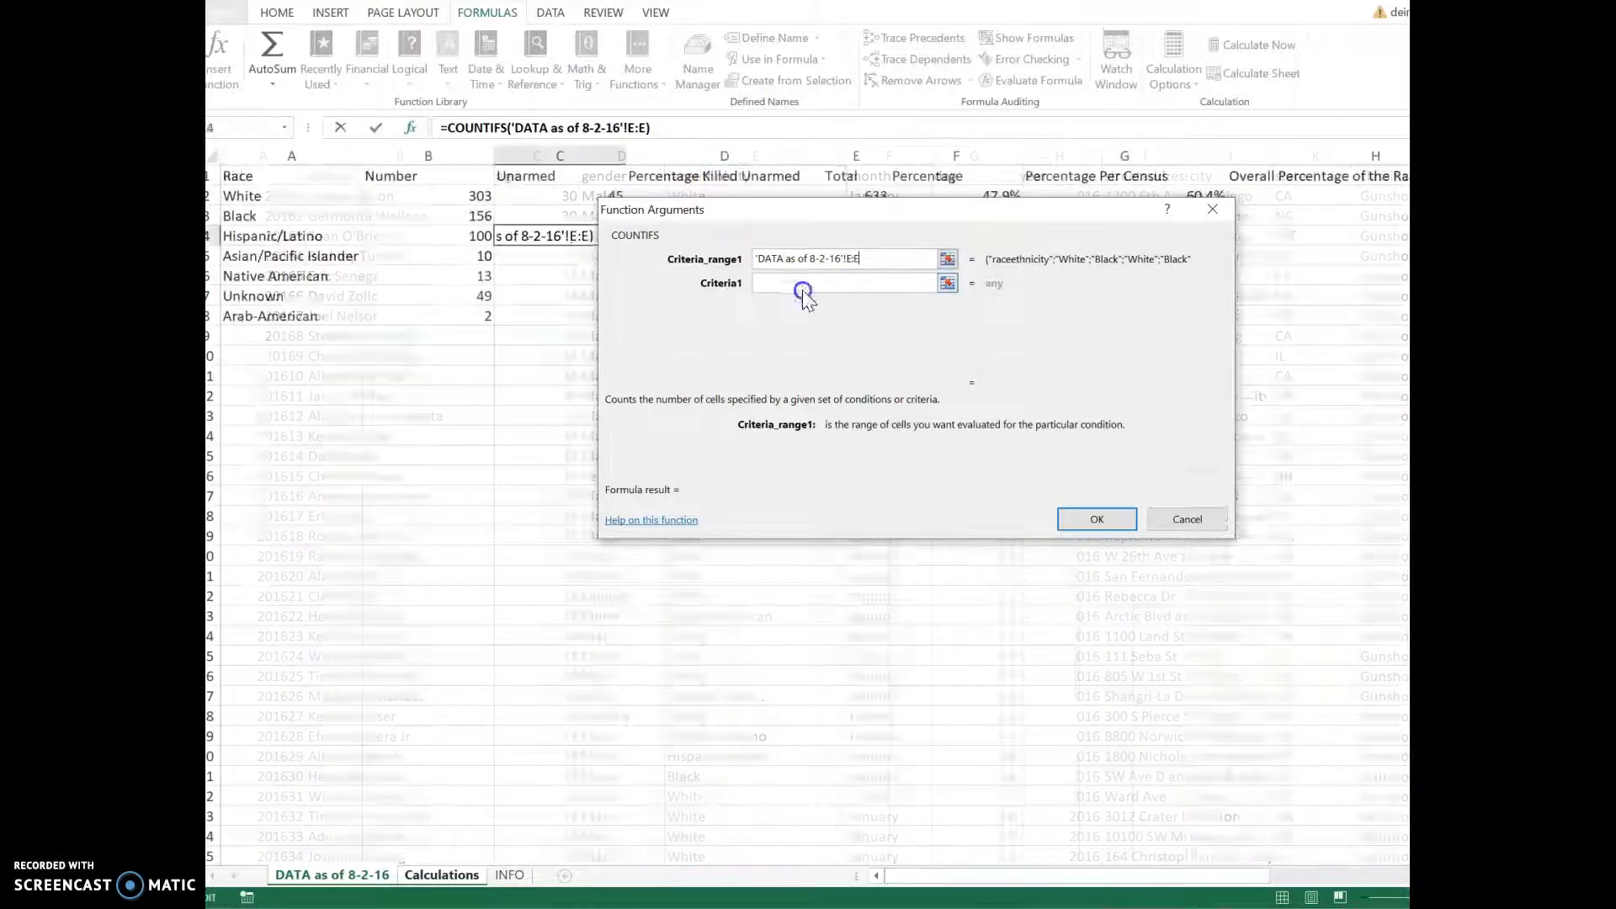
{"action": "type", "text": "Hispanic"}
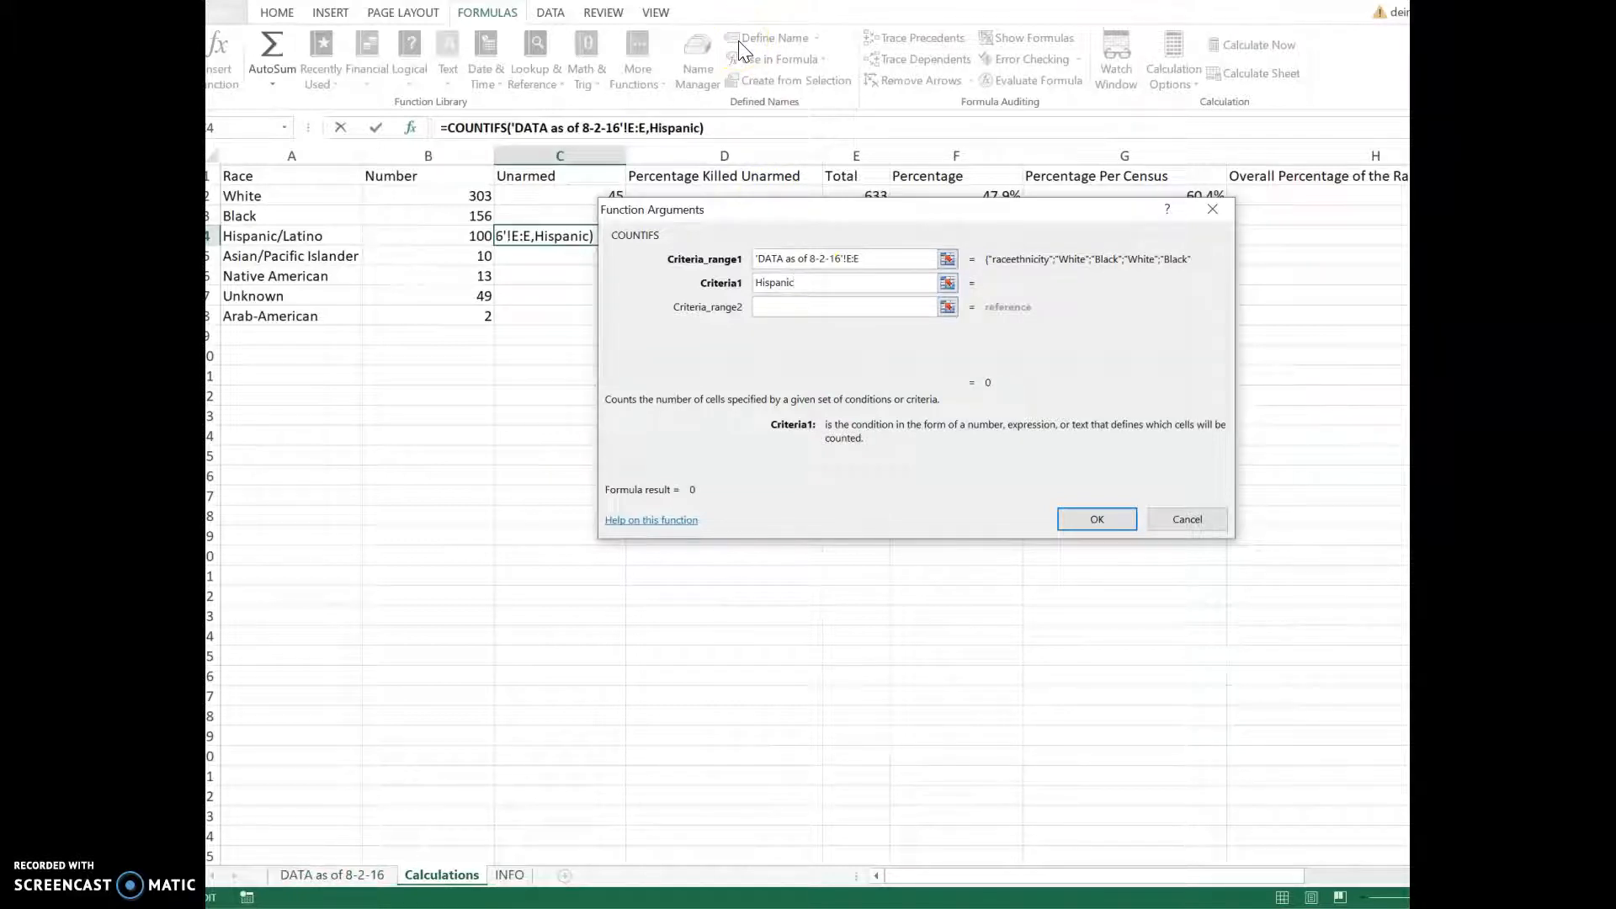
{"action": "type", "text": "/Latino"}
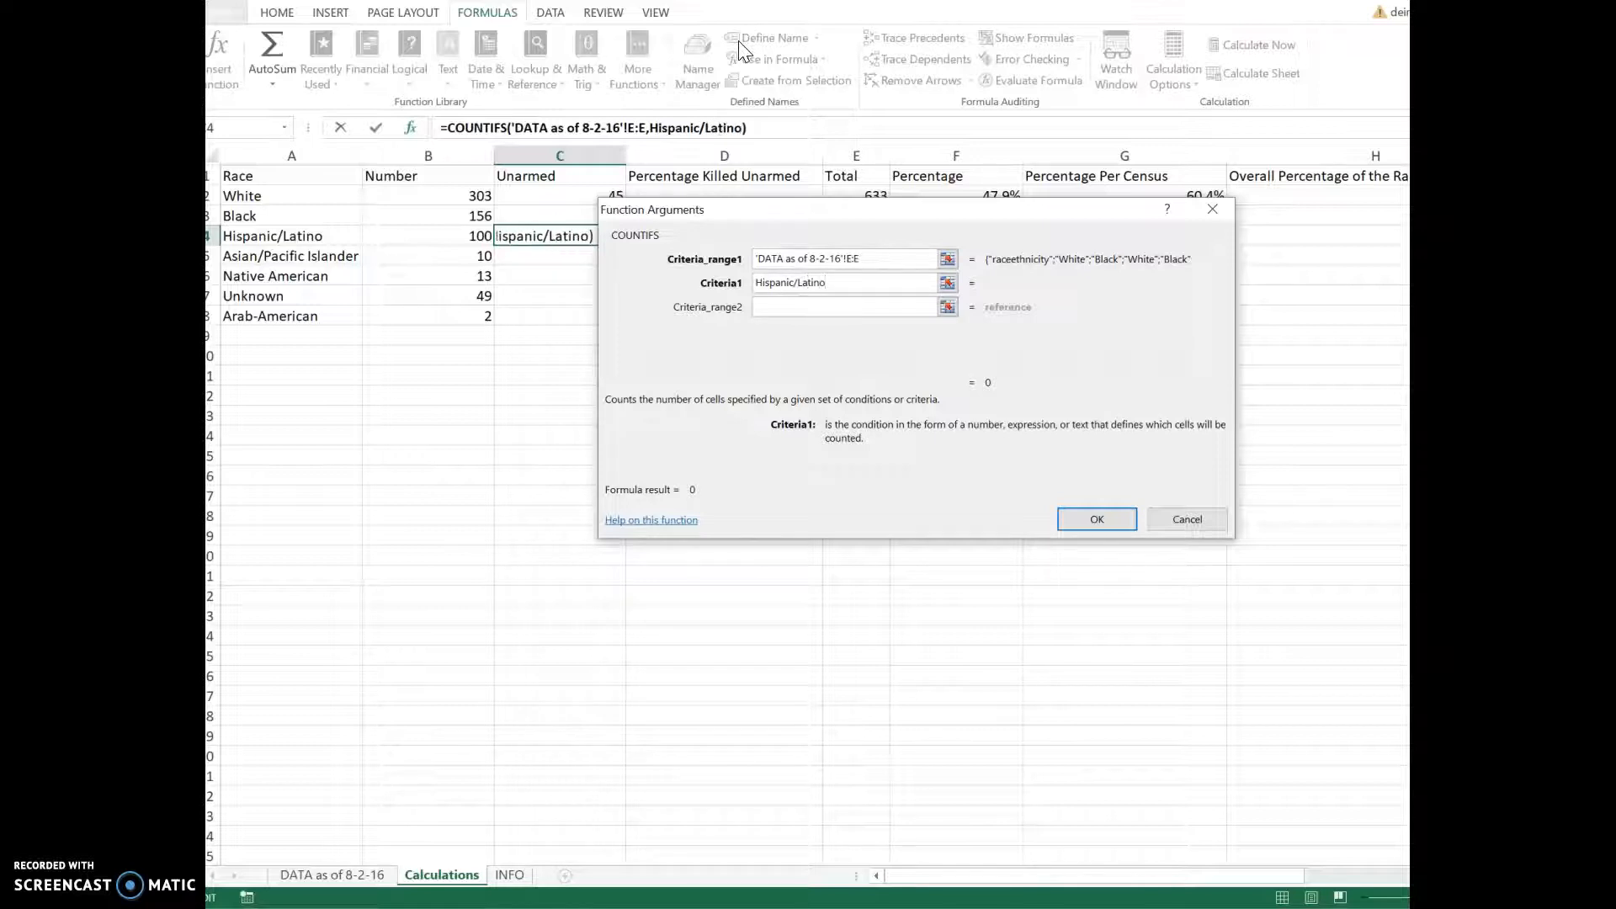
{"action": "left_click", "coordinate": [817, 307]}
{"action": "left_click", "coordinate": [815, 308]}
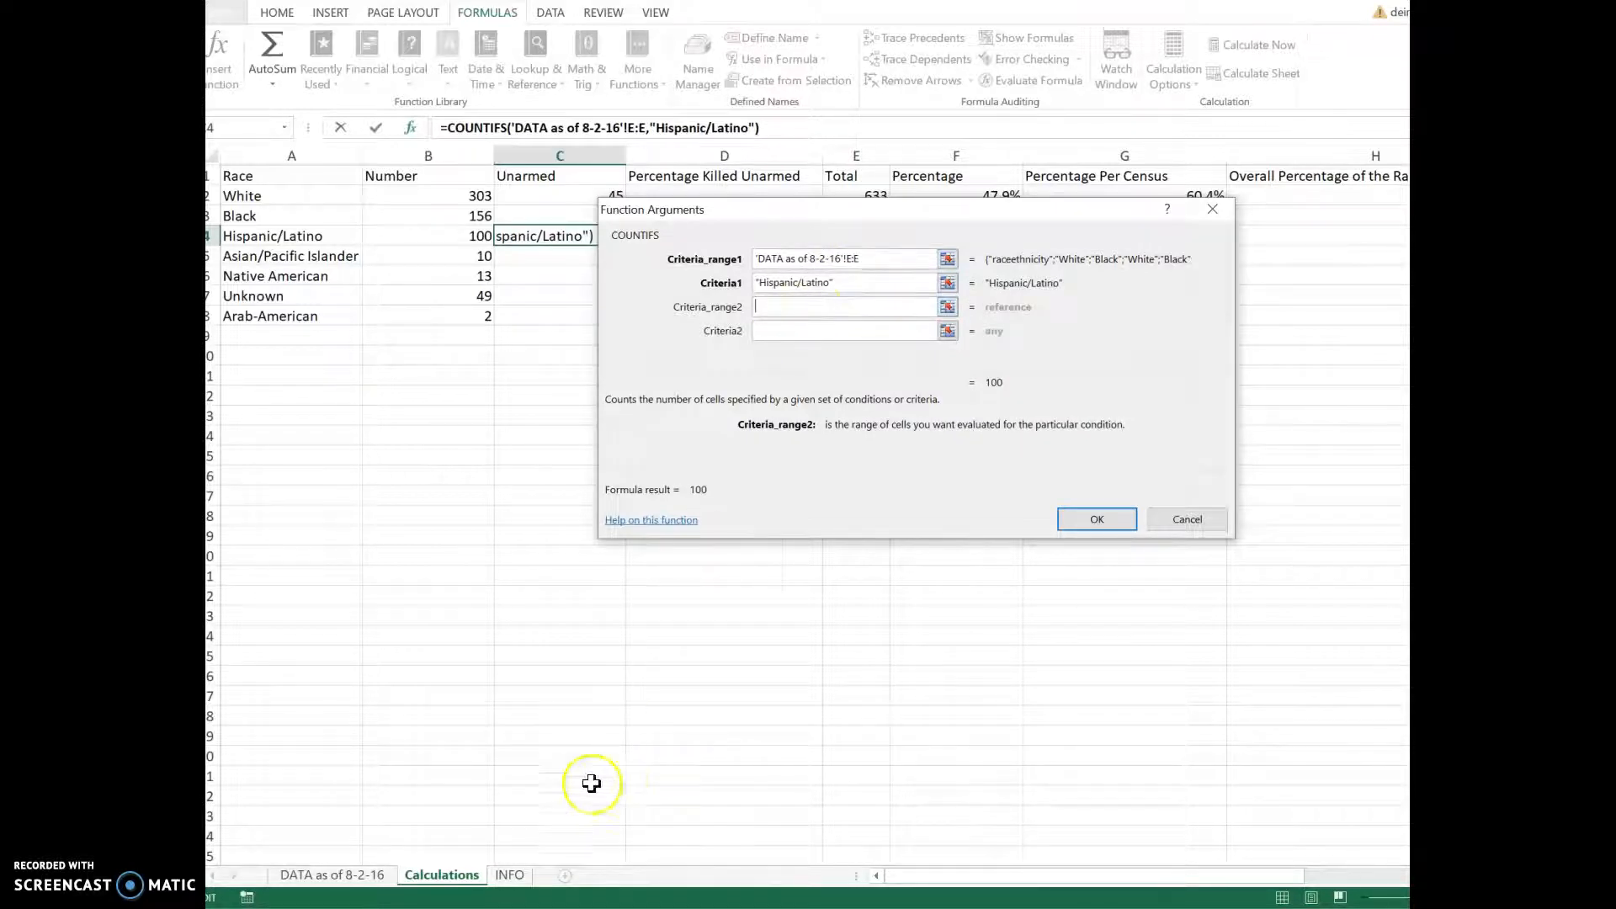
Step: Add range 'DATA as of 8-2-16'!N:N with criterion No and finish, returning 16
{"action": "left_click", "coordinate": [353, 878]}
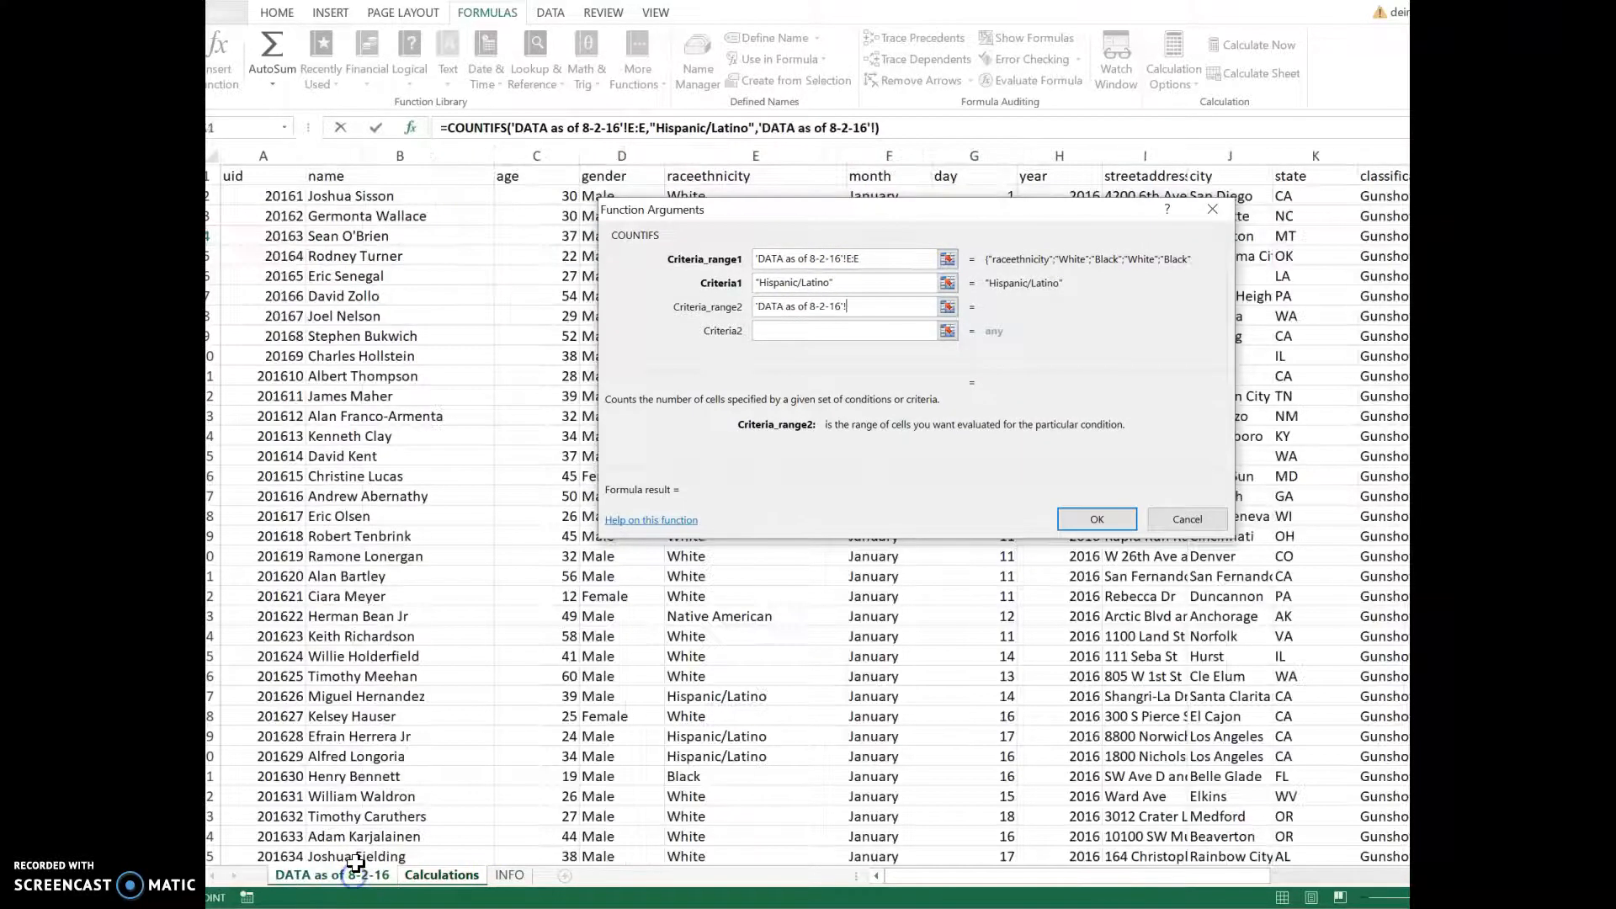
{"action": "left_click_drag", "start_coordinate": [1005, 877], "coordinate": [1374, 895]}
{"action": "left_click", "coordinate": [1349, 153]}
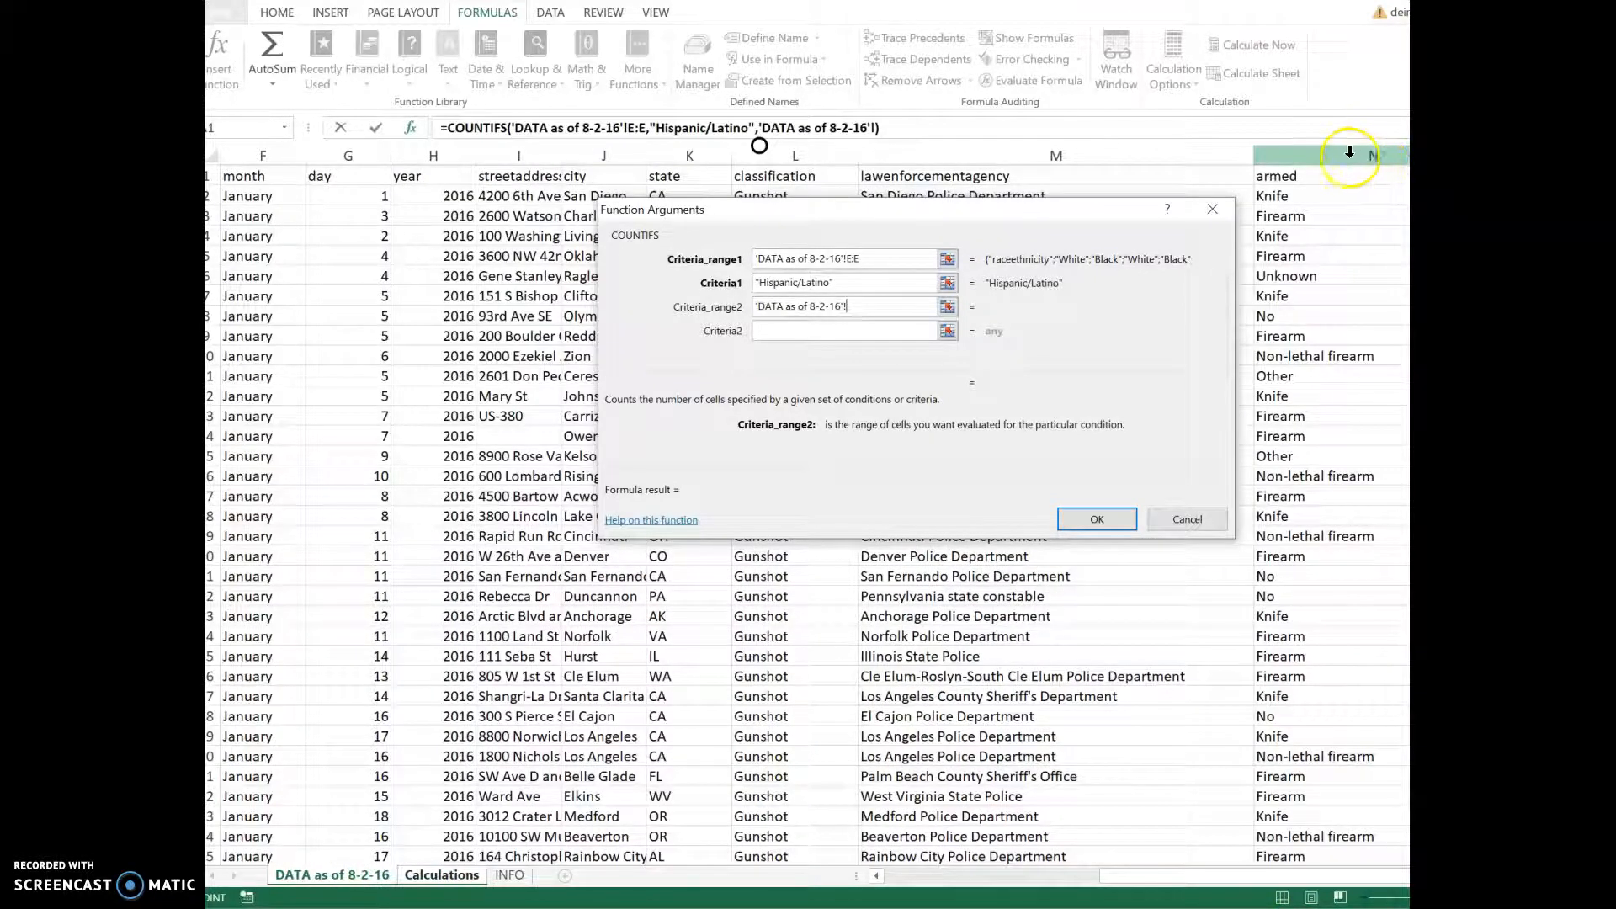
{"action": "left_click", "coordinate": [861, 330]}
{"action": "type", "text": "No"}
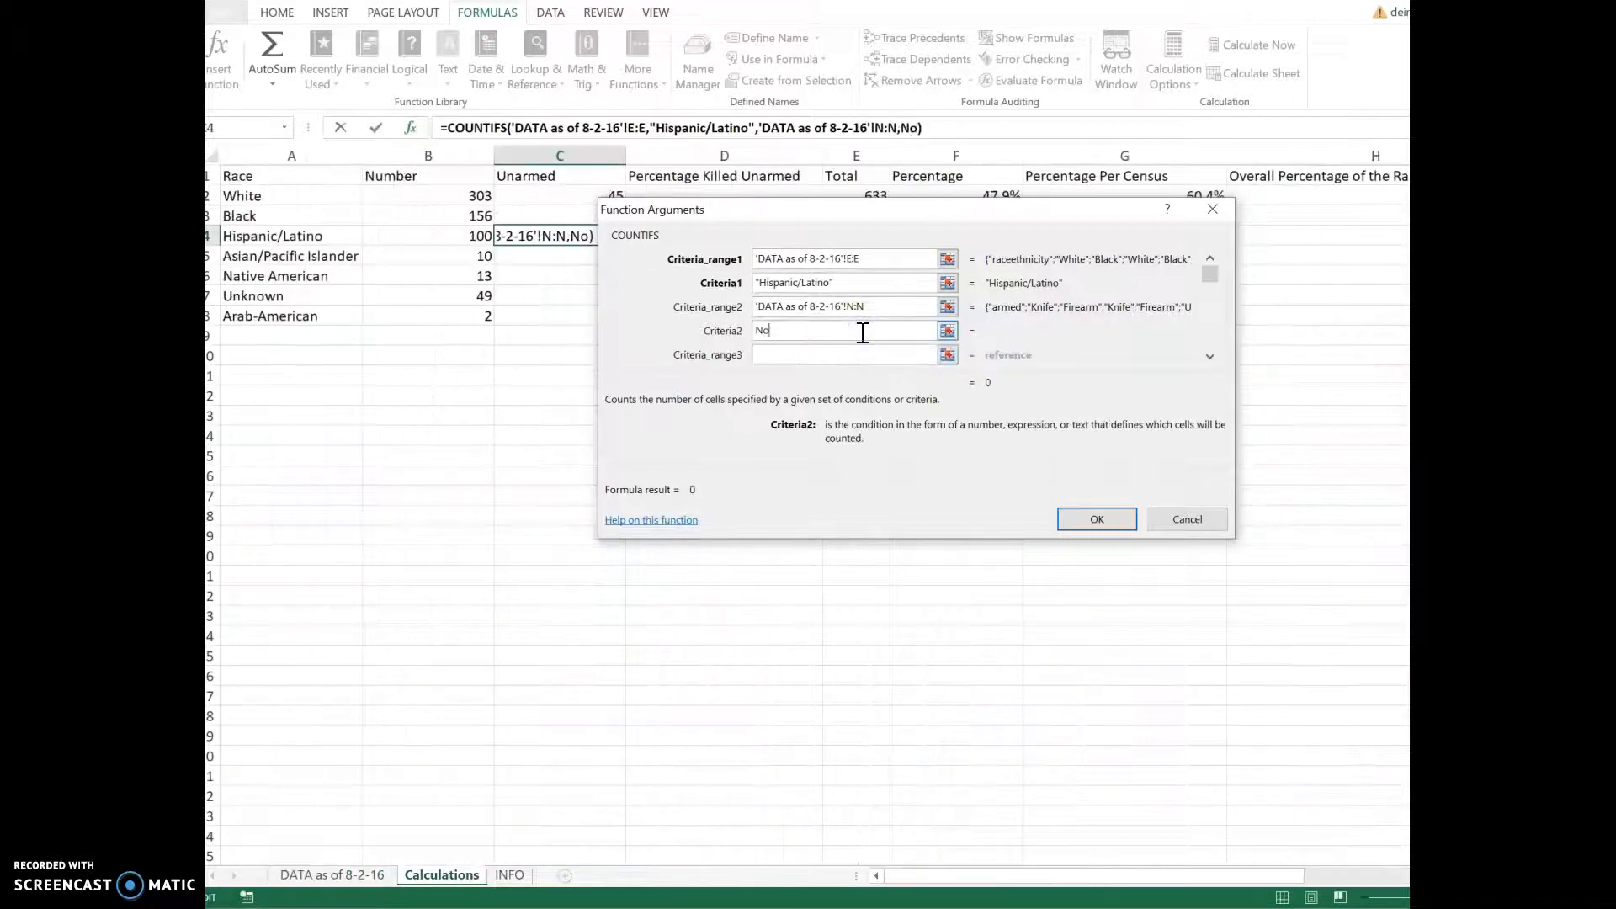
{"action": "left_click", "coordinate": [1092, 520]}
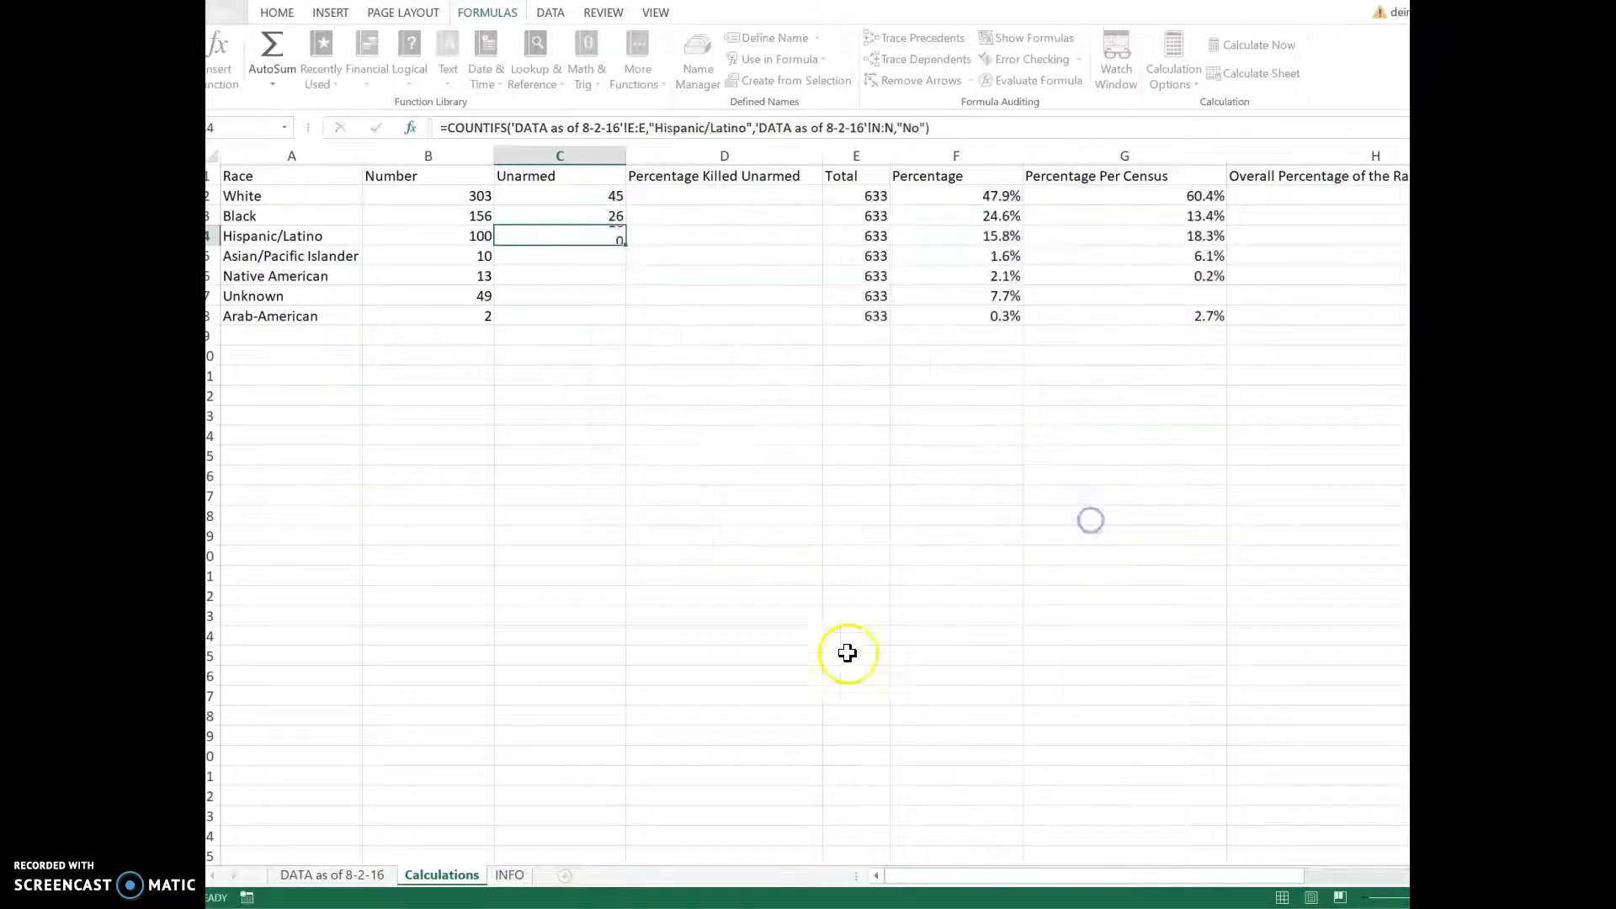
{"action": "left_click", "coordinate": [583, 255]}
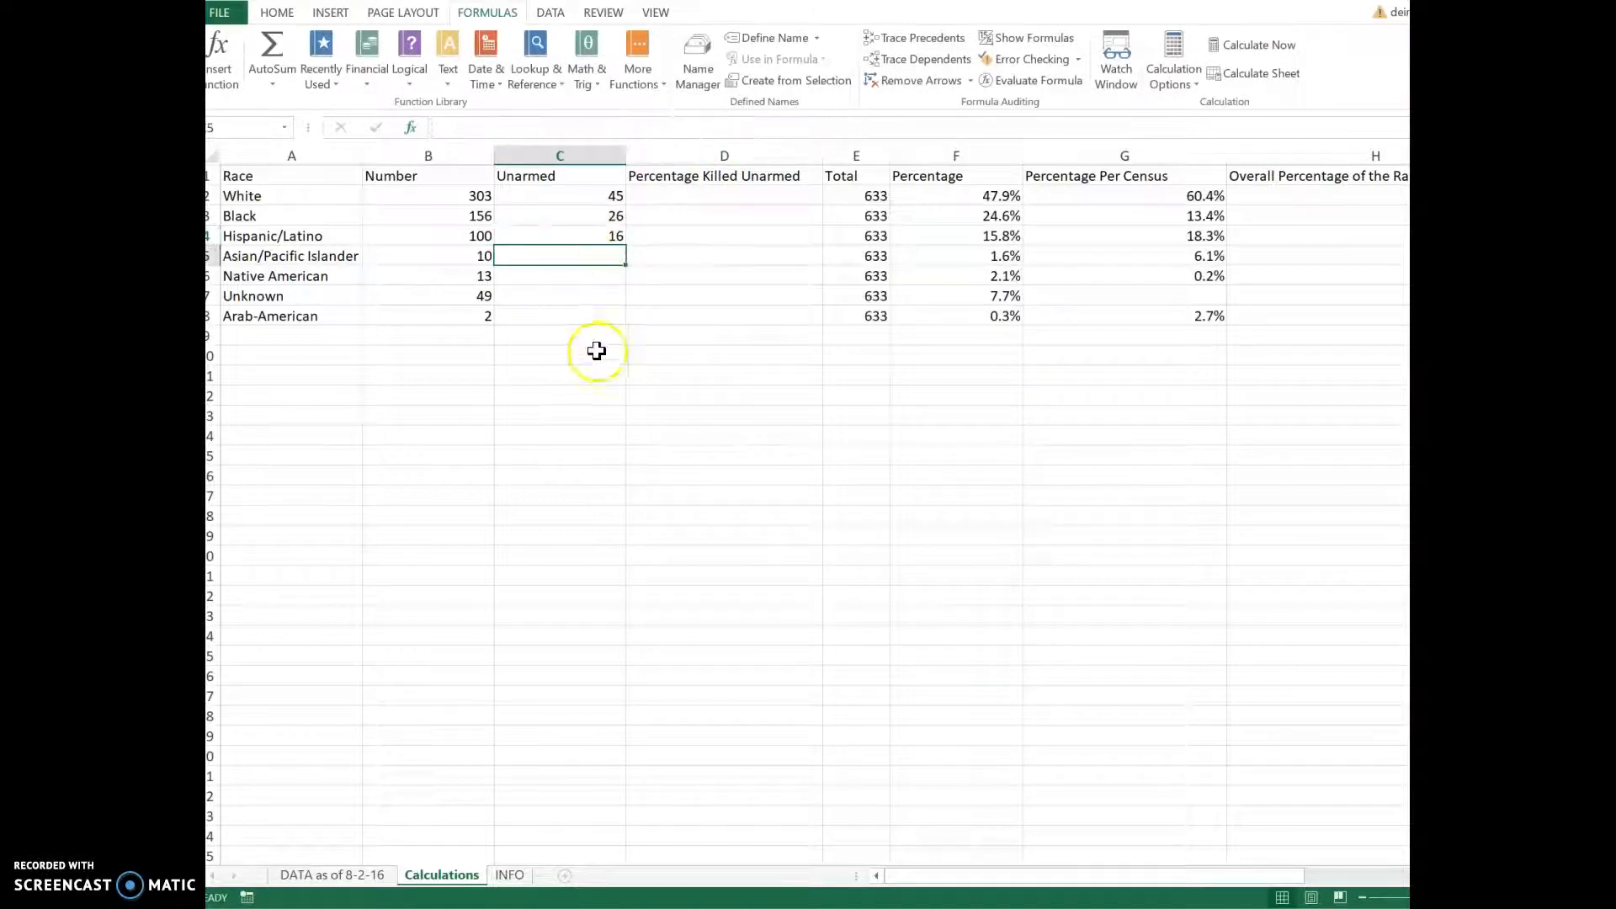